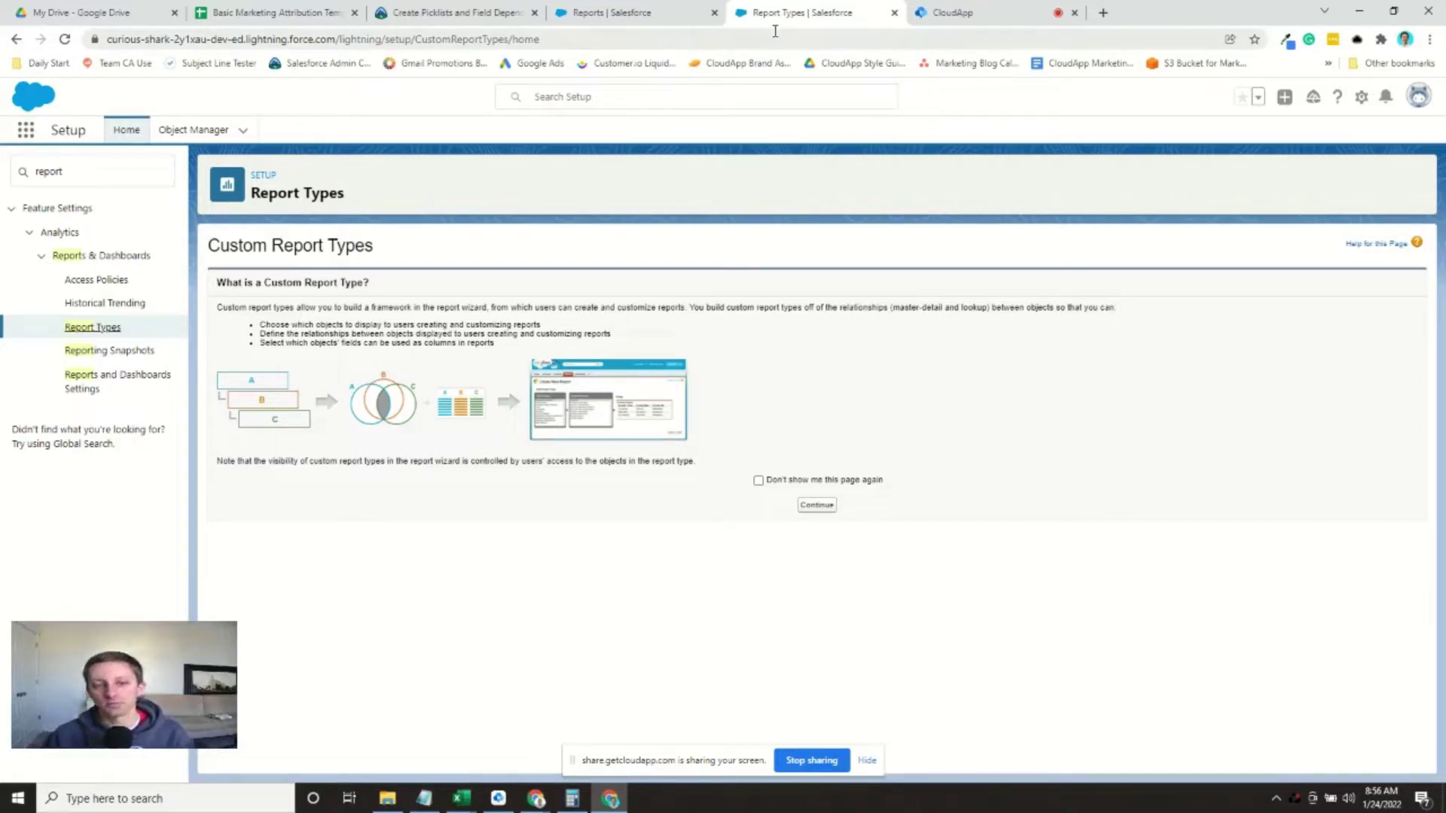
- Continue past the Custom Report Types intro to the All Custom Report Types list
left_click(816, 505)
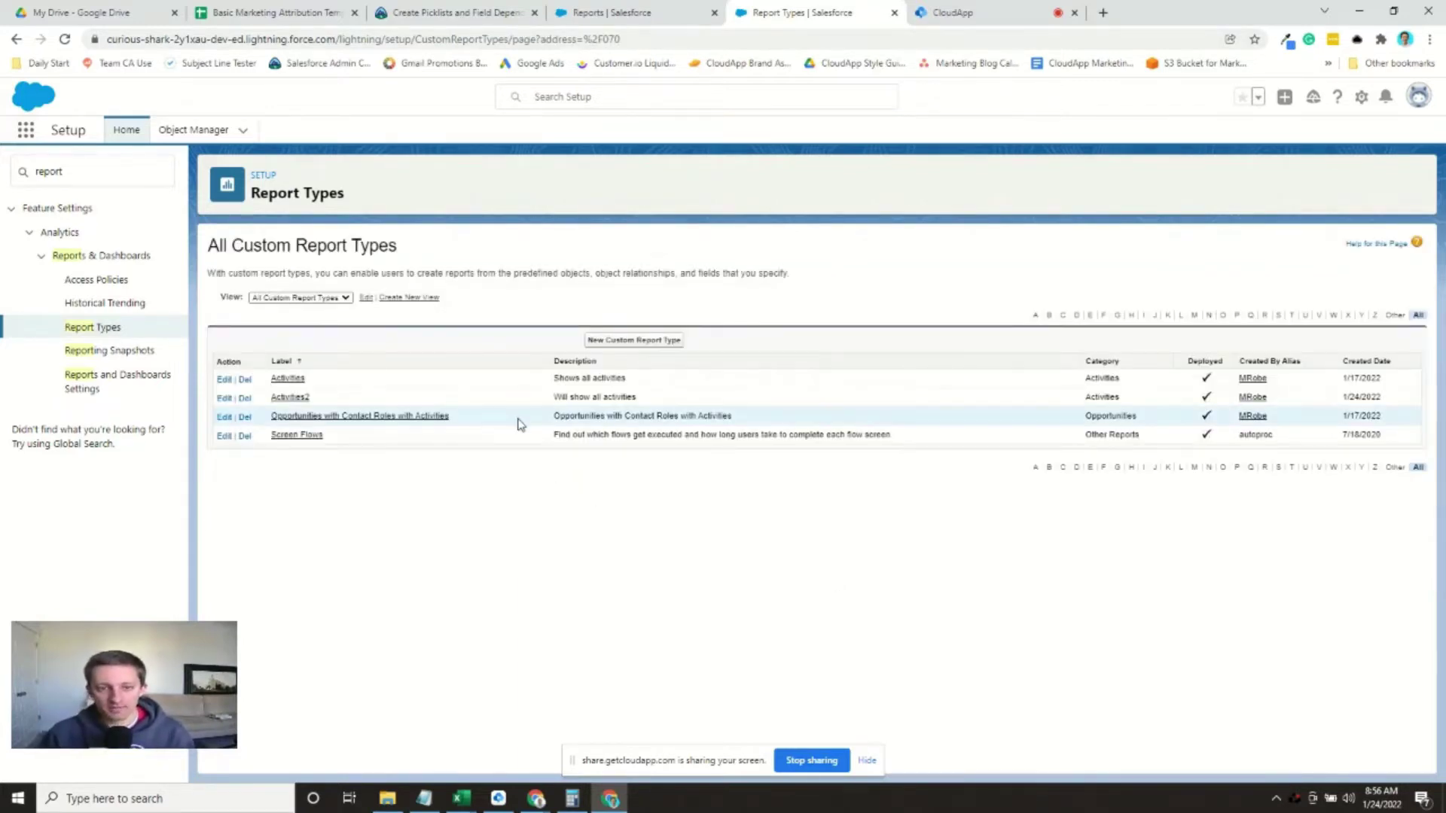
left_click_drag(553, 417, 826, 420)
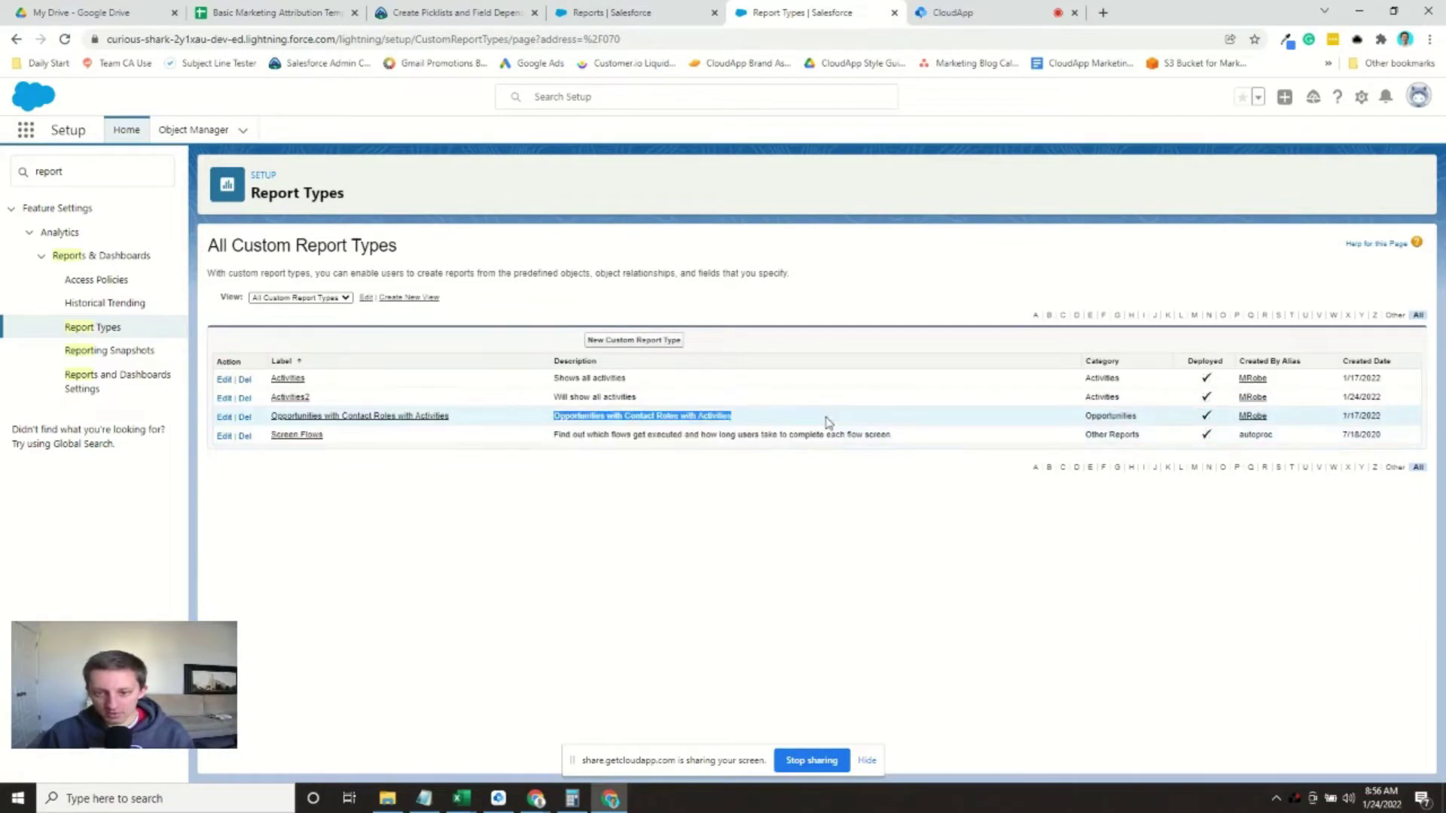
left_click(832, 561)
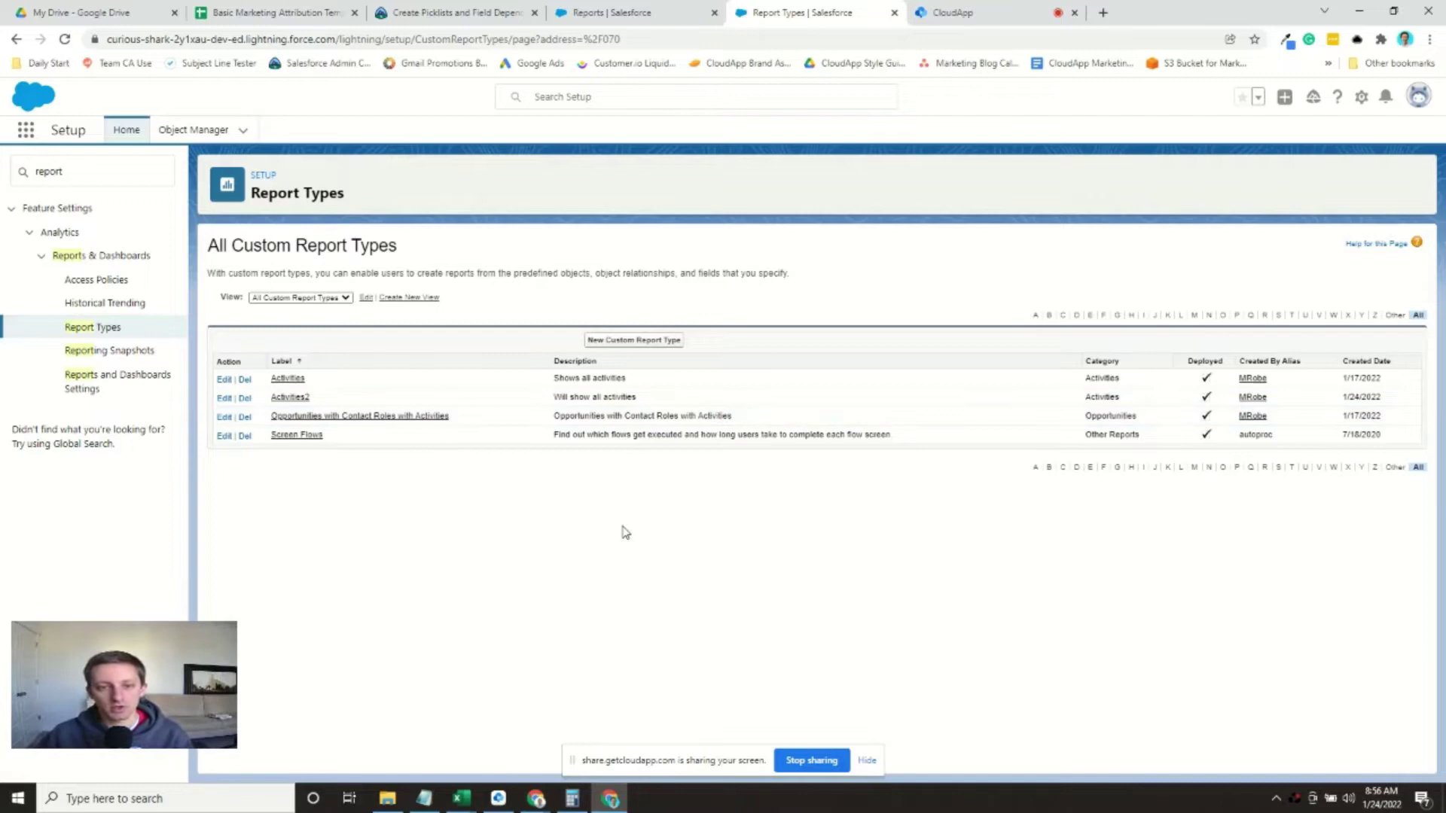
- Start a new Opportunities report type labelled 'Opportunities with Contact Roles with Activities2'
left_click(641, 341)
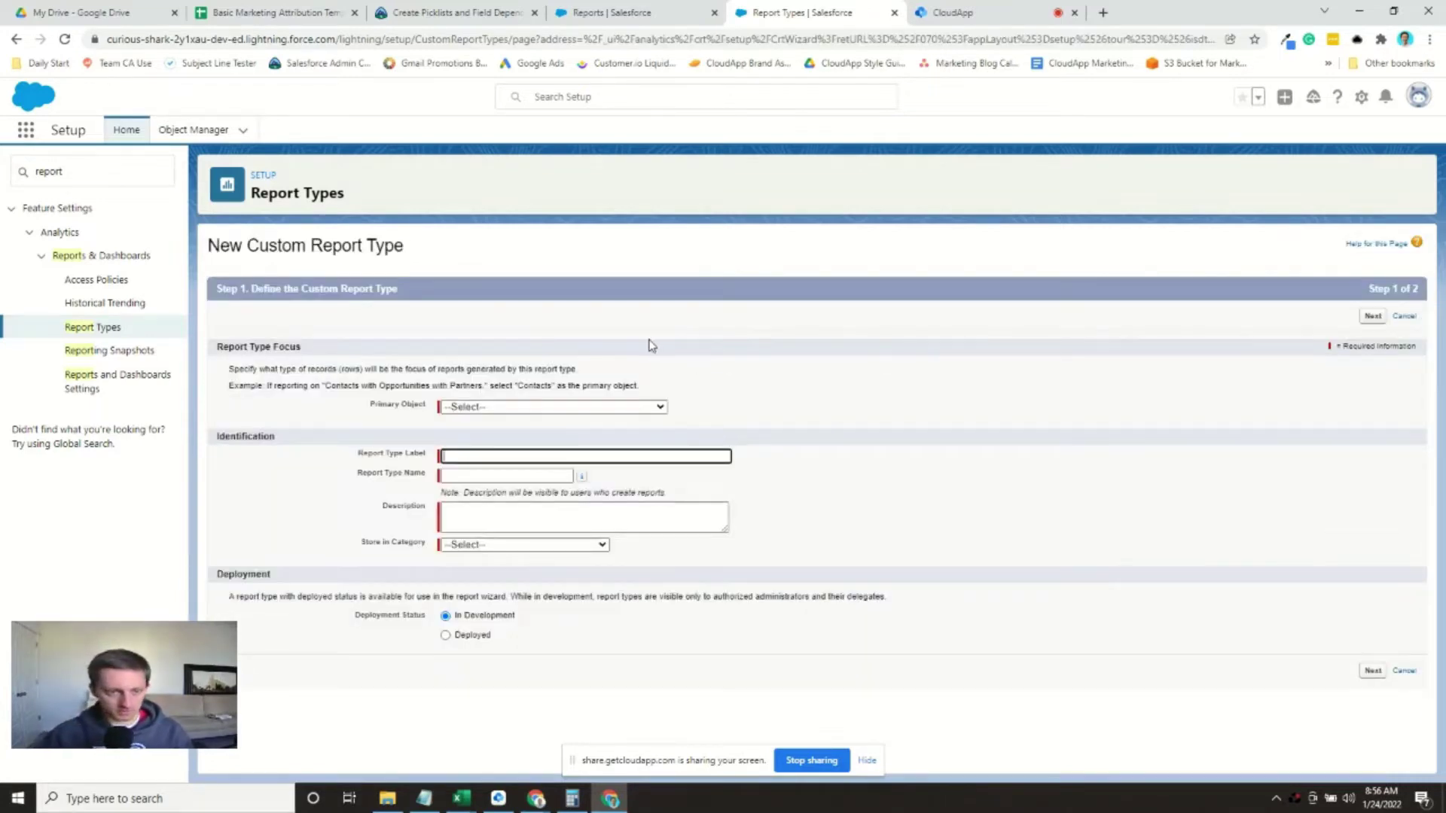
left_click(575, 410)
scroll(578, 444, "down", 15)
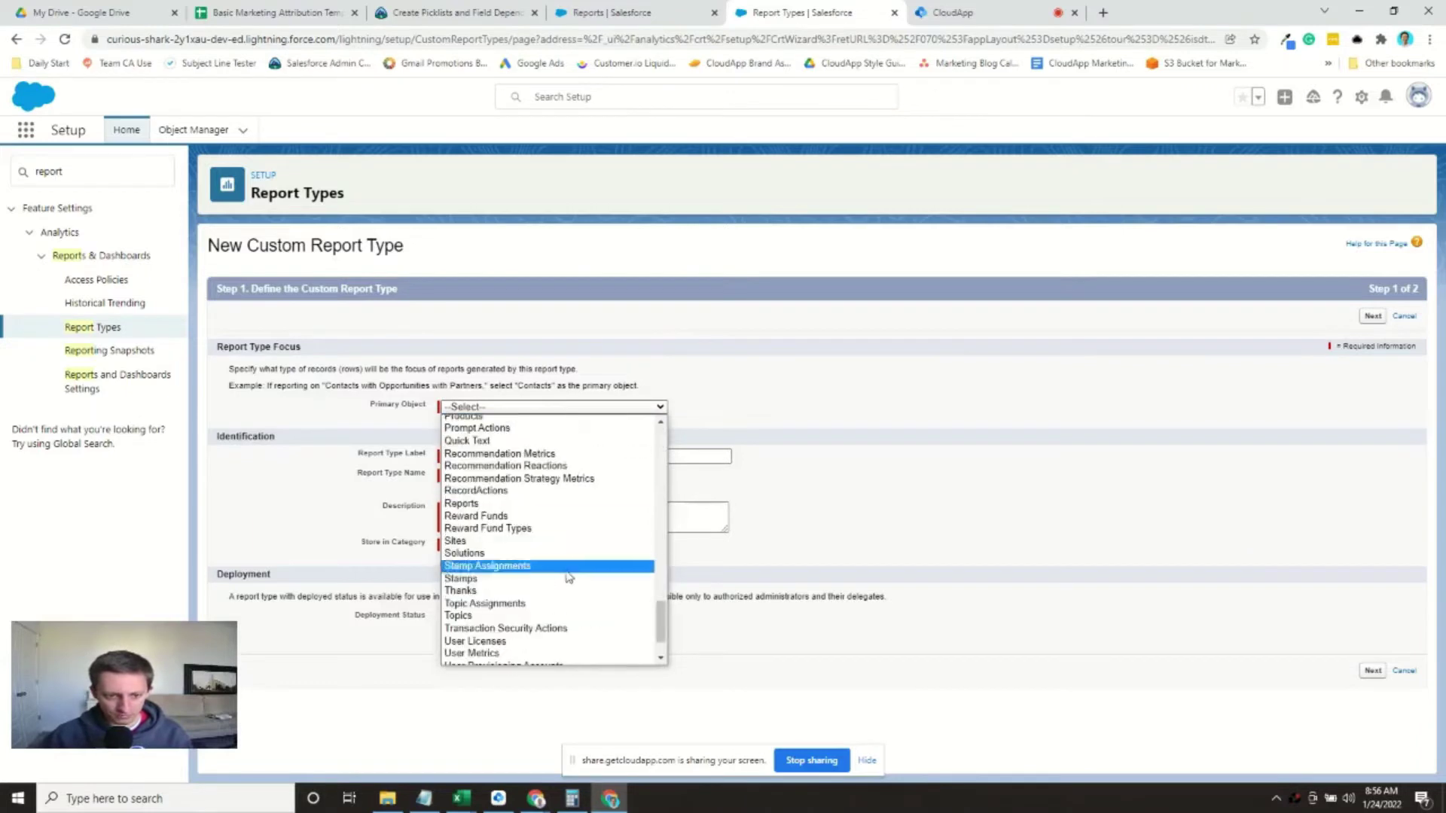
scroll(579, 542, "up", 5)
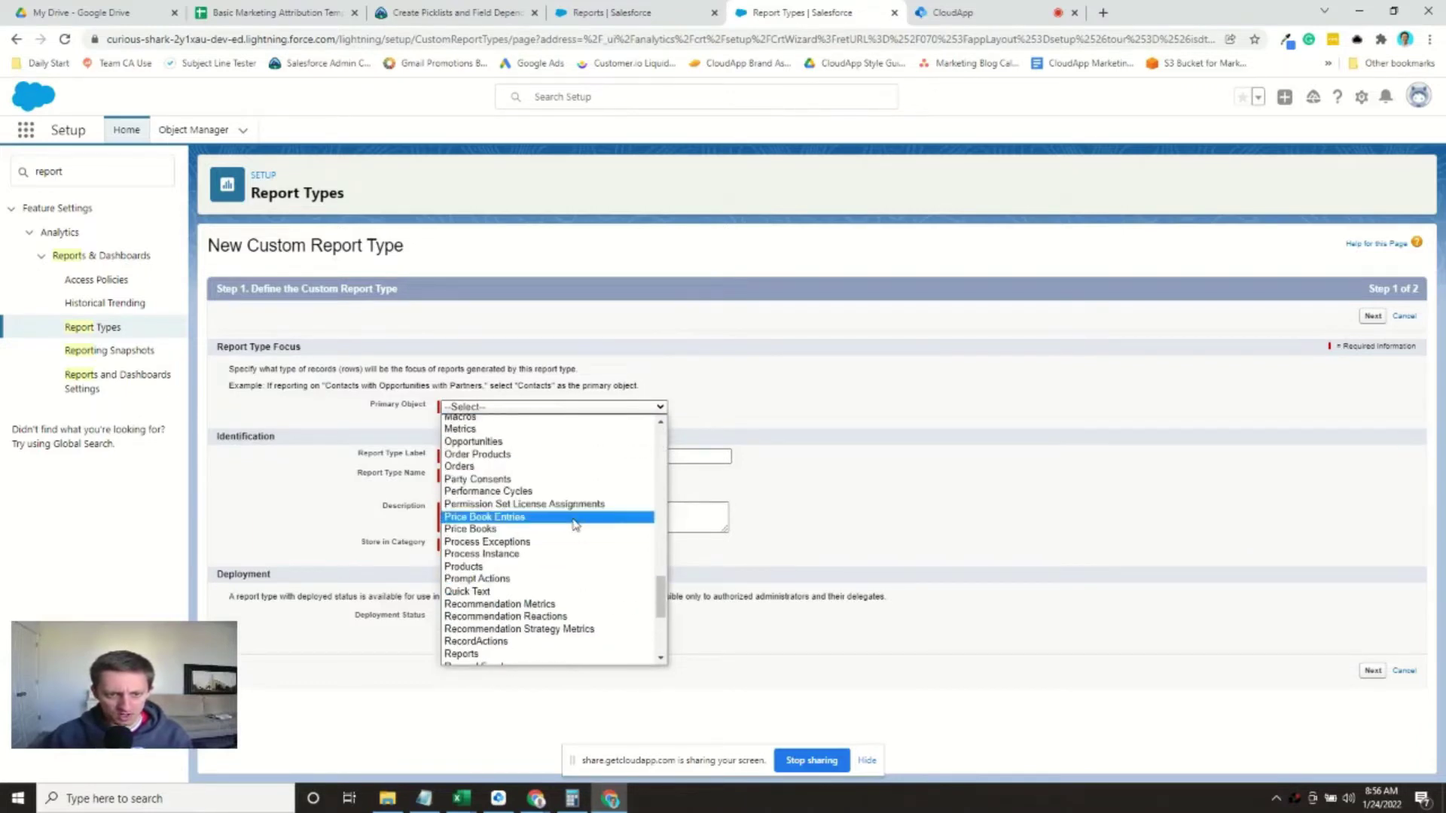
left_click(559, 443)
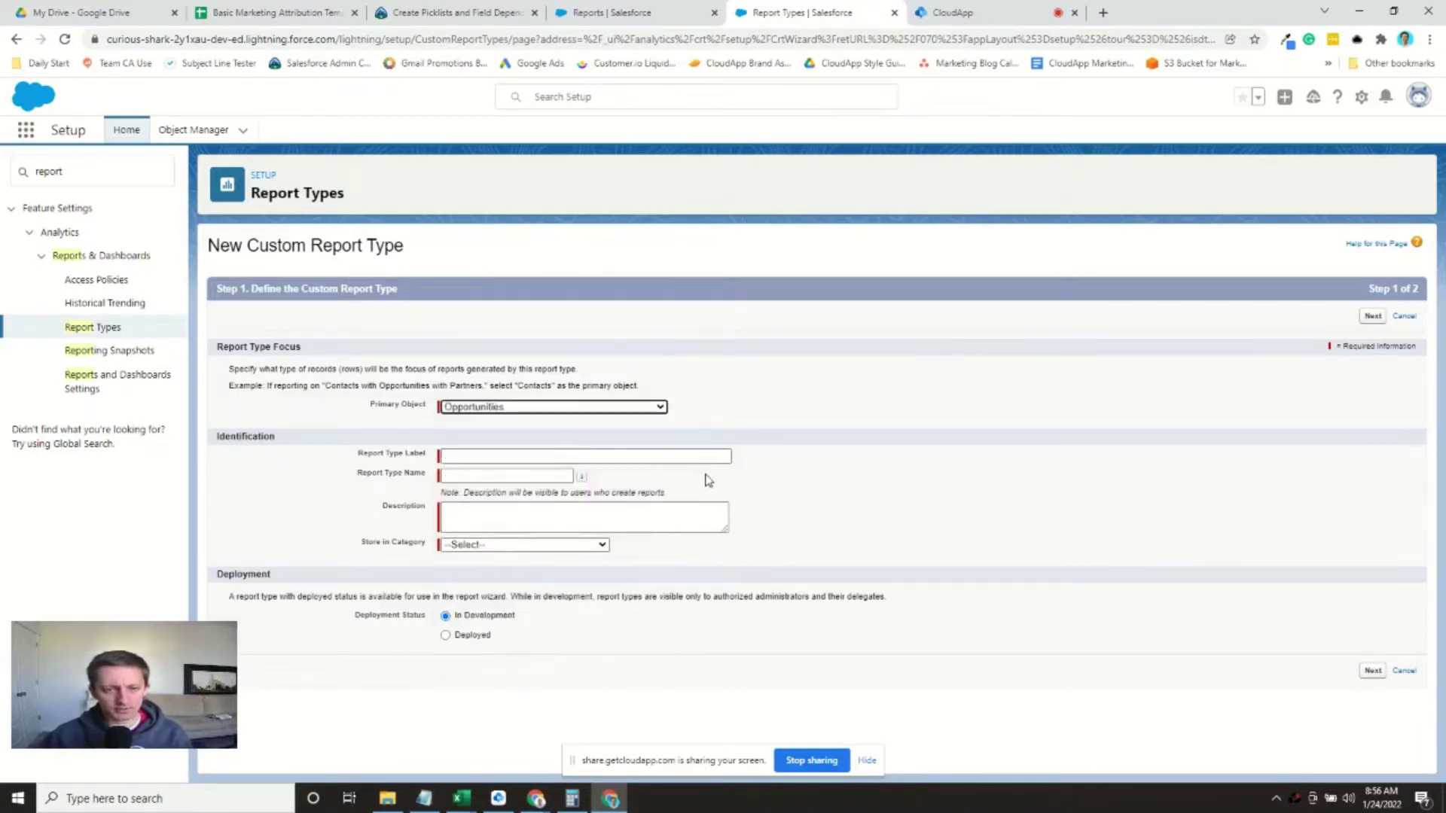
left_click(654, 457)
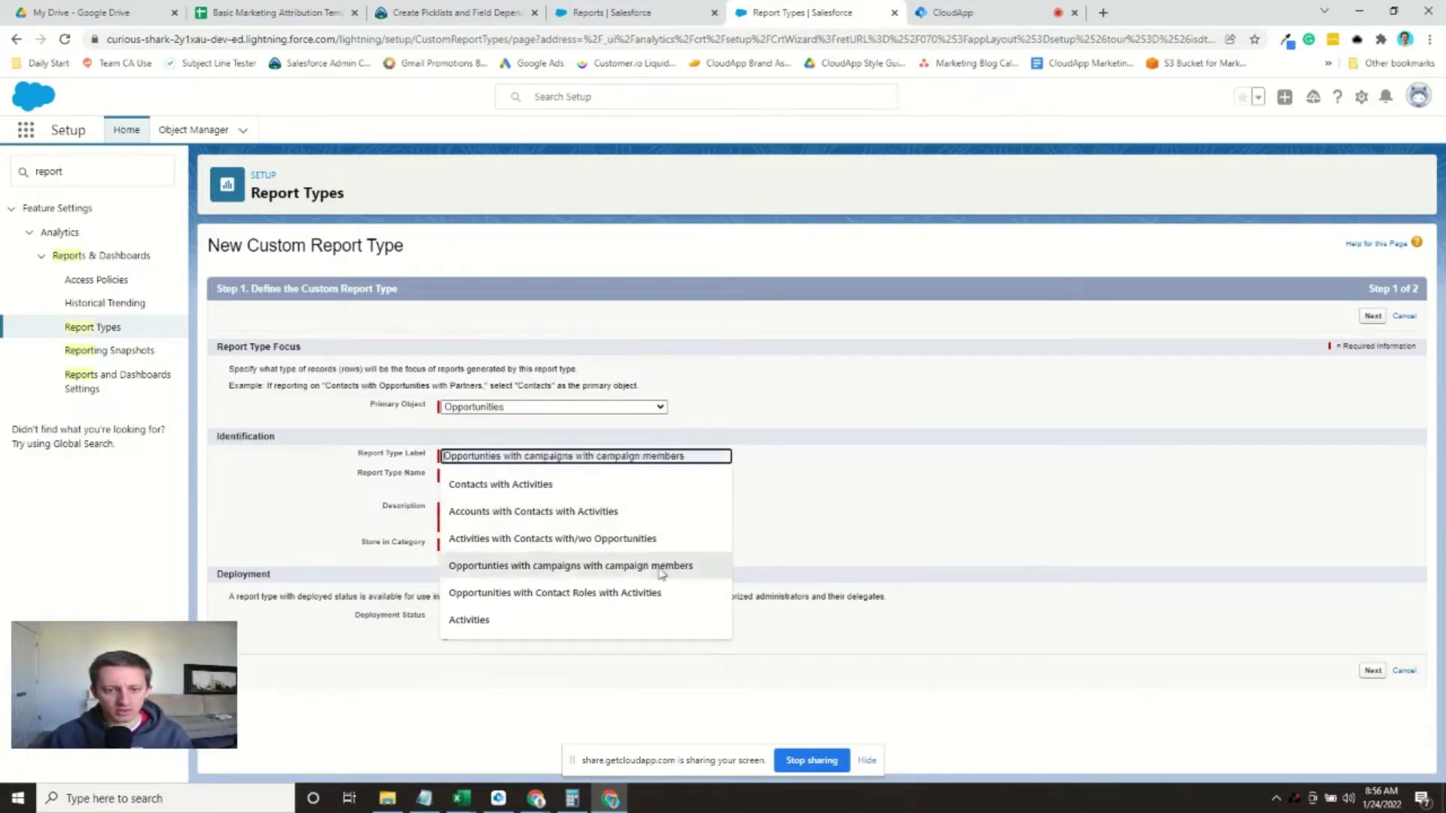
left_click(640, 593)
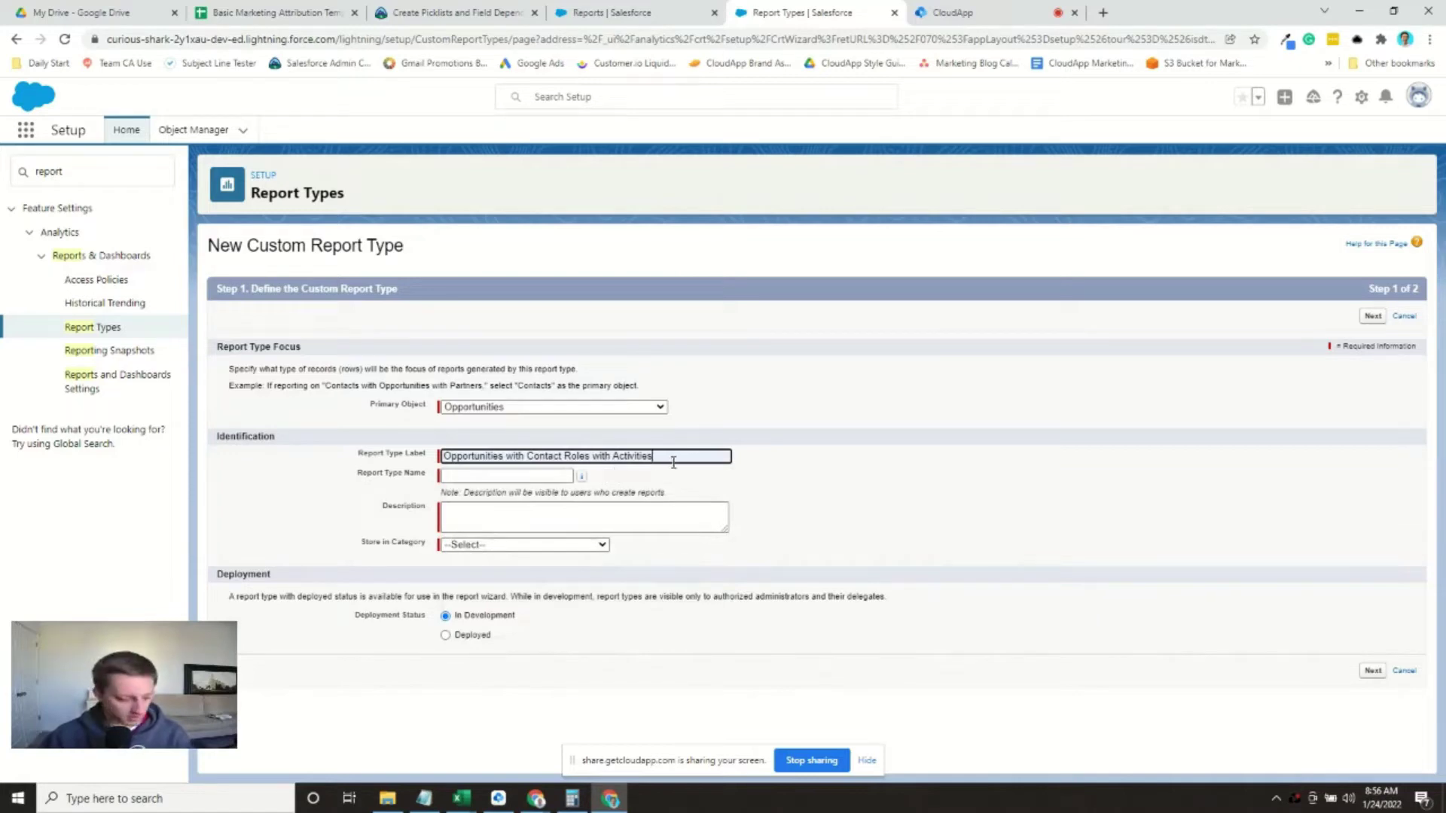
type("2")
key("Tab")
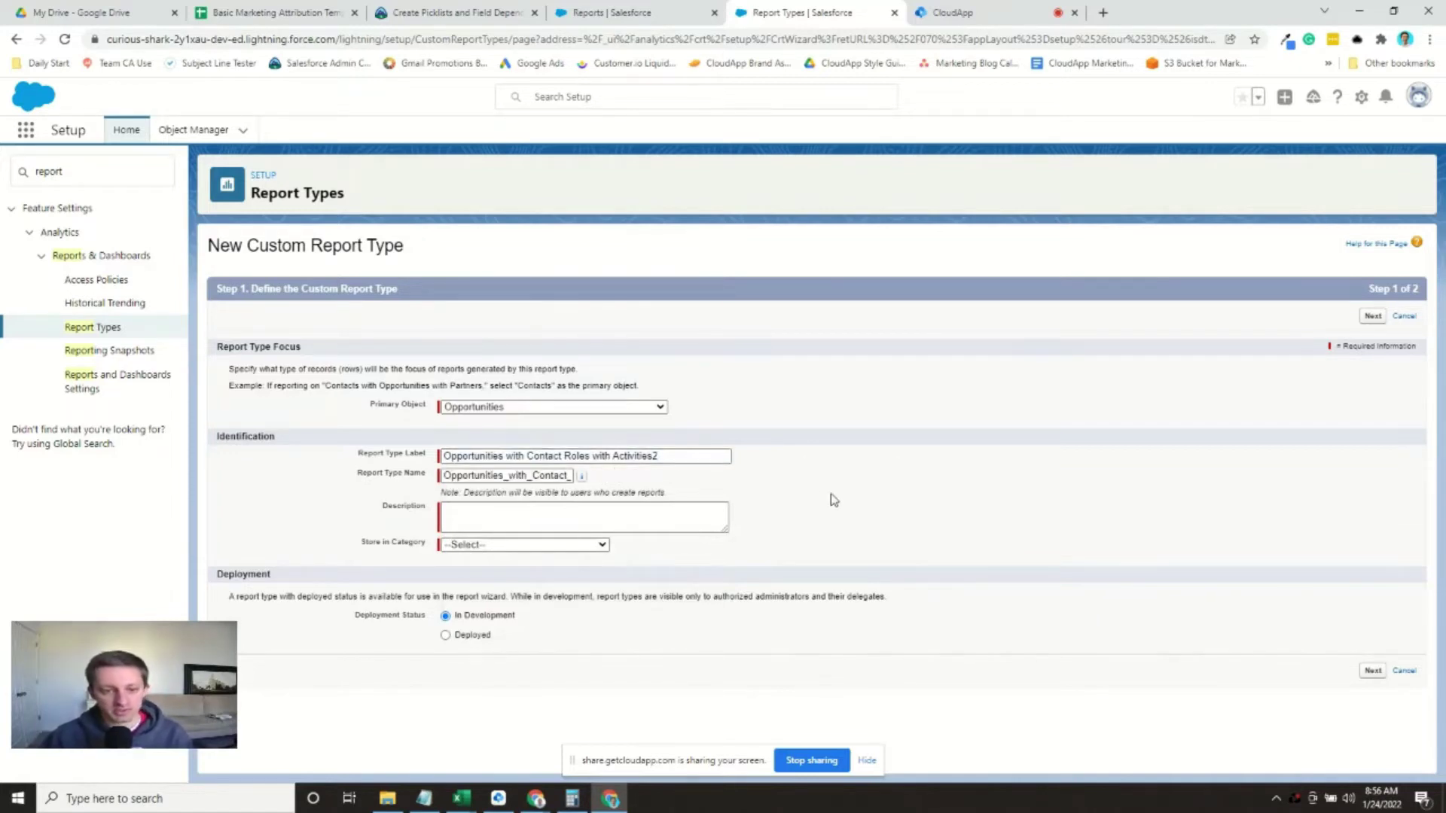
- Add a description of opportunities with contact roles and activities, file it under Opportunities, and mark it Deployed
left_click(672, 524)
type("Wil")
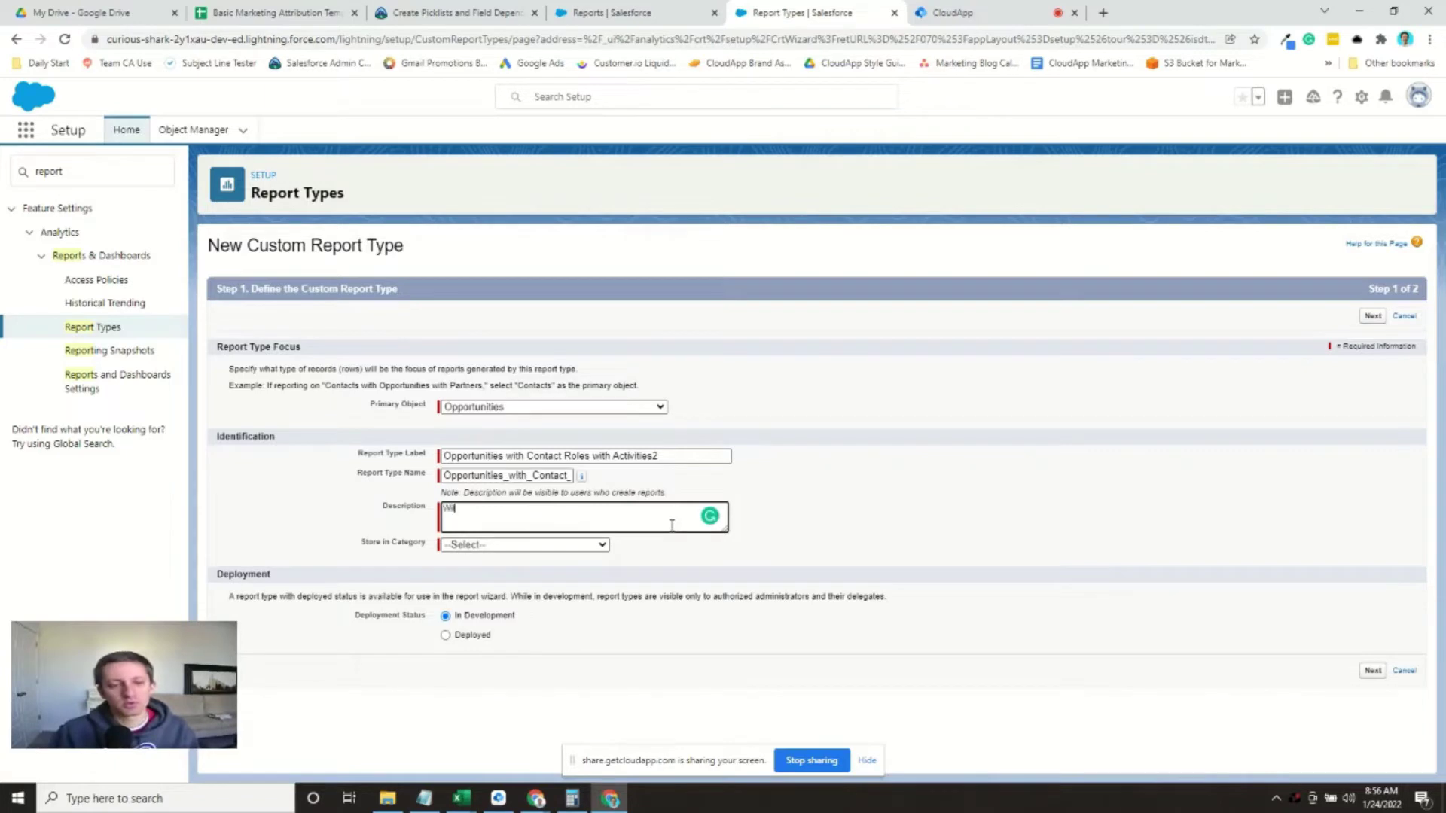
type("l show us opportunitie")
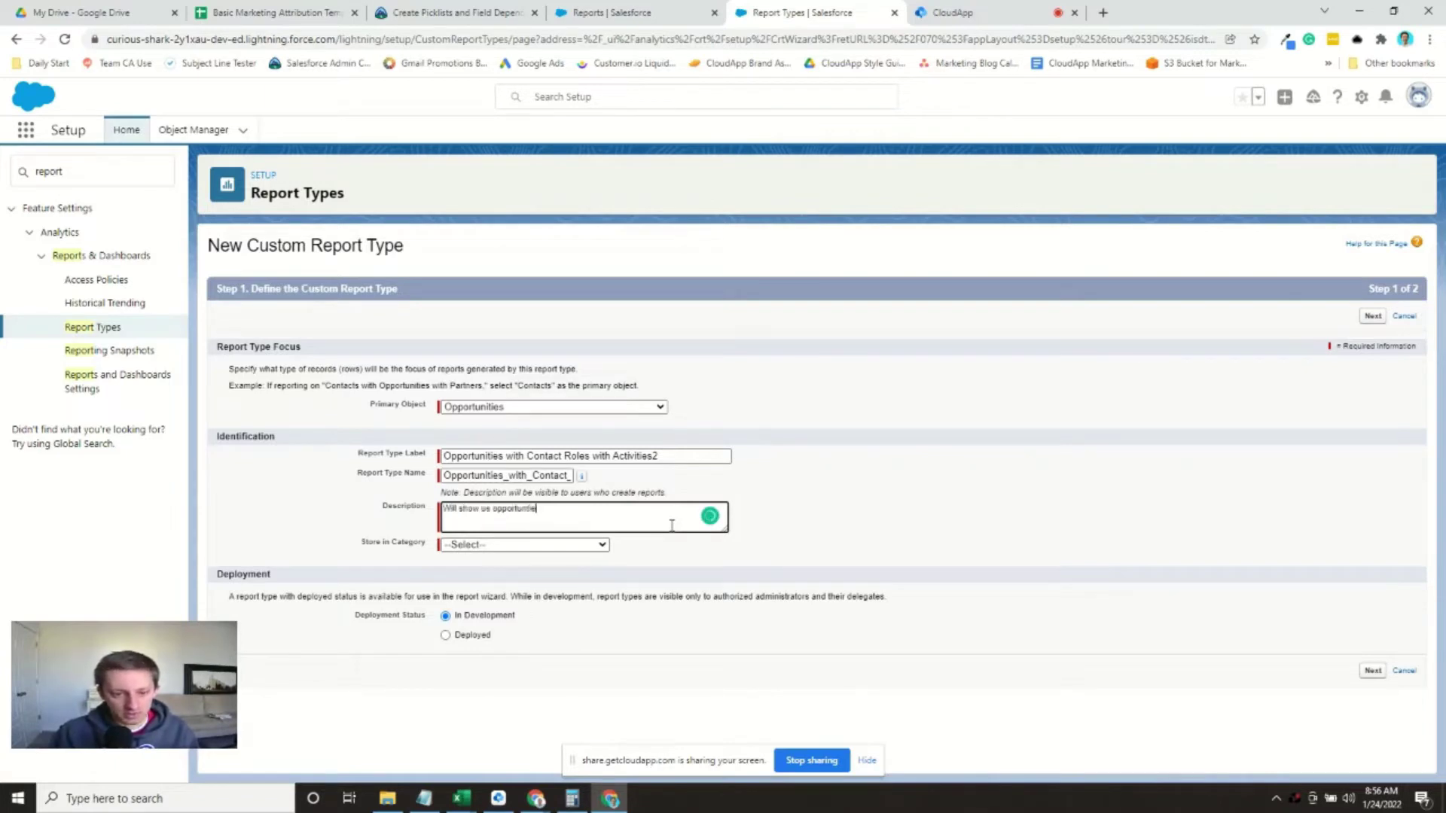
type("s with ")
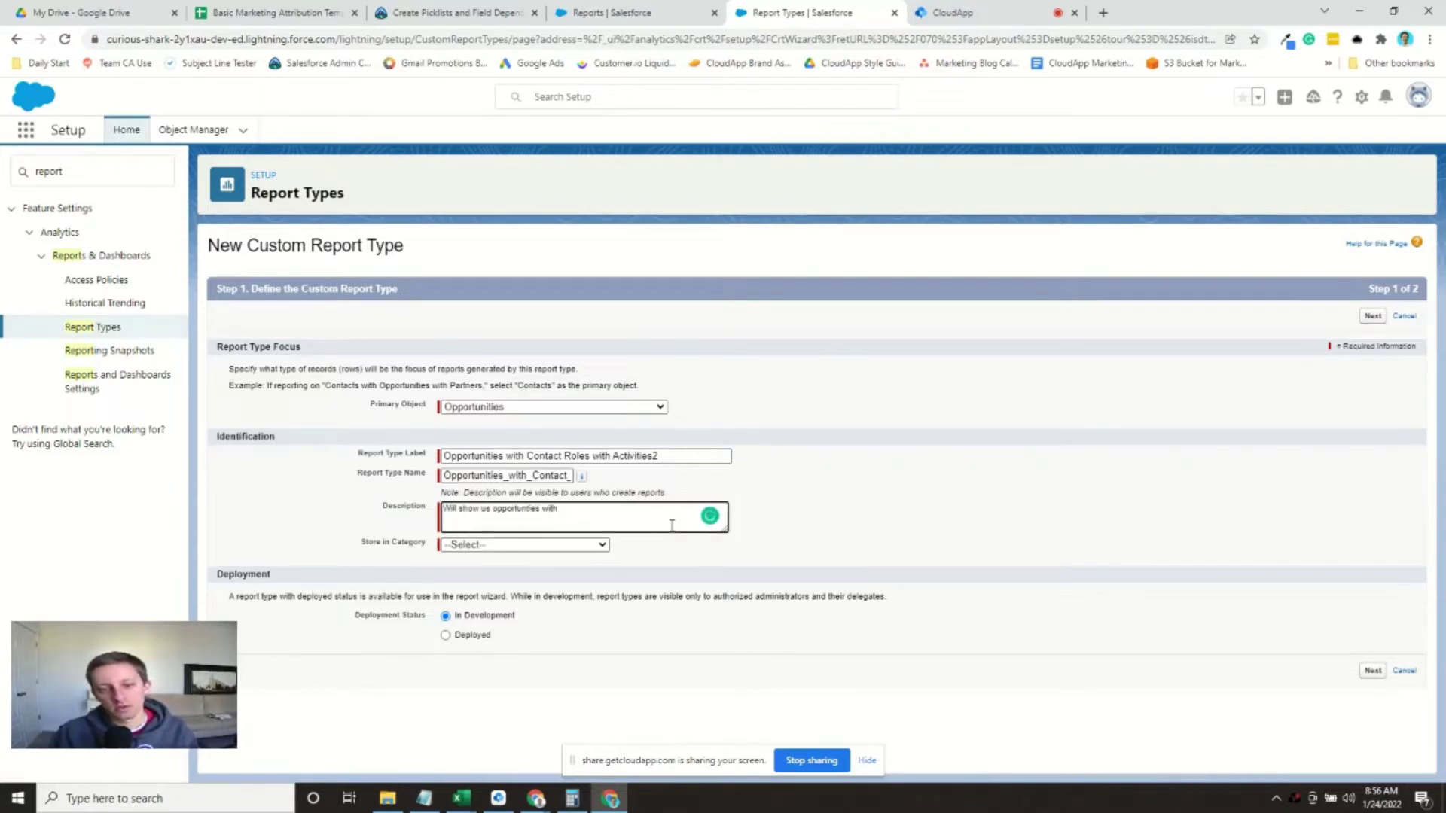
type("conta")
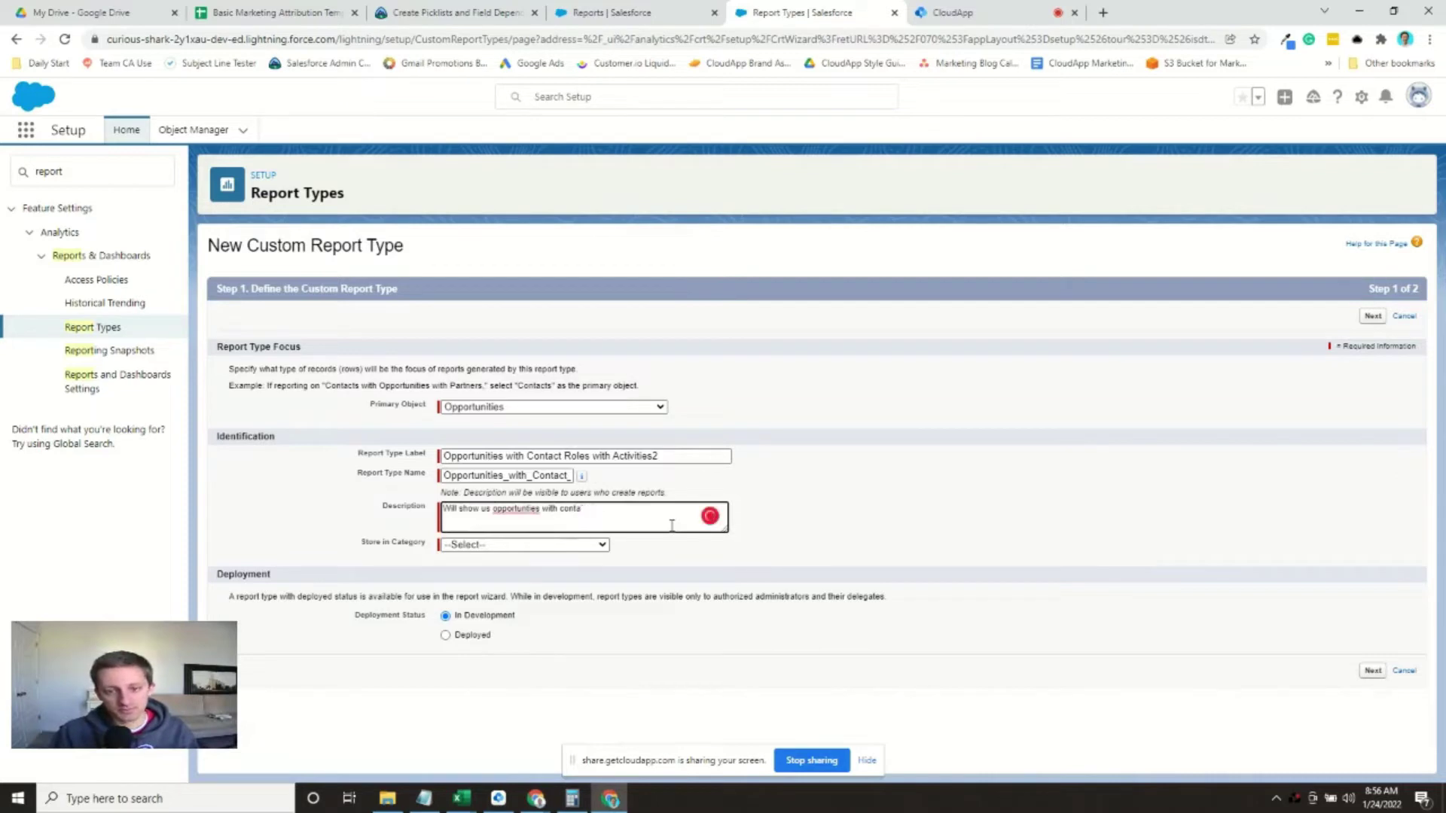
type("tc roles and the")
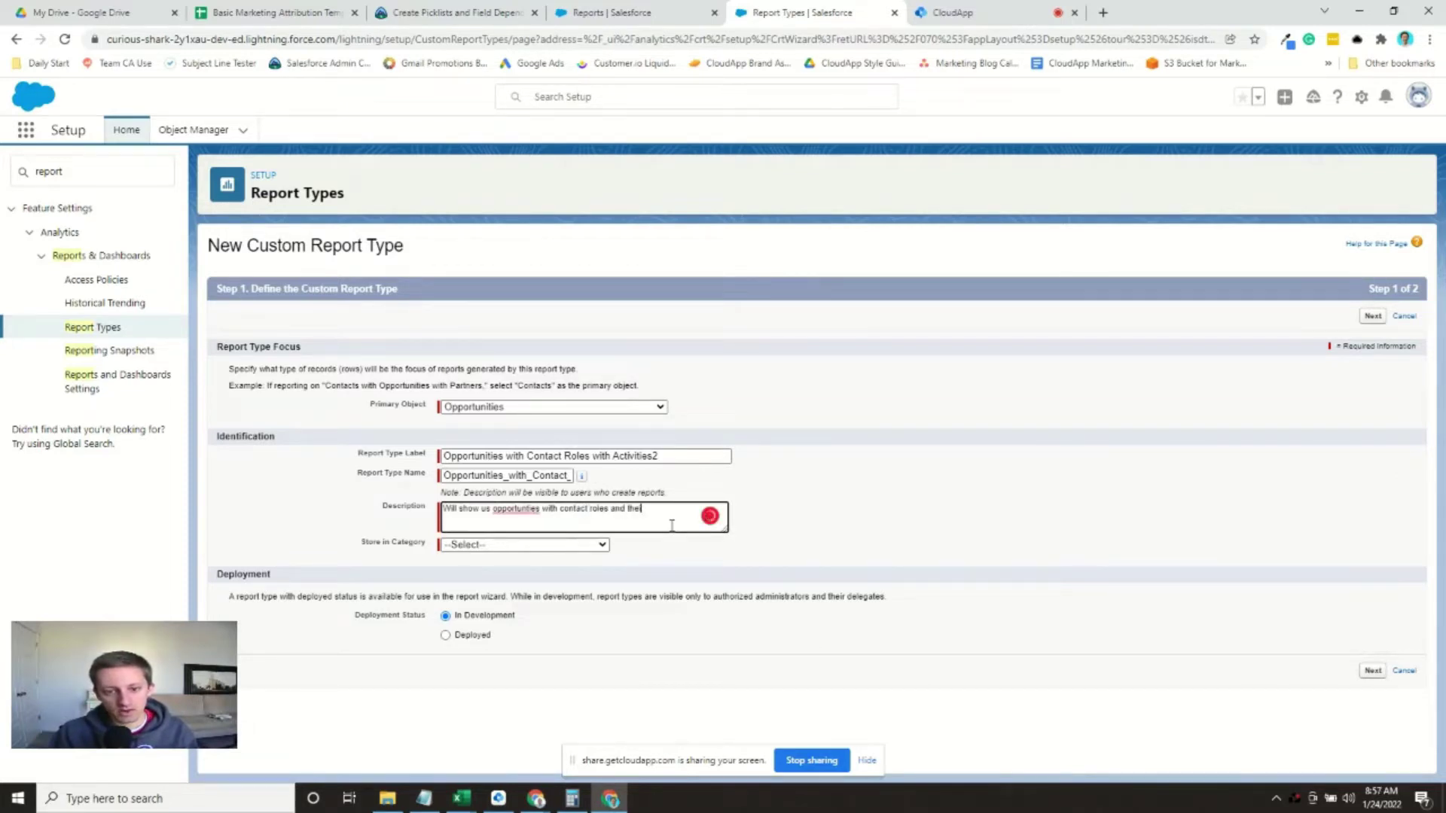
type("ir activites")
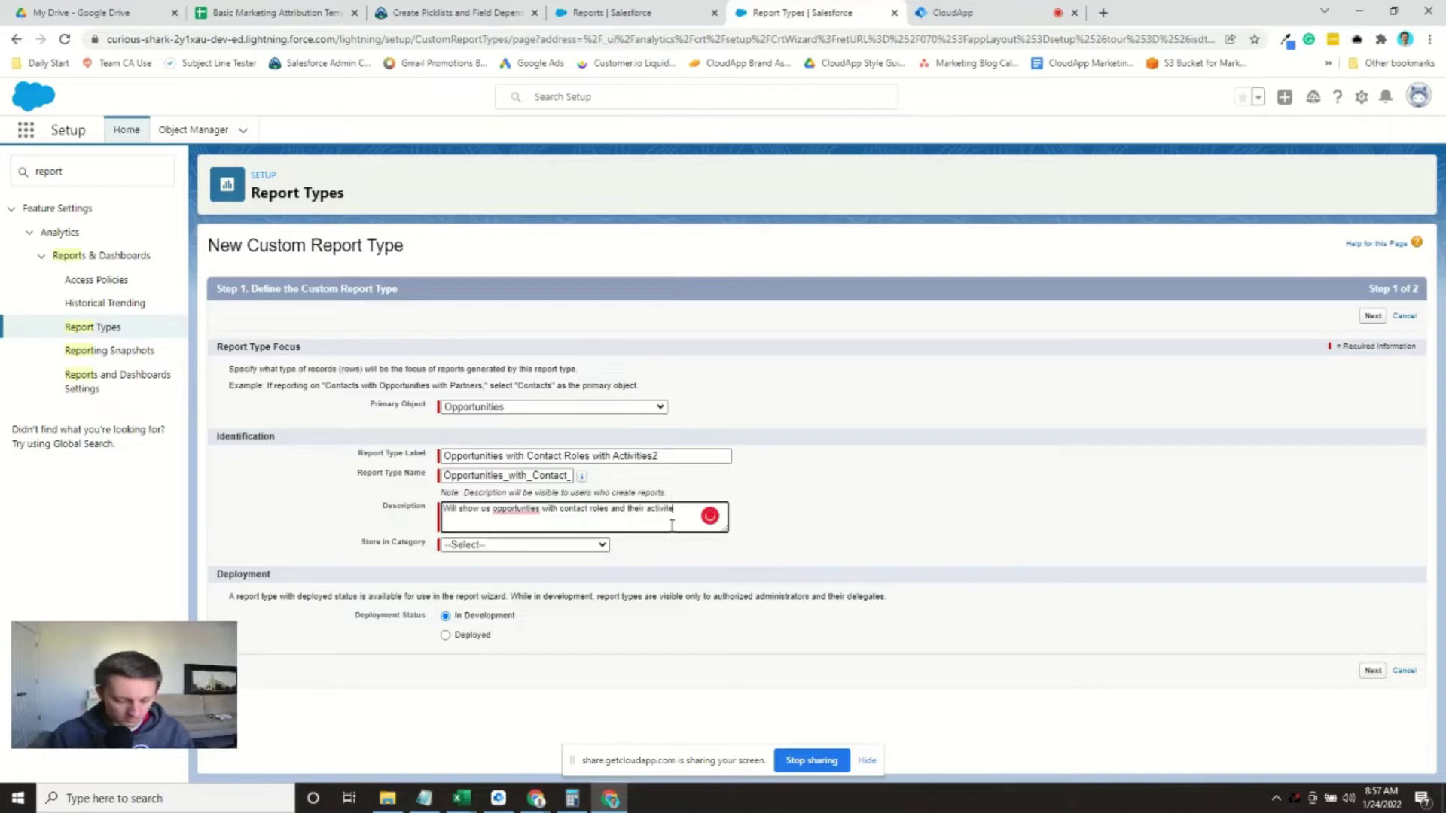
left_click(551, 545)
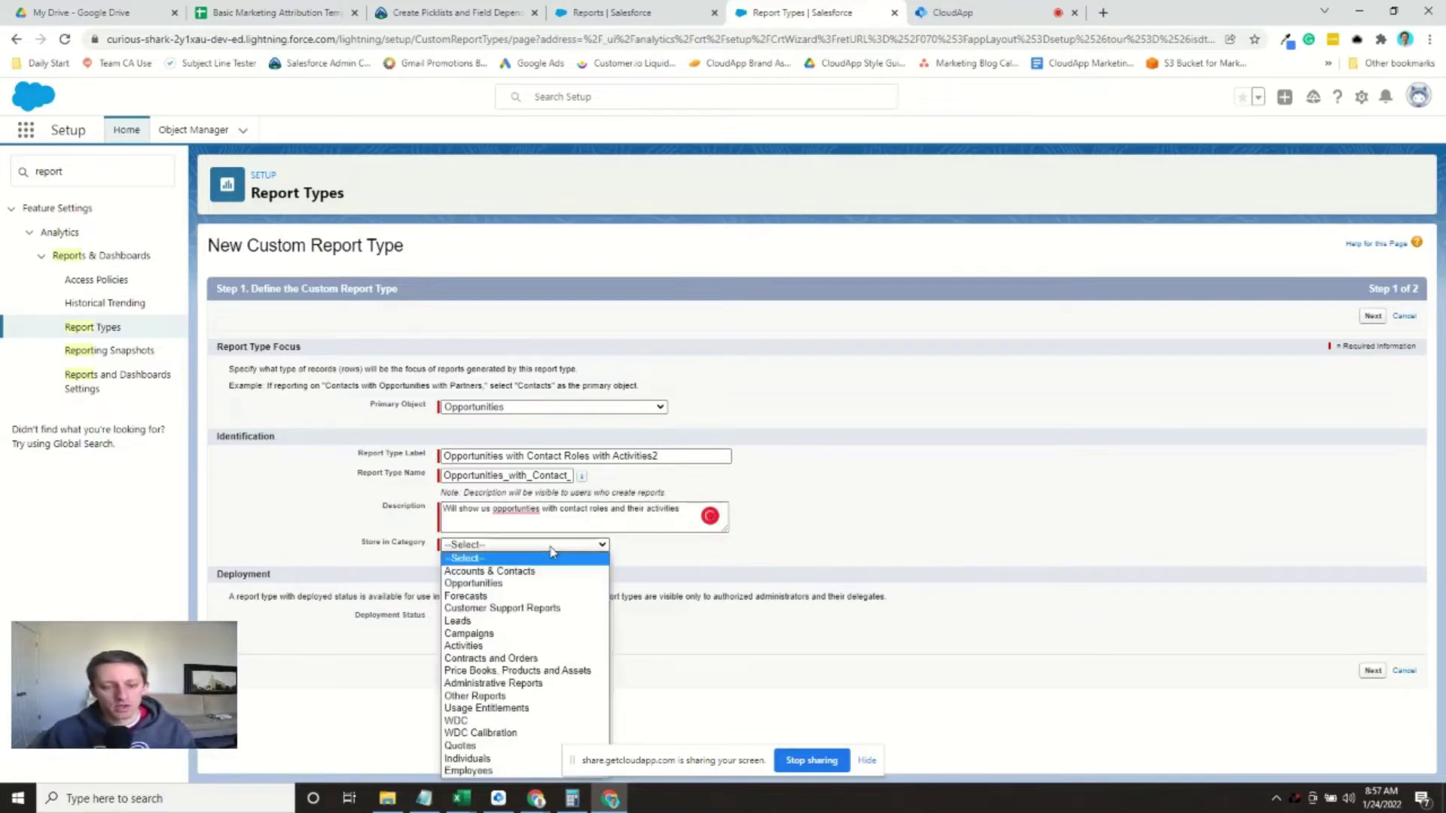
left_click(555, 584)
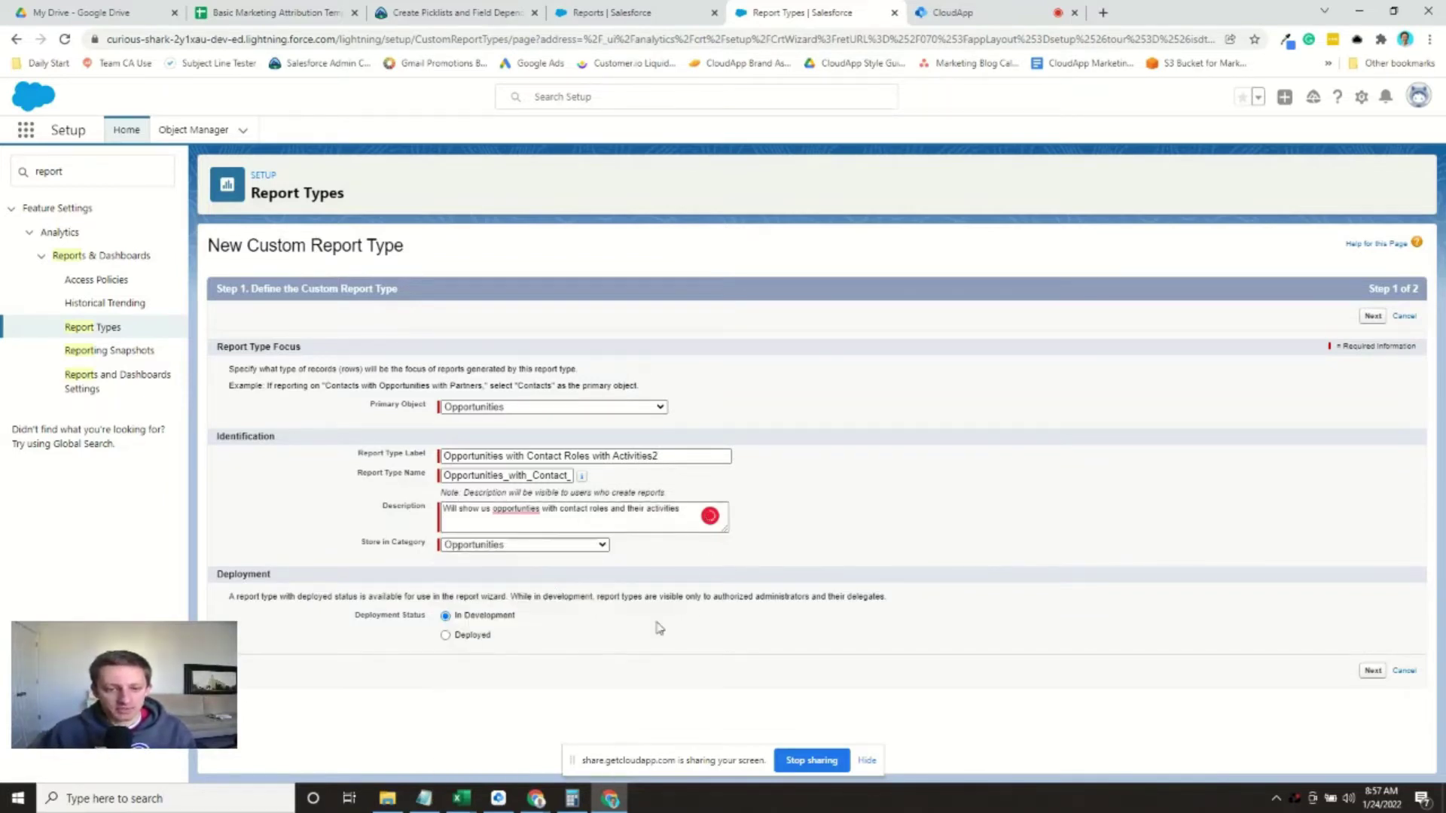
left_click(464, 635)
left_click(1373, 316)
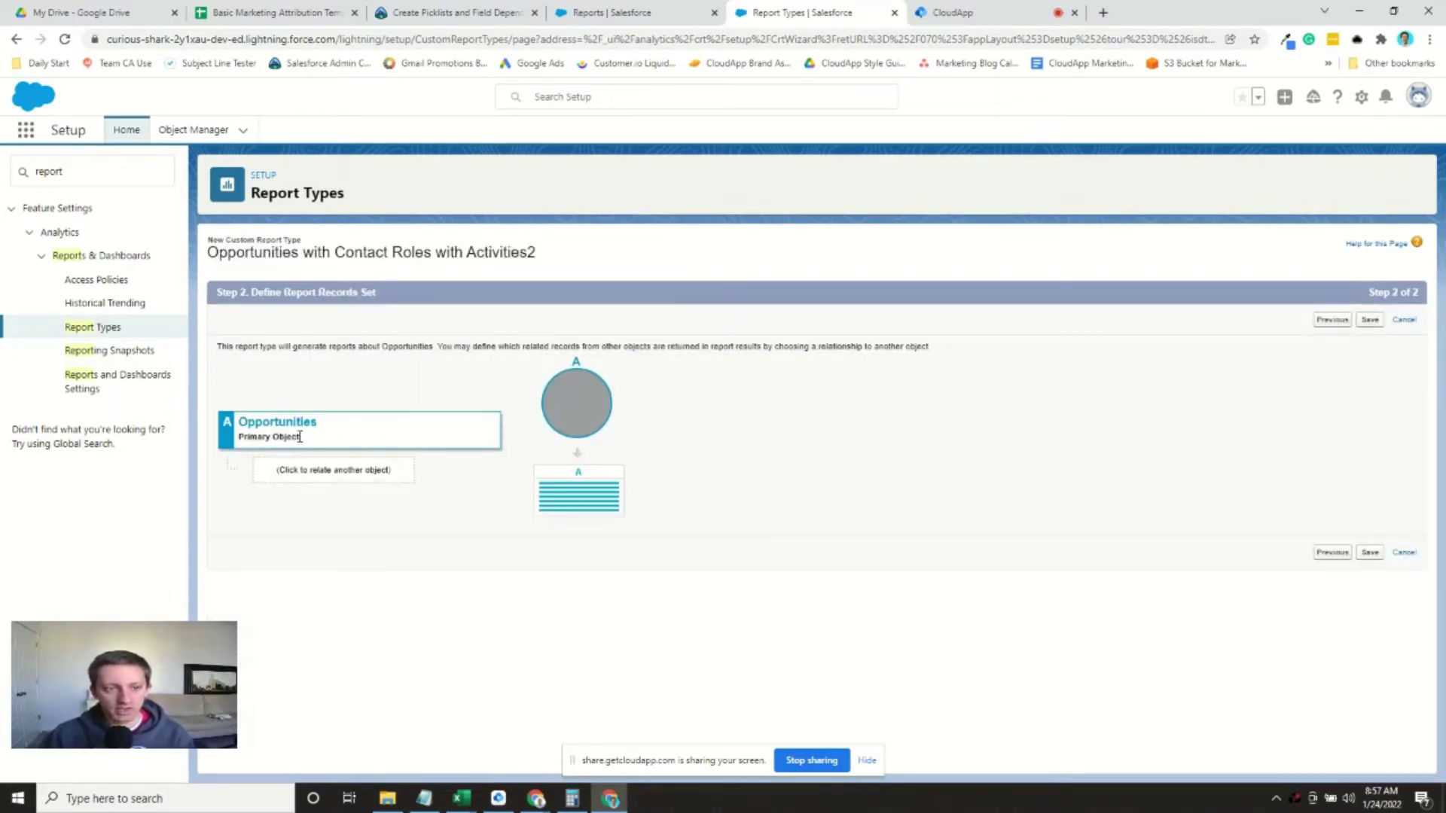
- Relate Contact Roles to Opportunities as object B
left_click(305, 469)
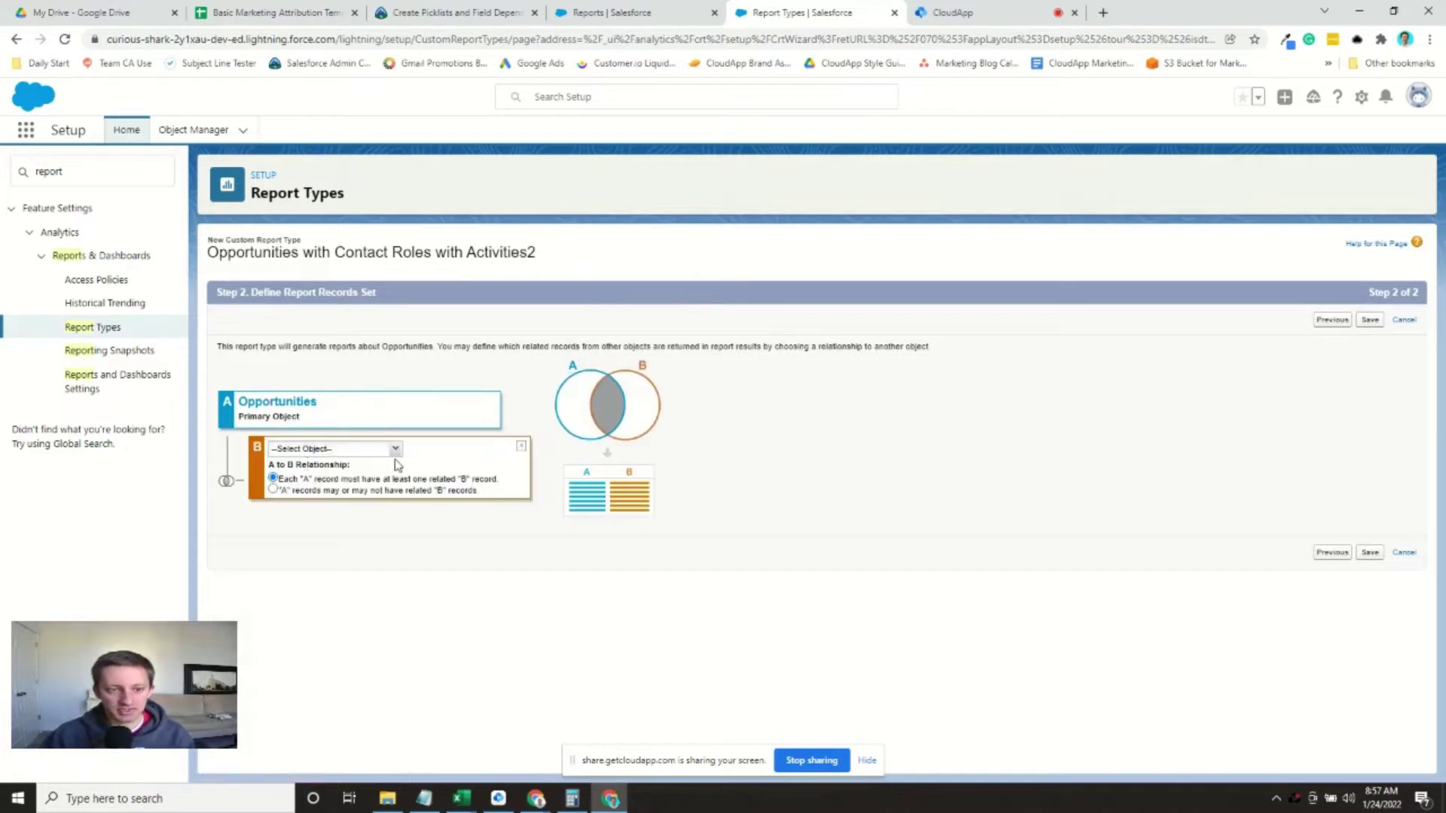
left_click(368, 452)
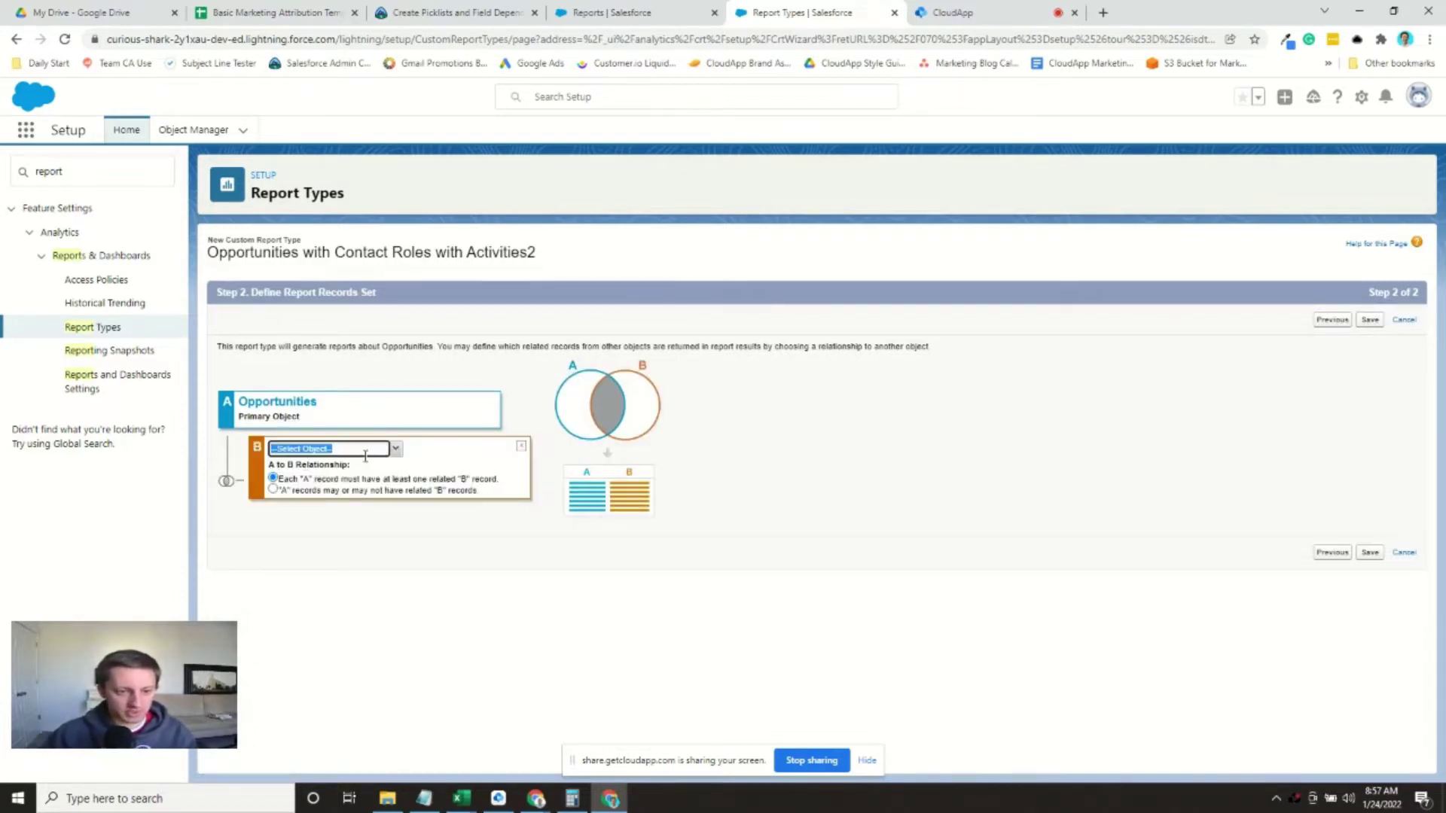
left_click(395, 449)
left_click(335, 507)
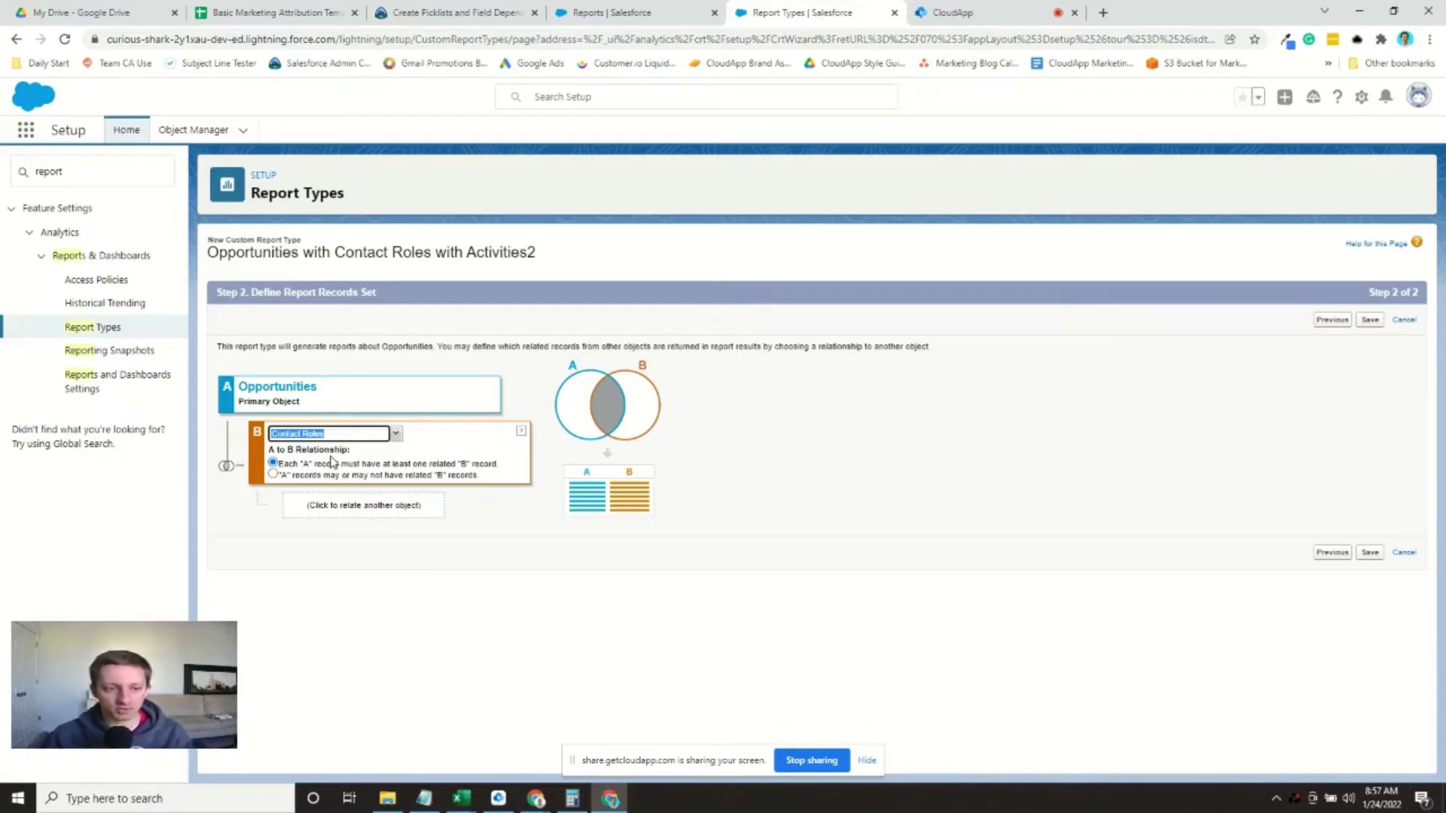
- Add Activities as object C, requiring at least one related record, and save the report type
left_click(354, 510)
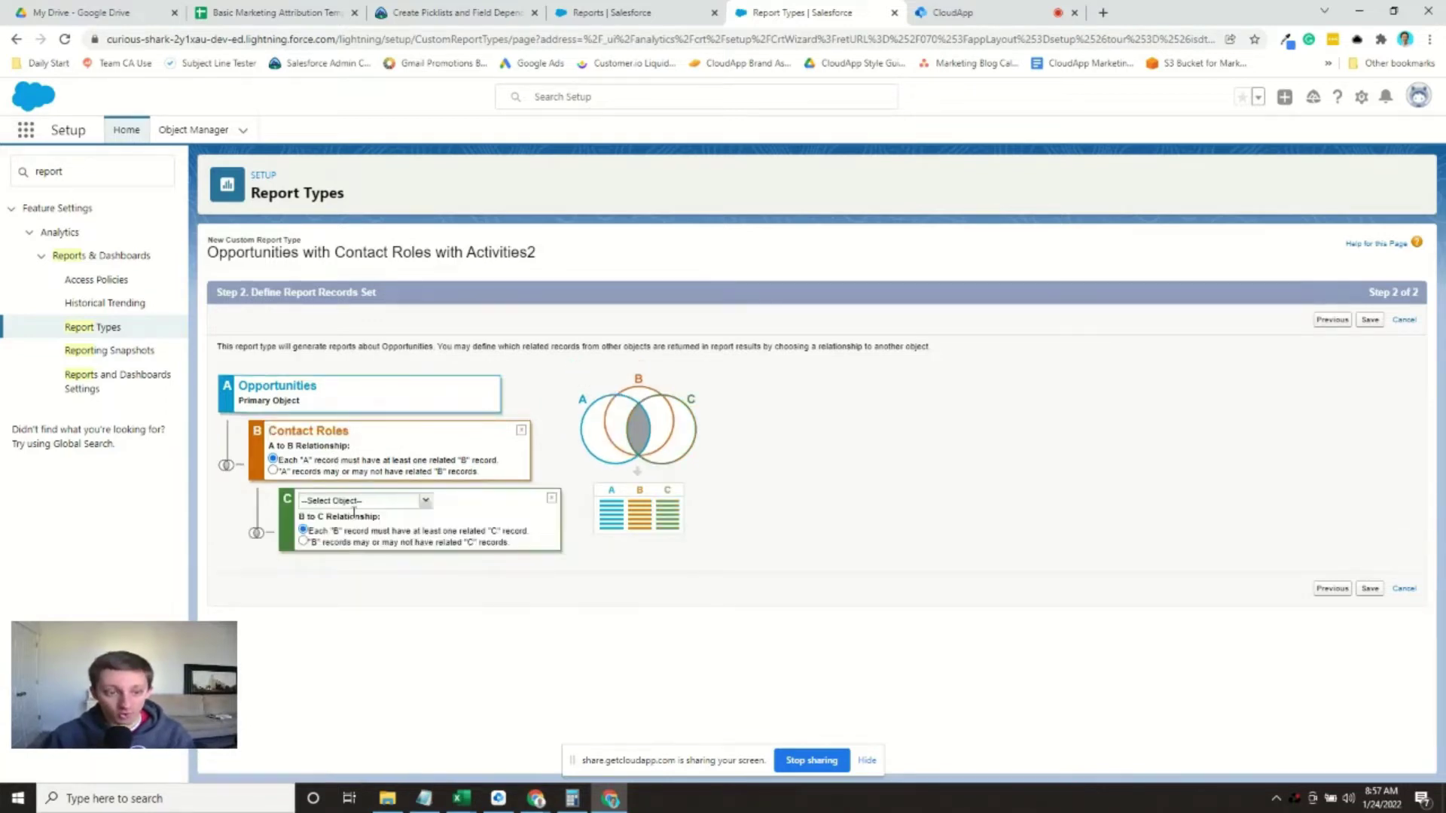
left_click(416, 501)
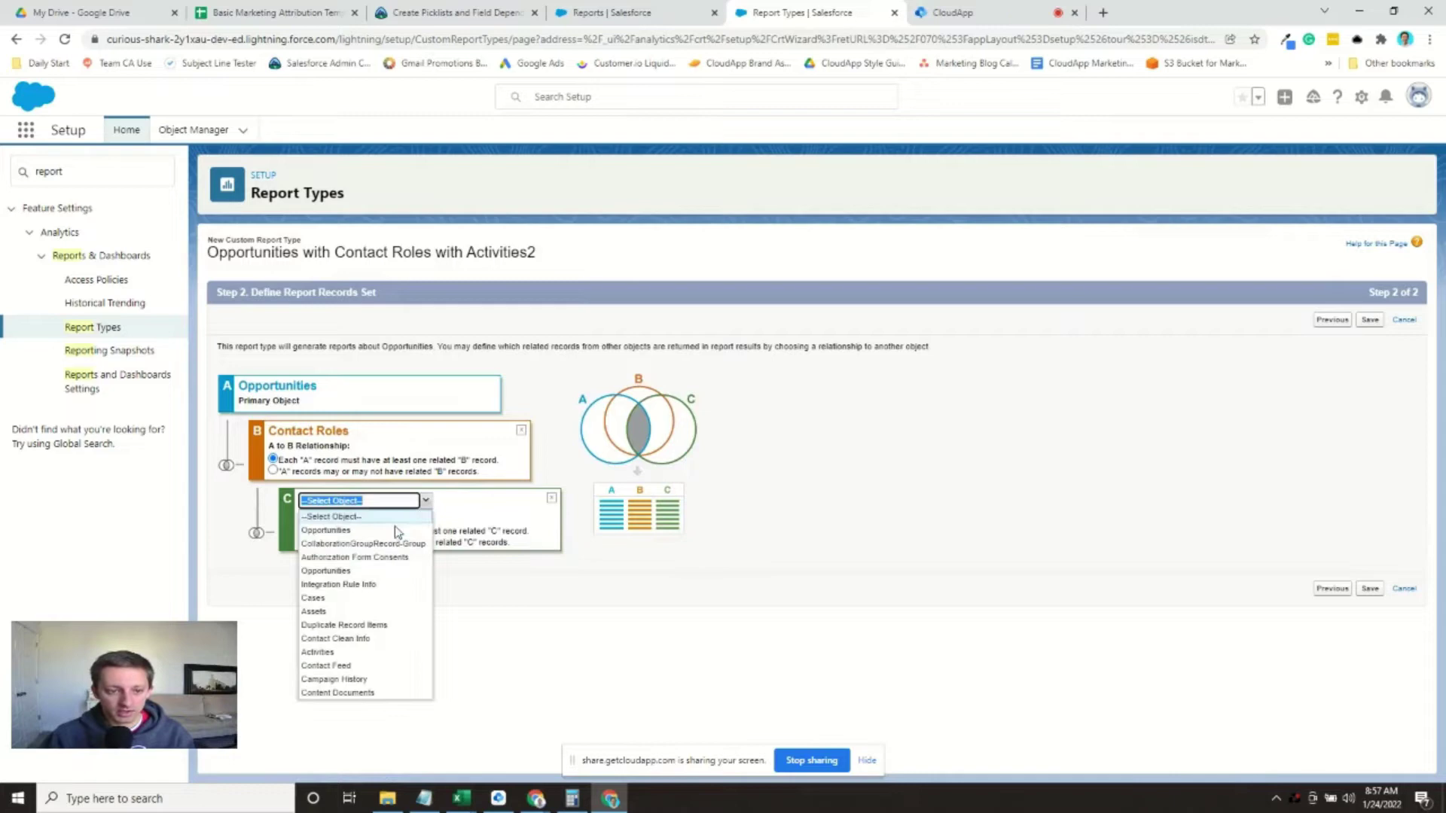
left_click(367, 652)
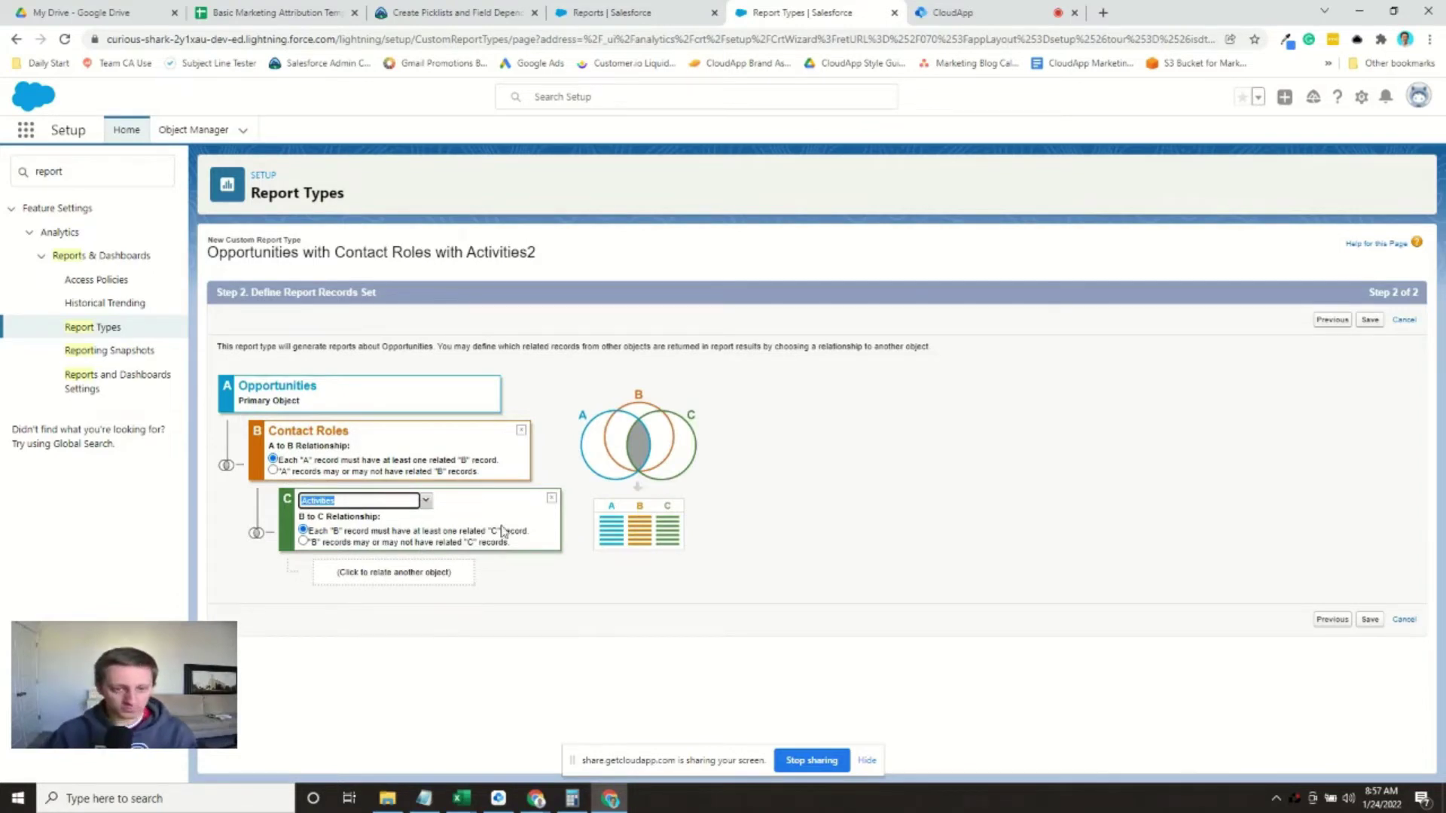
left_click(845, 565)
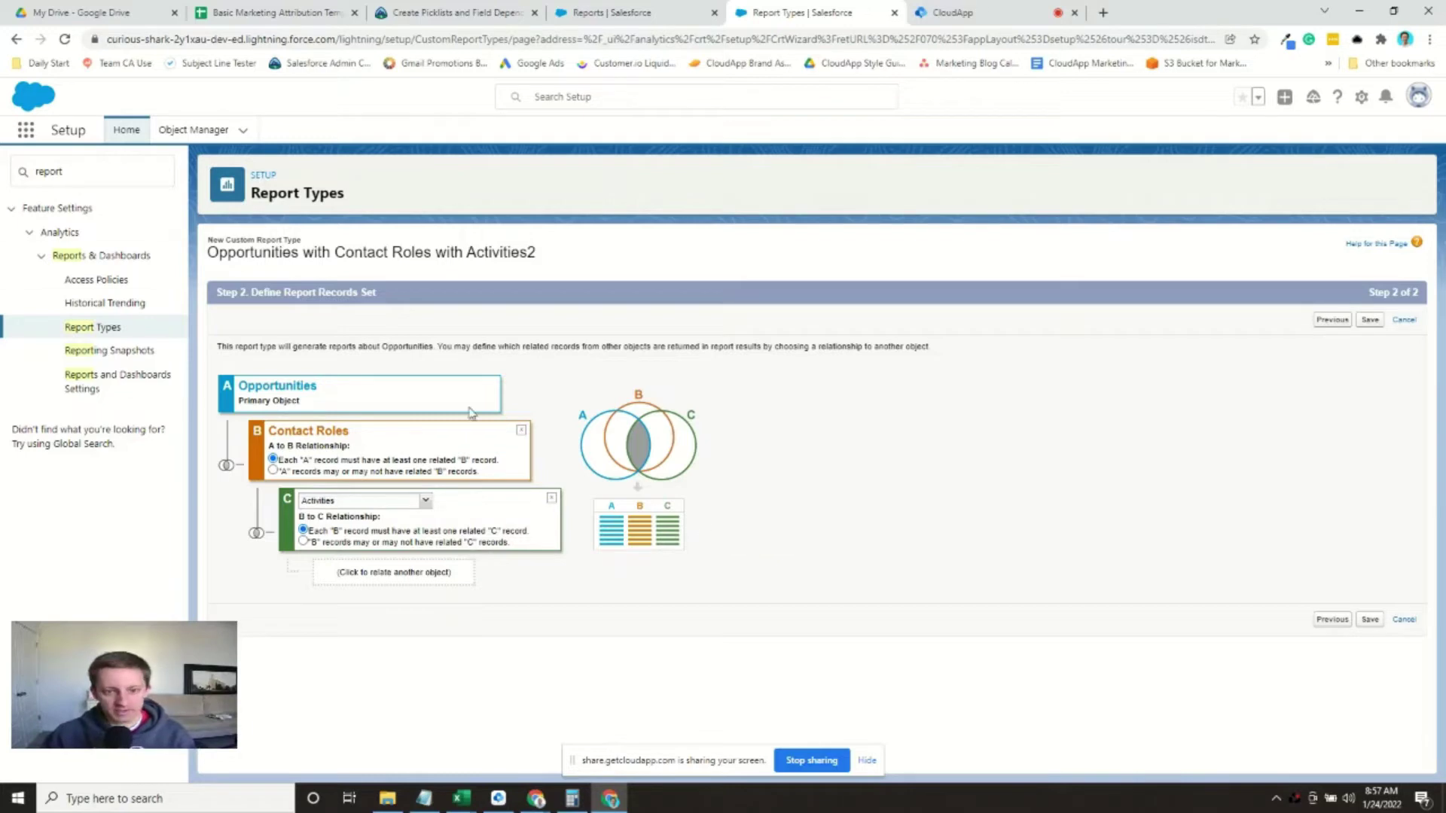
left_click(1370, 322)
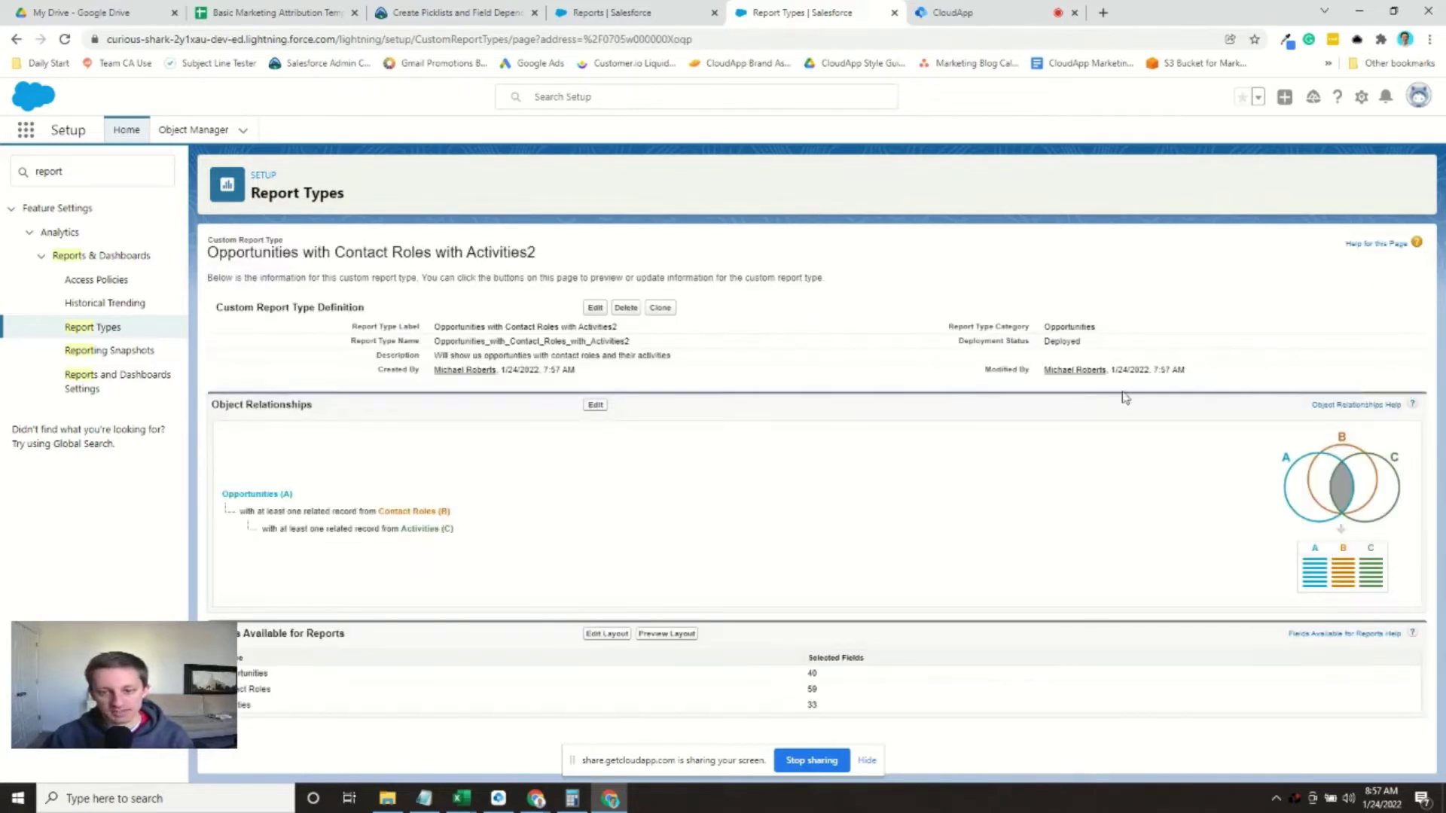
- In the report type's field layout, make AE Qualified checked by default
left_click(605, 635)
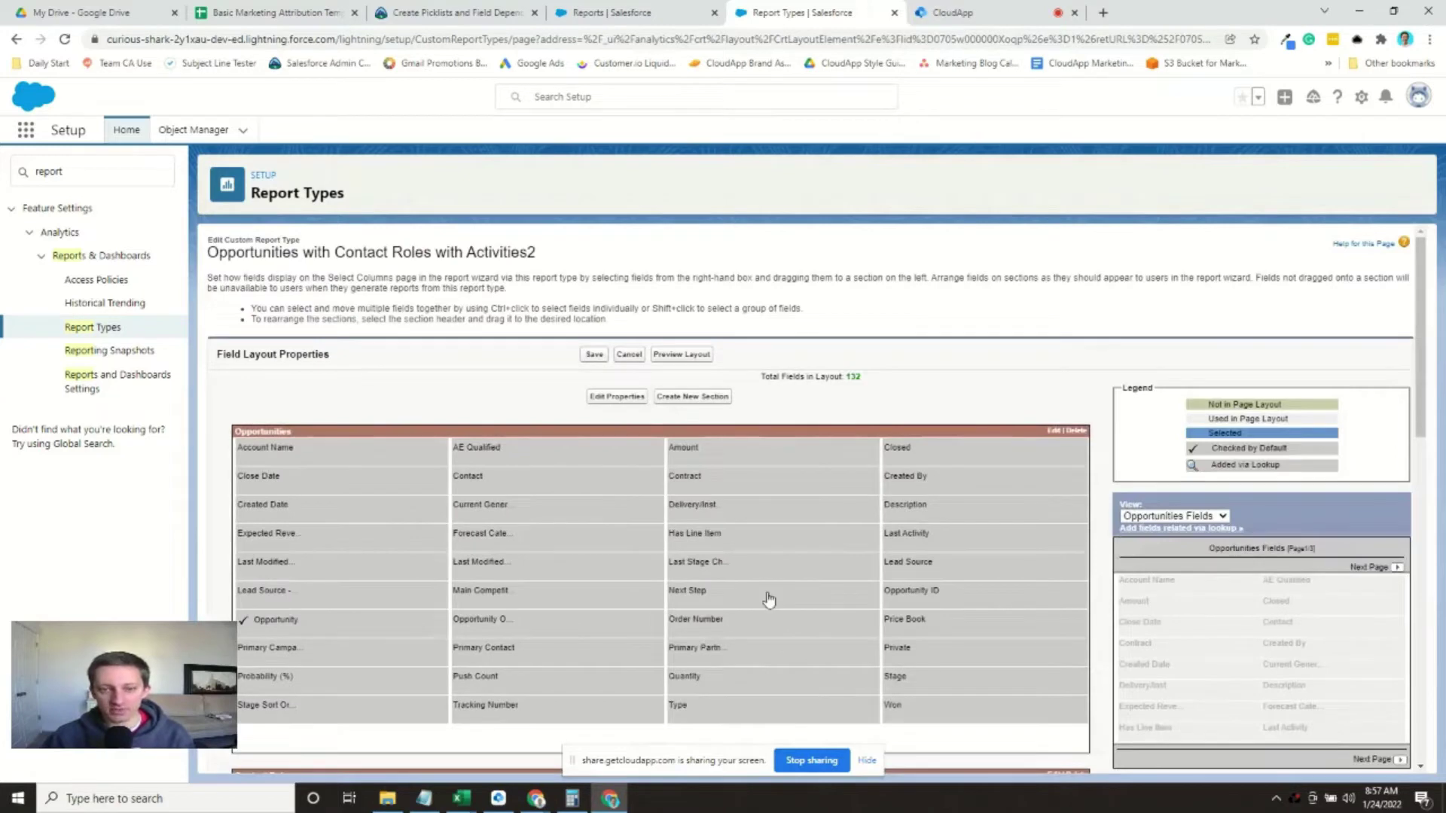
scroll(769, 600, "down", 1)
mouse_move(768, 600)
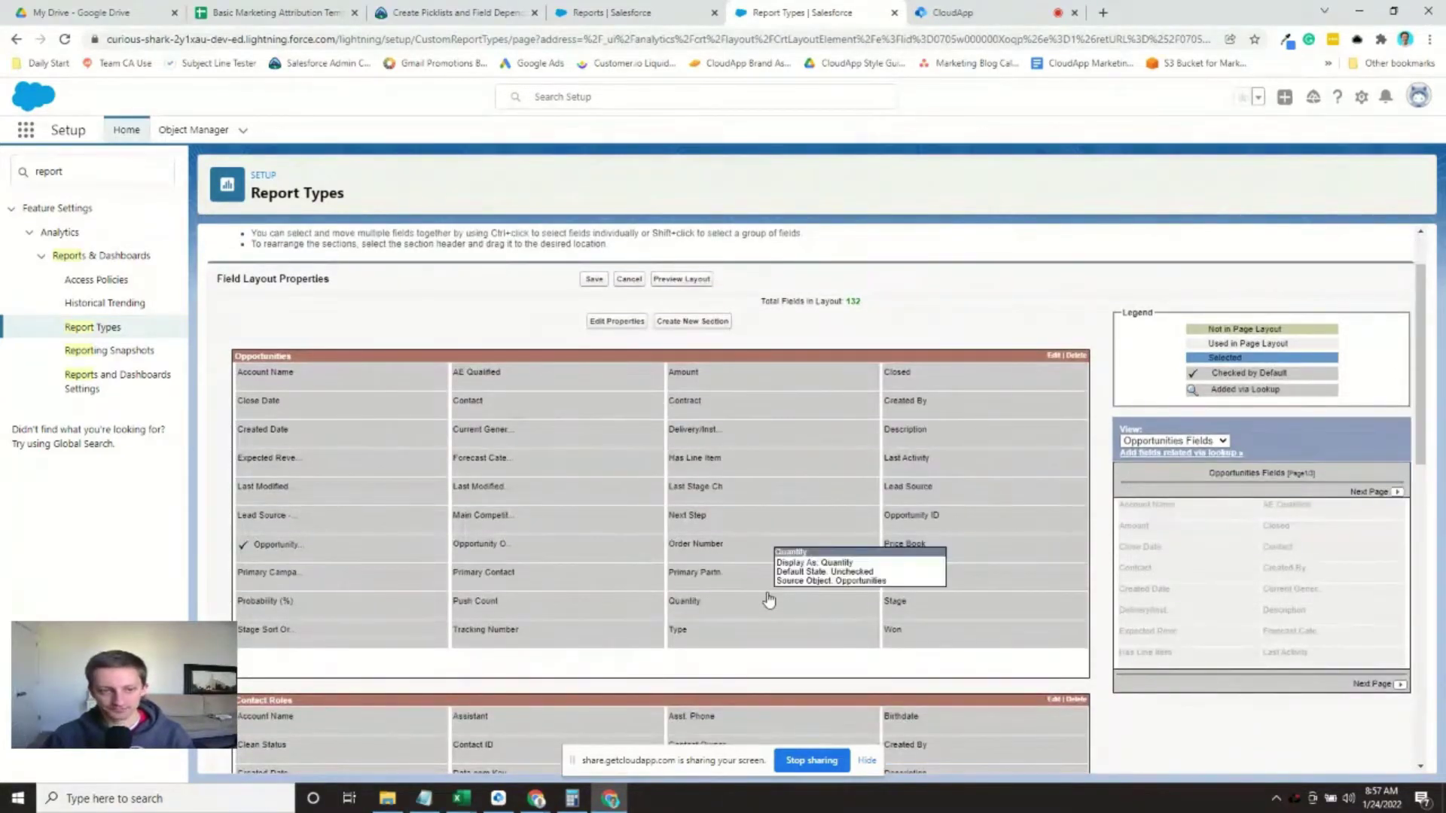
scroll(726, 517, "down", 1)
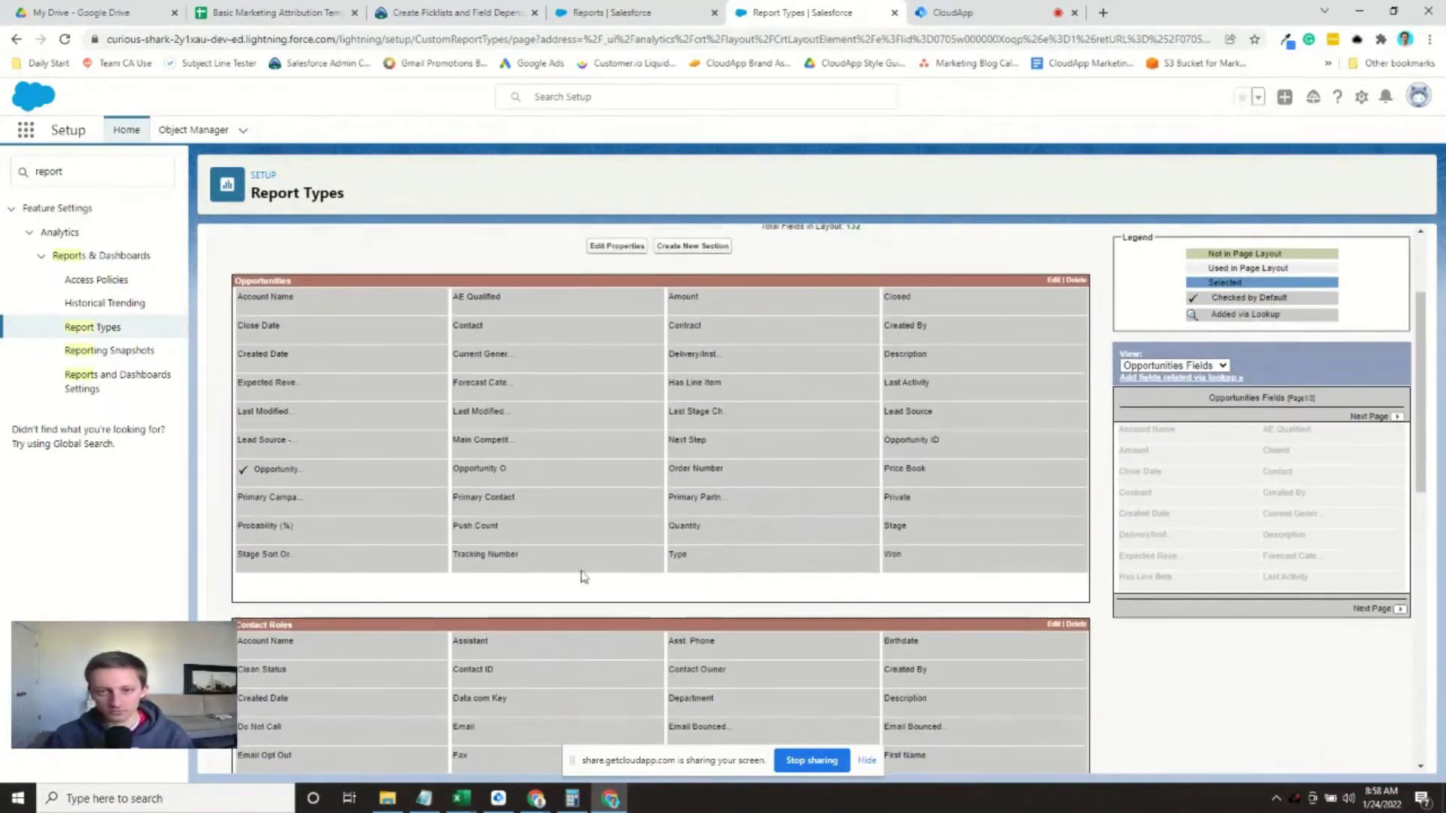
scroll(620, 495, "up", 1)
double_click(557, 374)
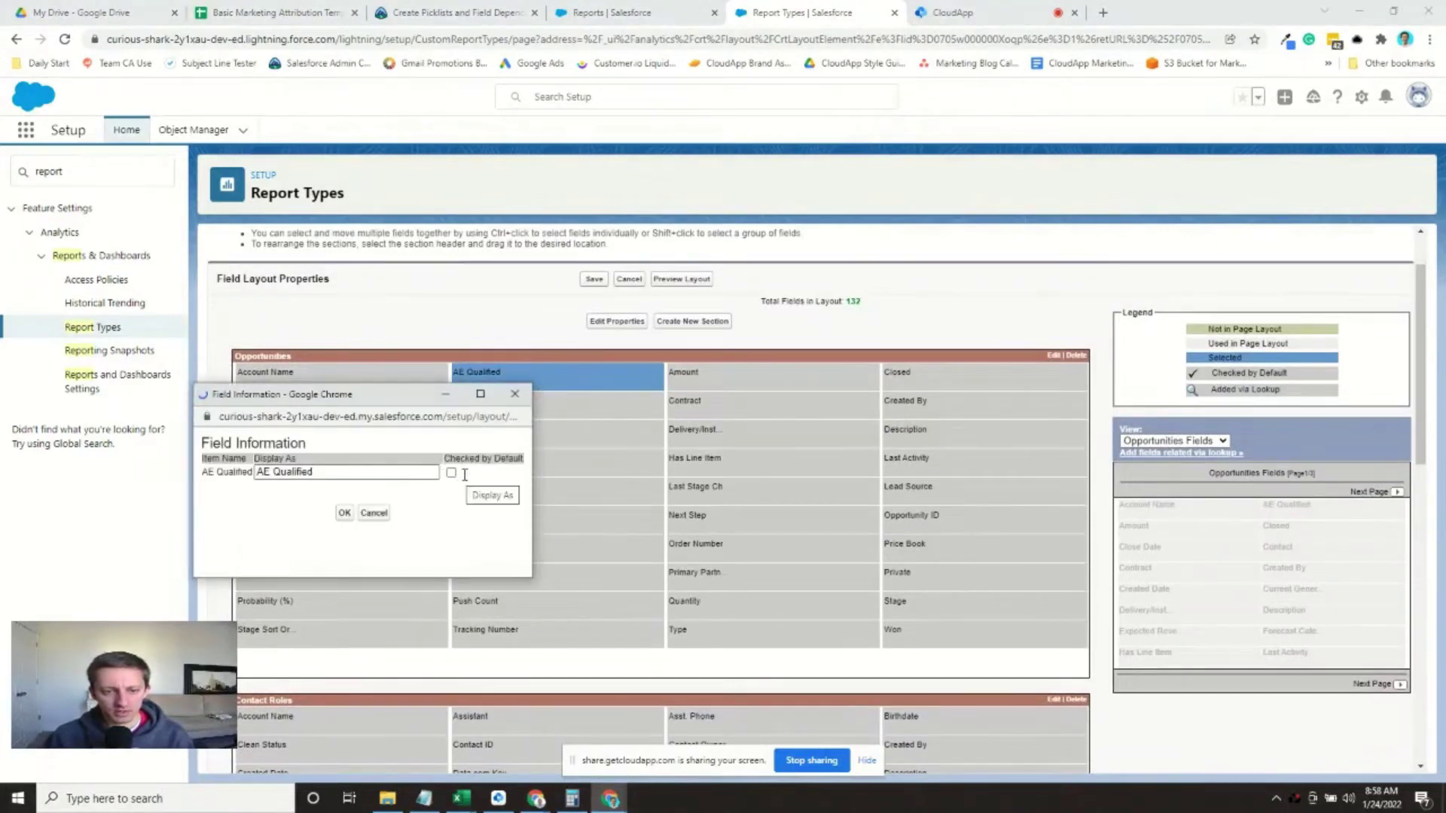
left_click(451, 473)
left_click(344, 513)
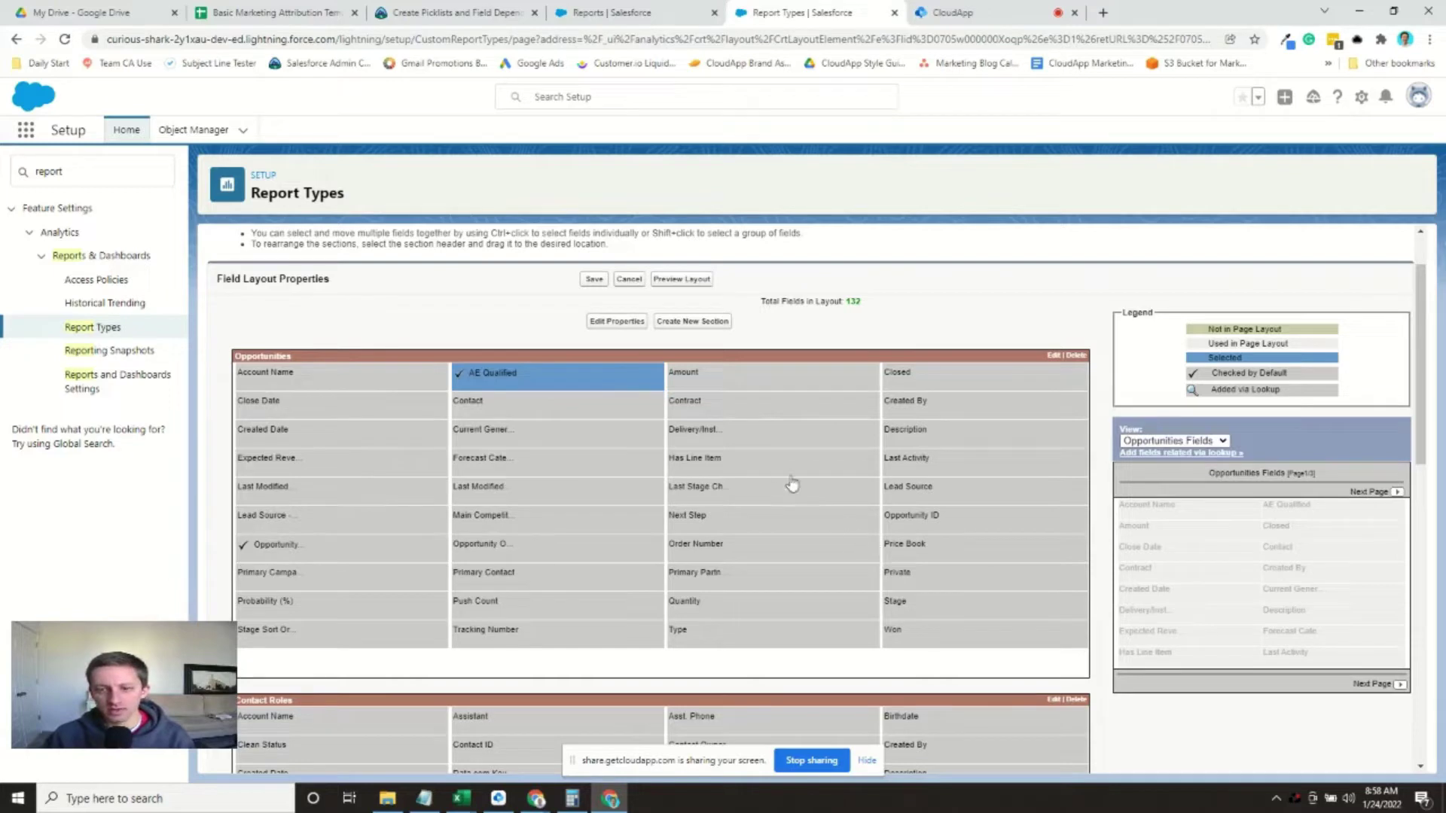
- Make Created Date and Close Date checked by default too
double_click(371, 439)
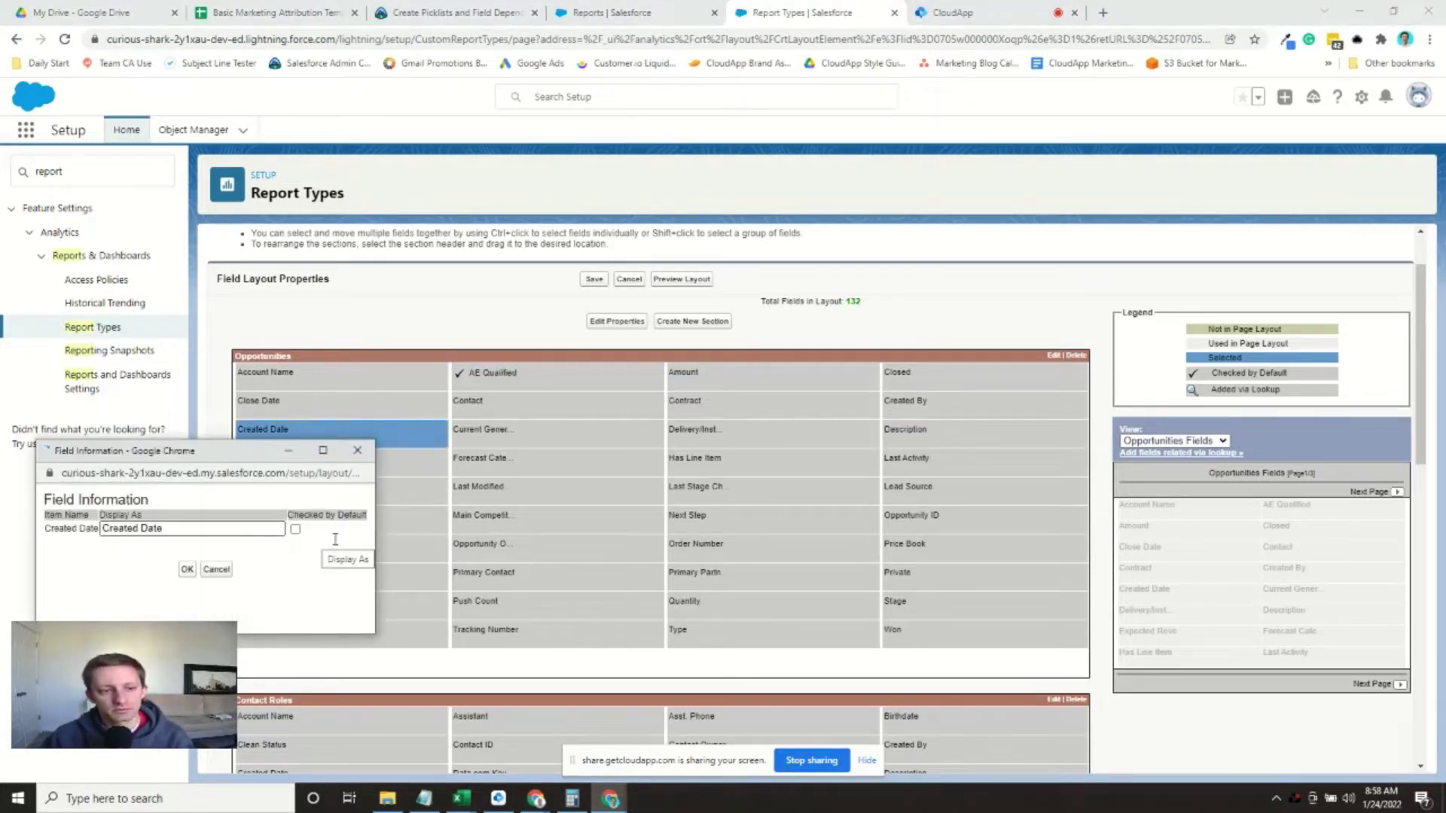
left_click(295, 530)
left_click(187, 570)
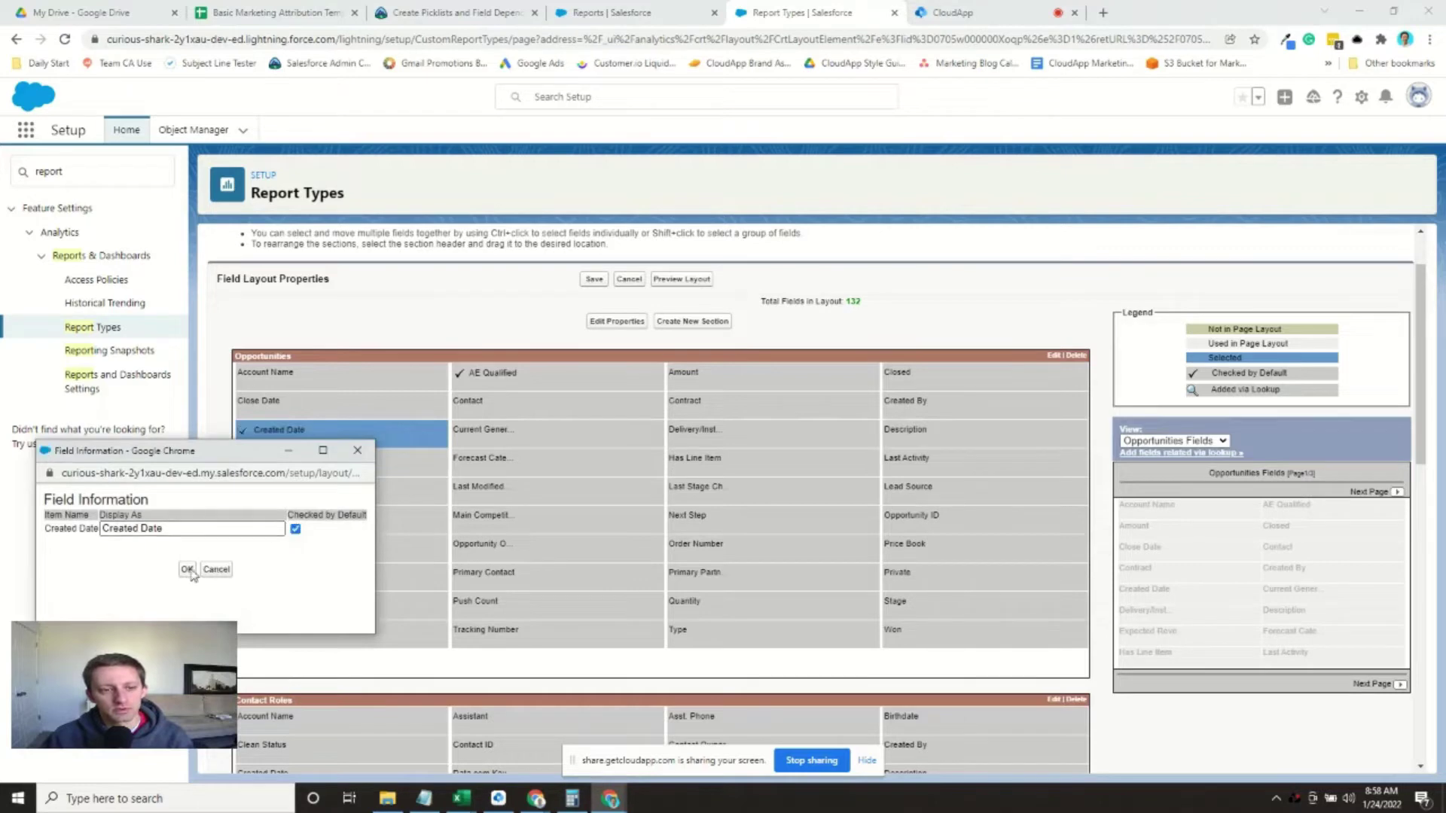
double_click(336, 411)
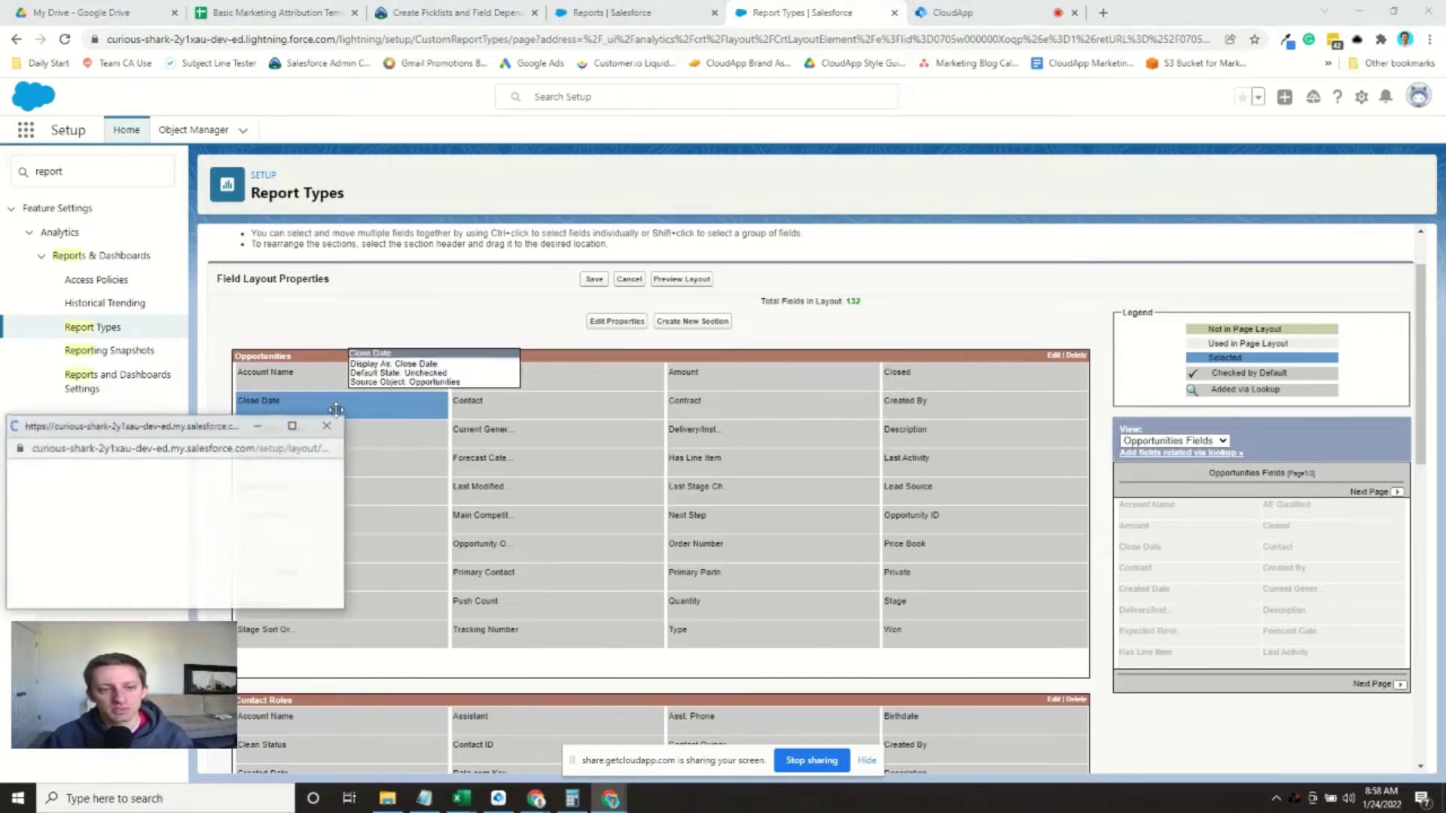
left_click(261, 504)
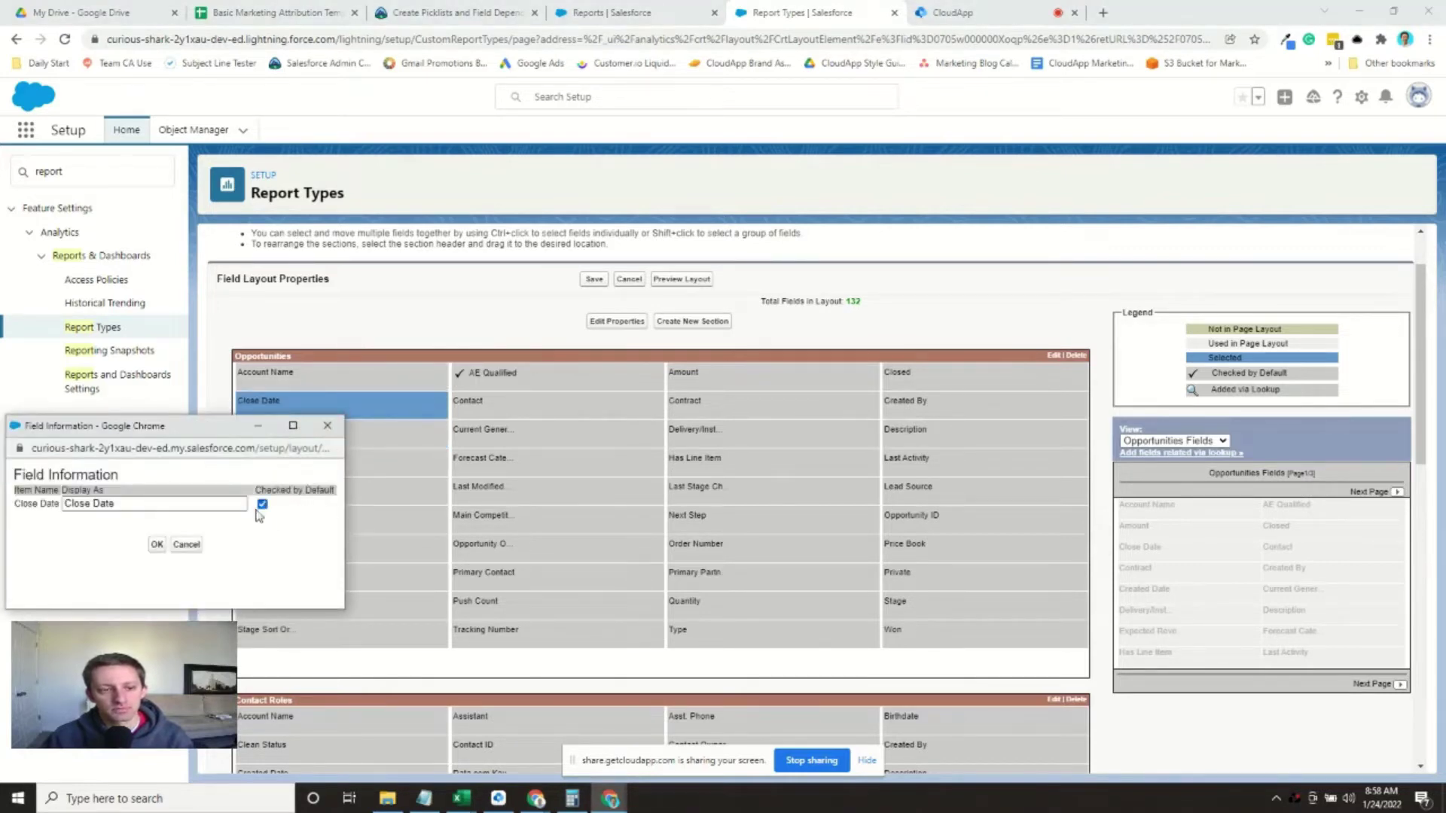
left_click(159, 546)
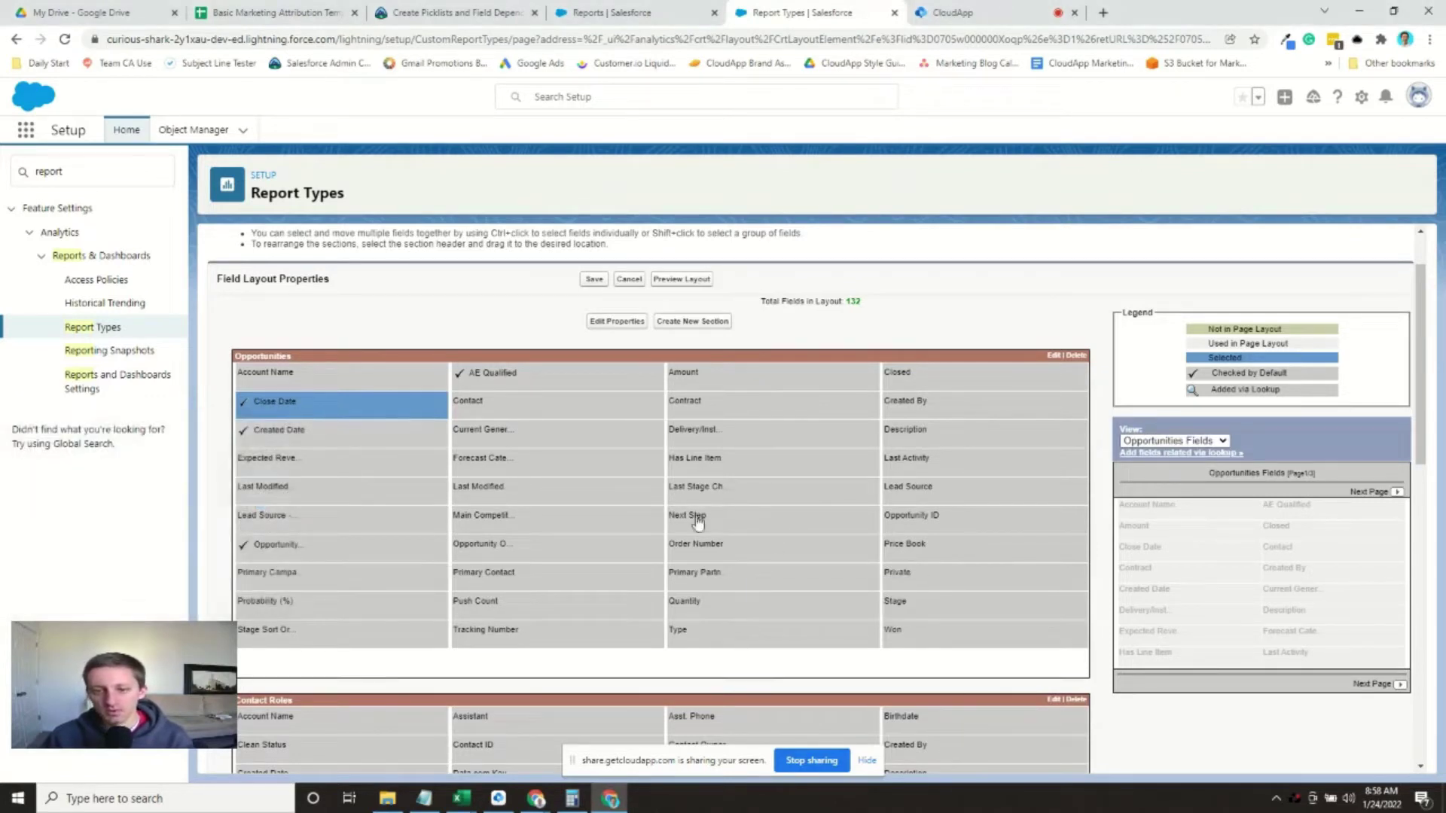
- Make the Contact Roles Email field checked by default
scroll(613, 548, "down", 4)
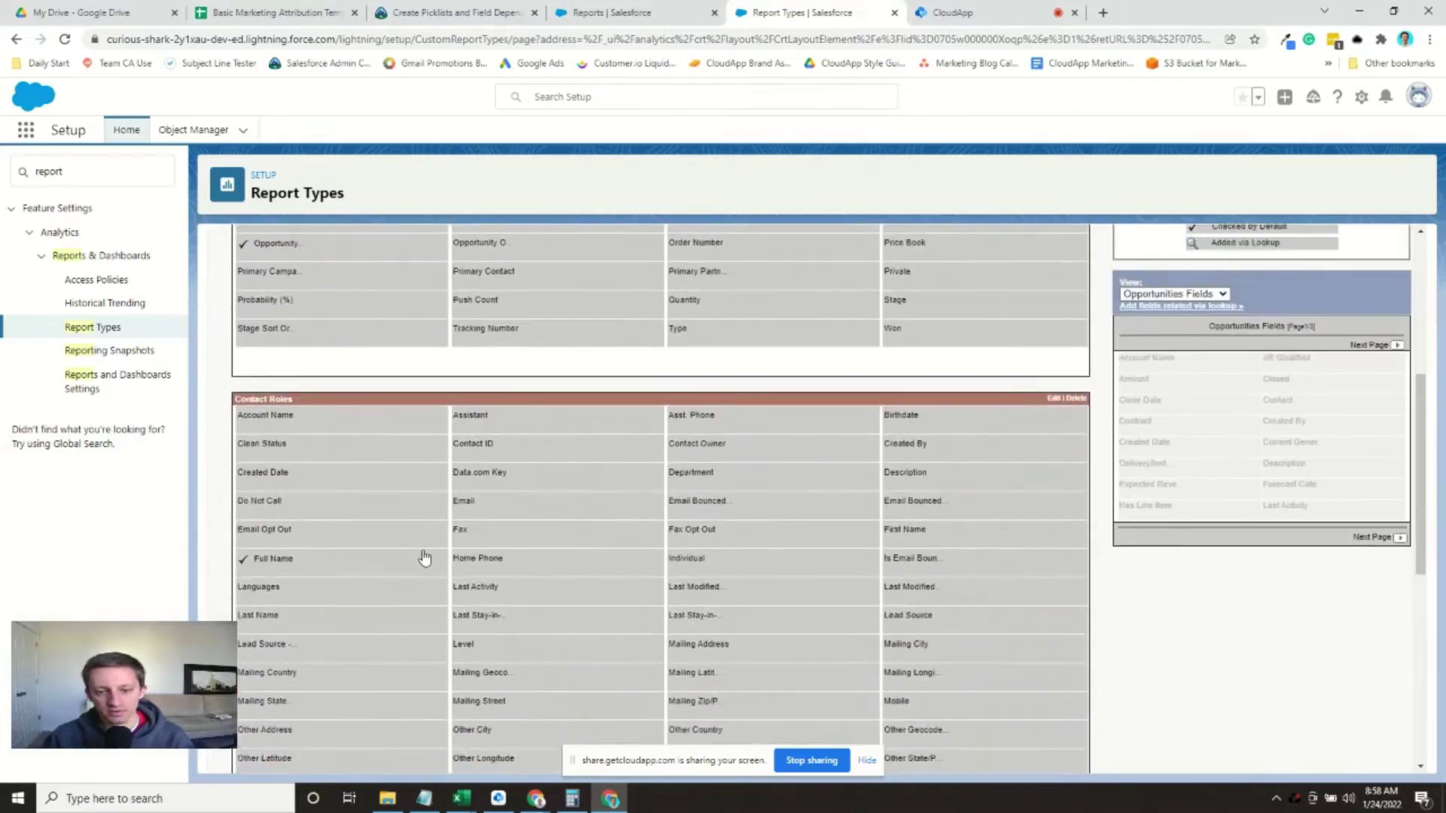
left_click(471, 505)
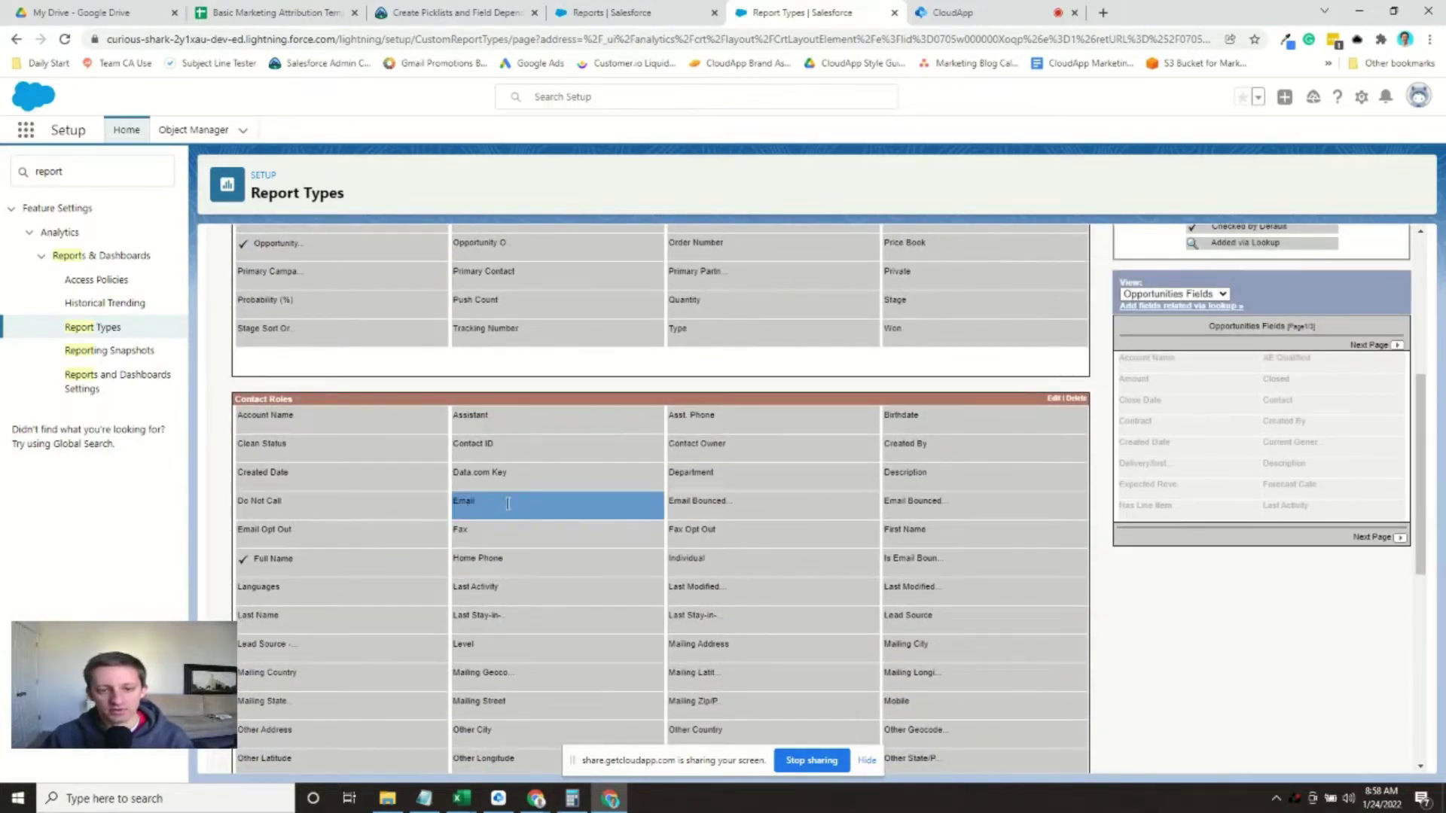
double_click(474, 507)
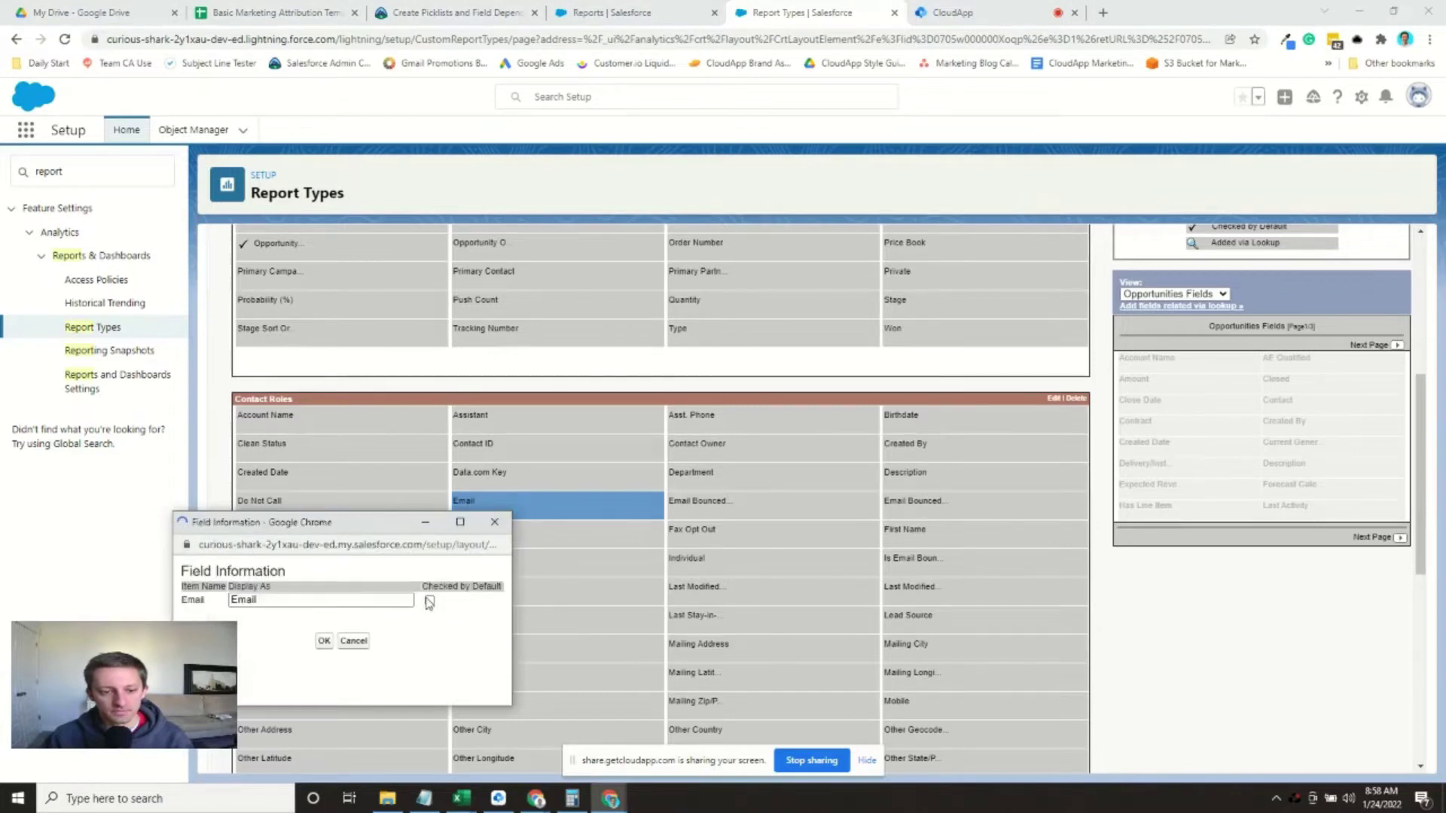
left_click(429, 600)
left_click(326, 643)
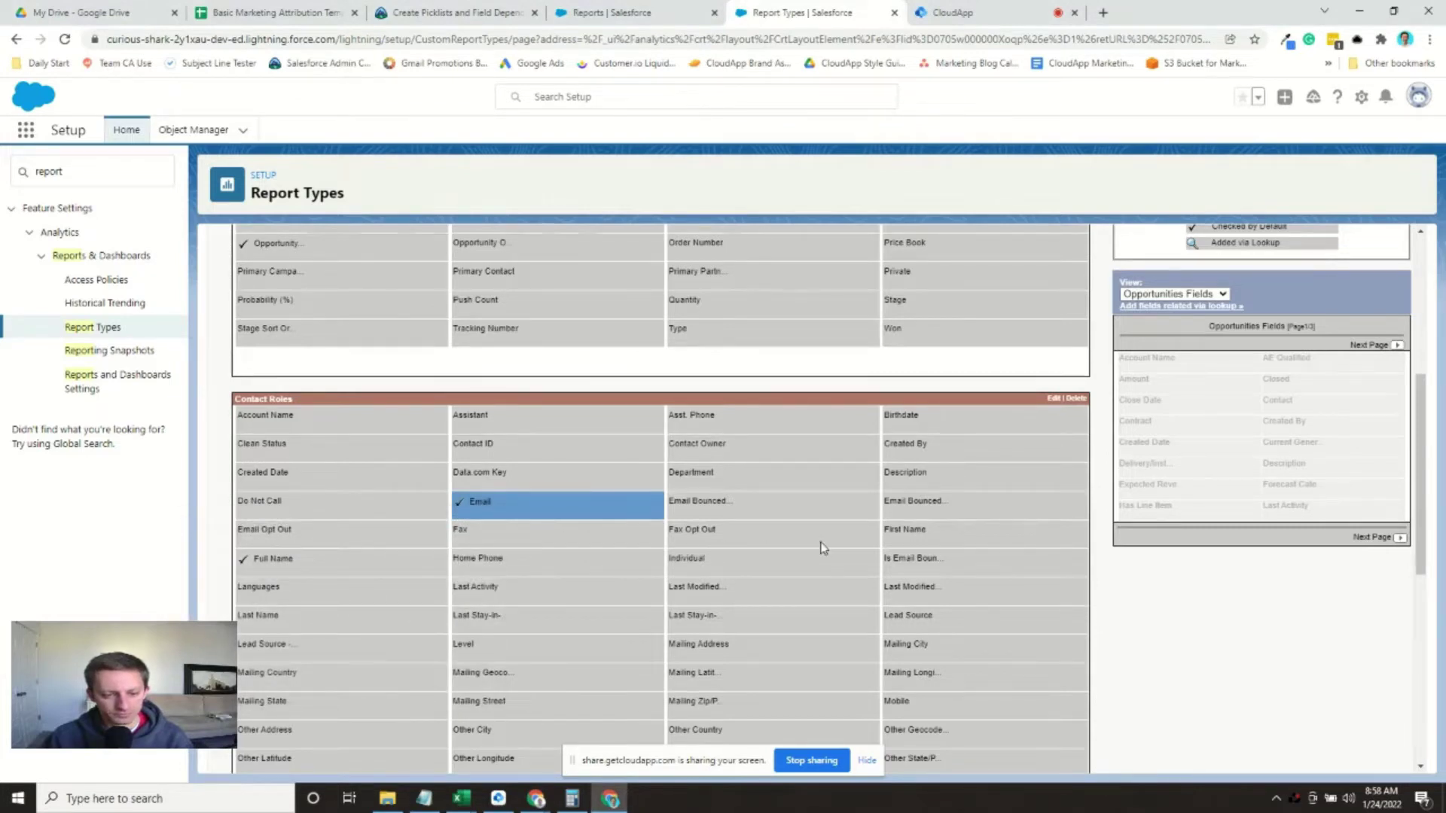
- Make Activities Comments checked by default, leaving Activities Created Date unchanged
scroll(822, 551, "down", 1)
scroll(821, 565, "down", 1)
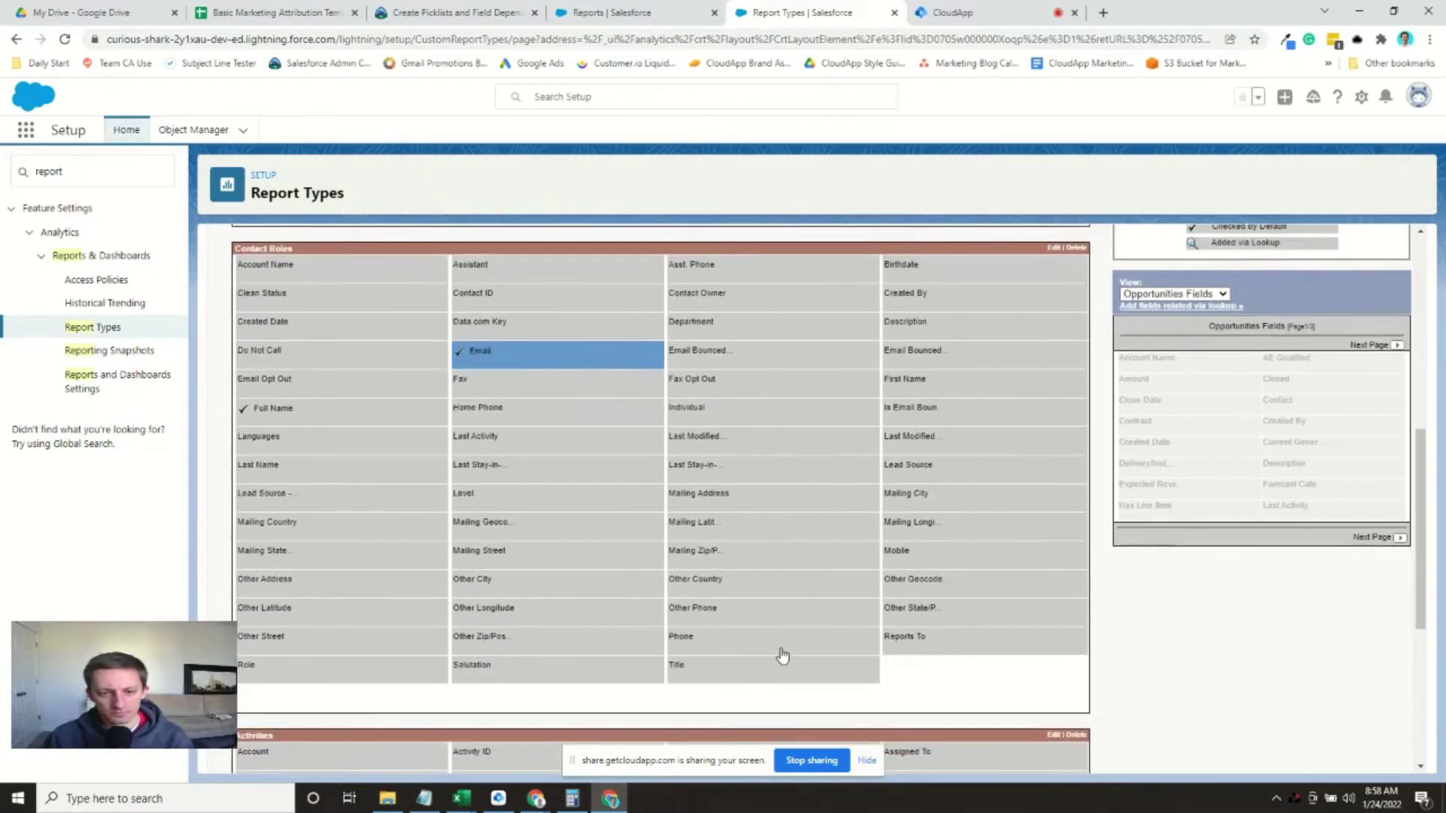
scroll(738, 632, "down", 4)
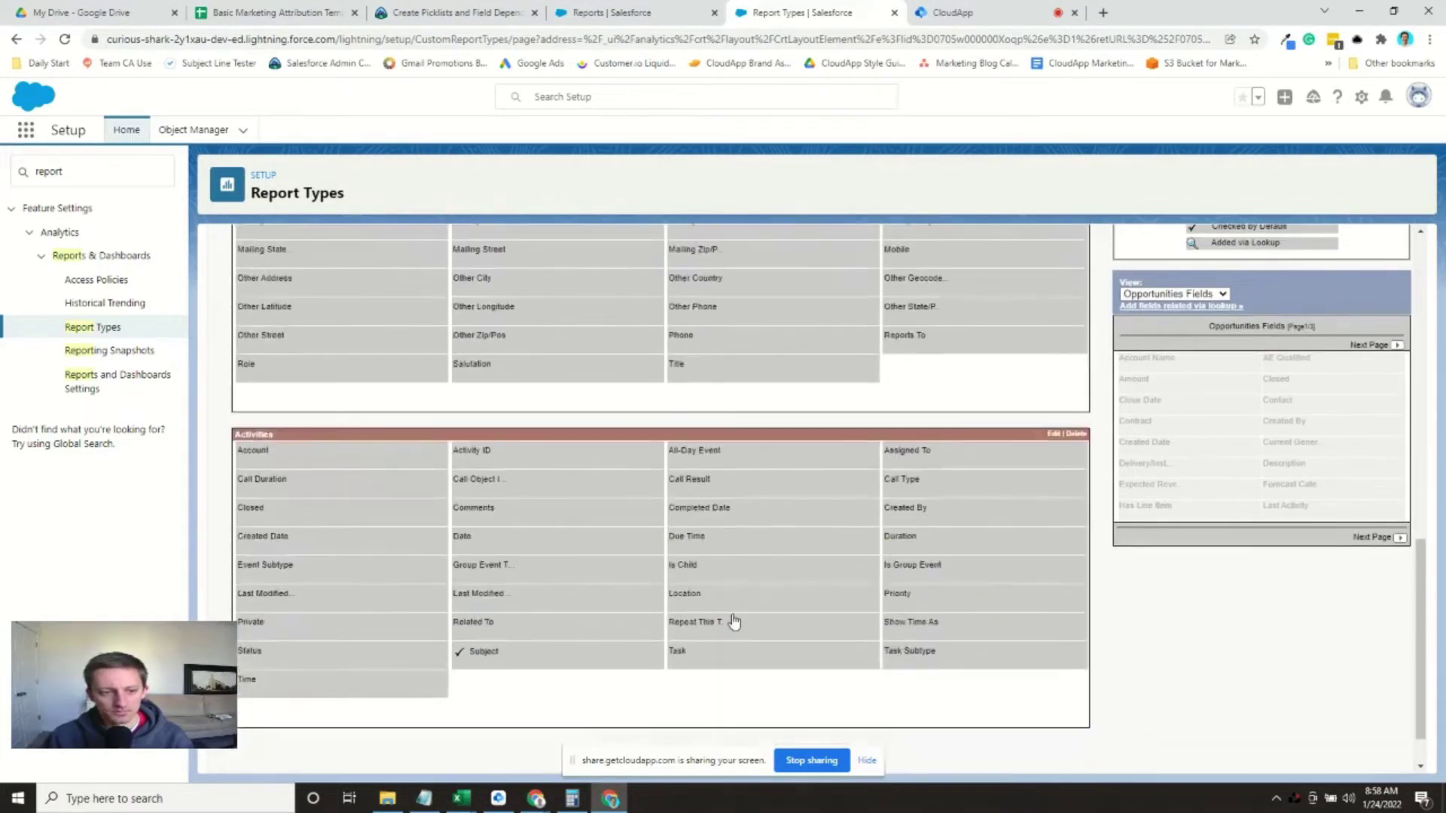
double_click(476, 507)
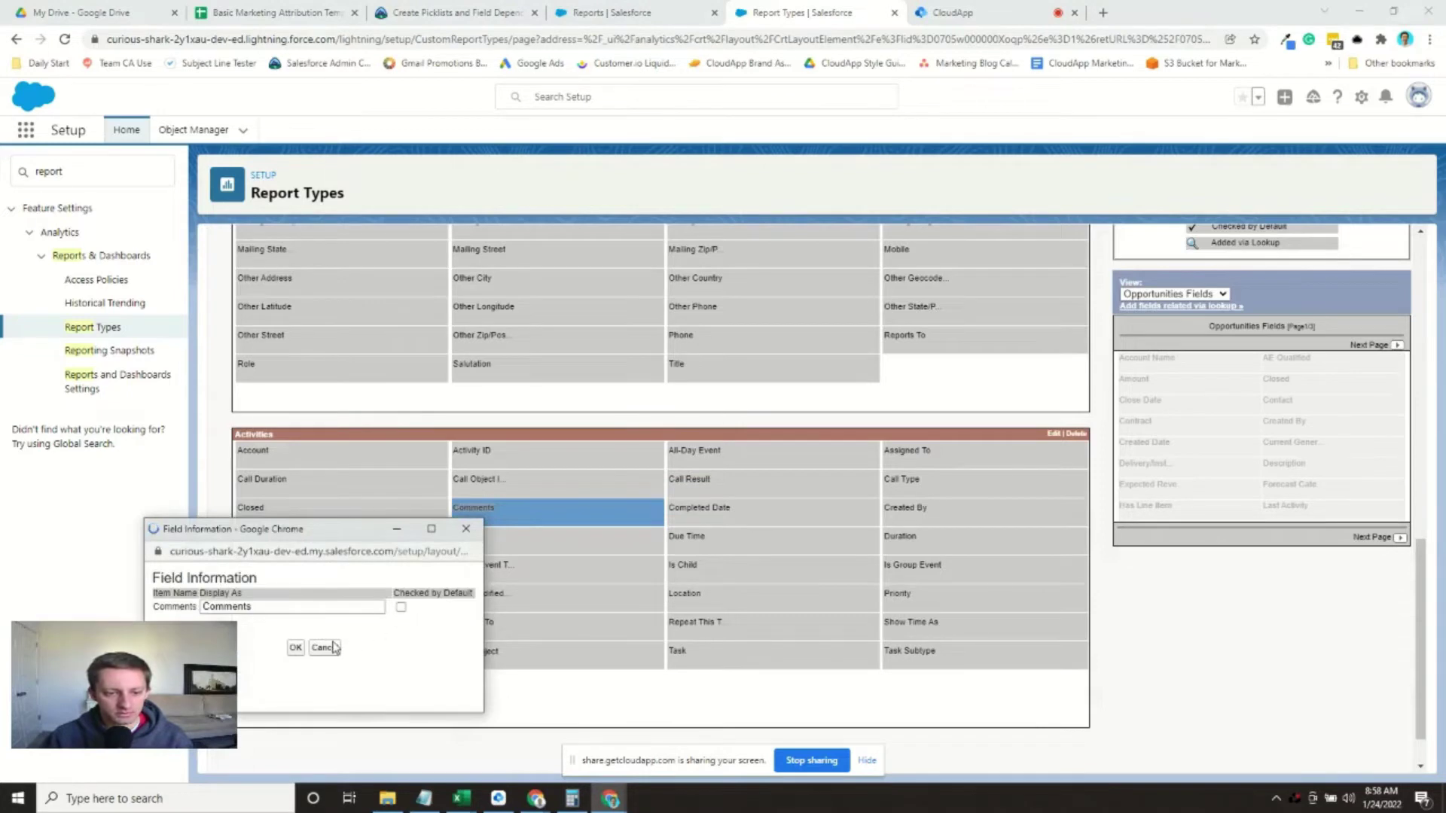
left_click(295, 648)
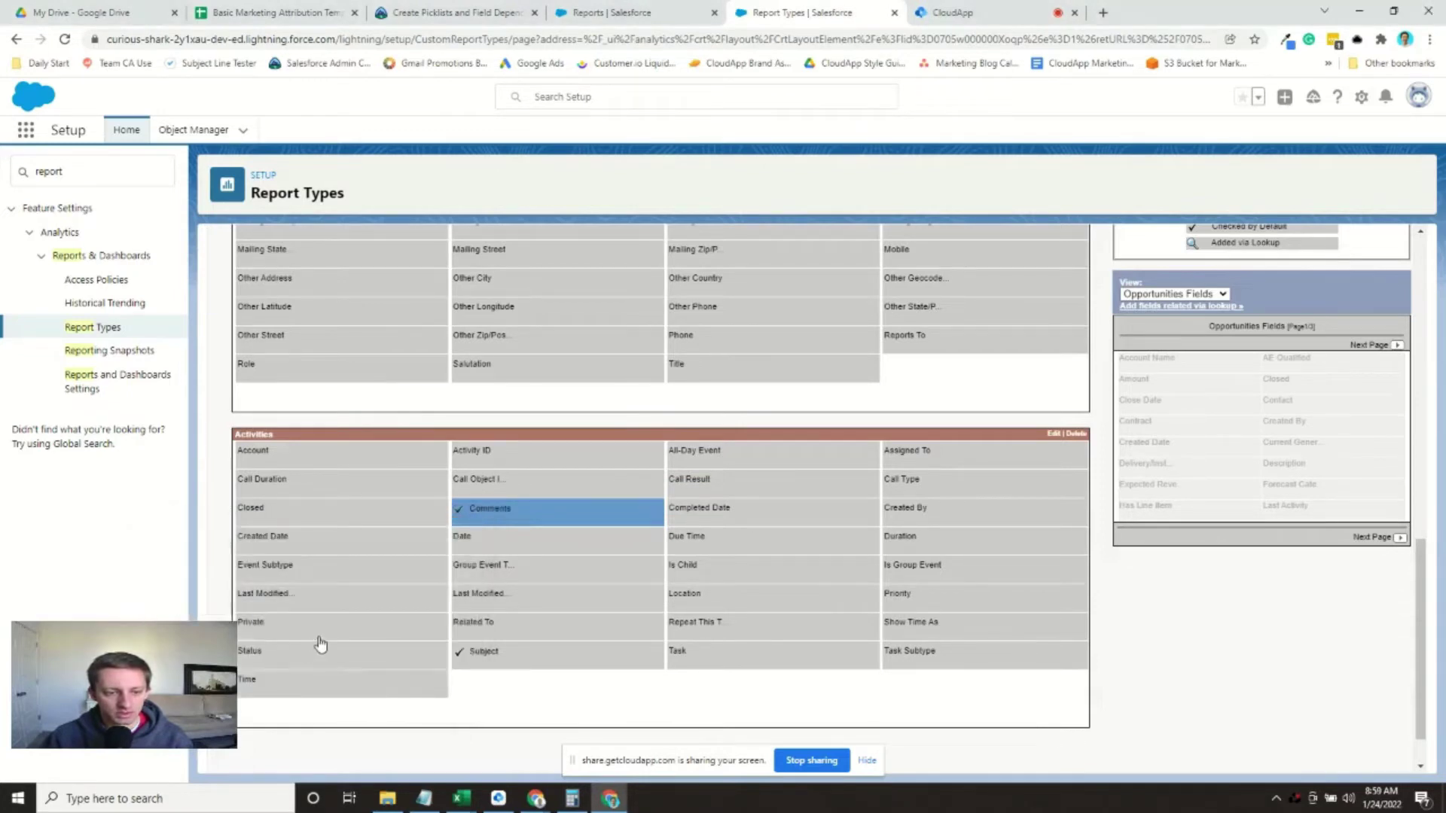
double_click(347, 542)
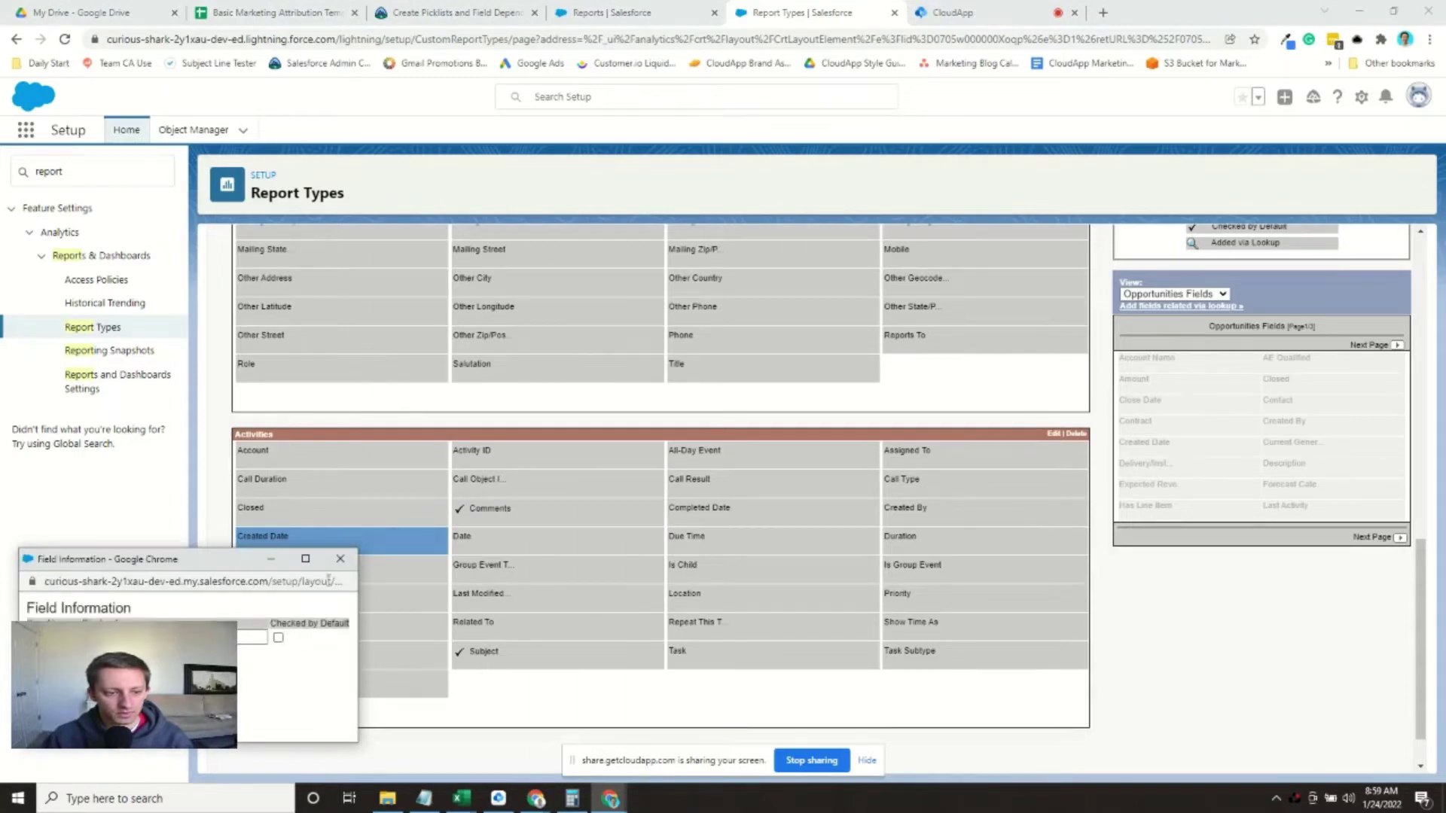
left_click(283, 641)
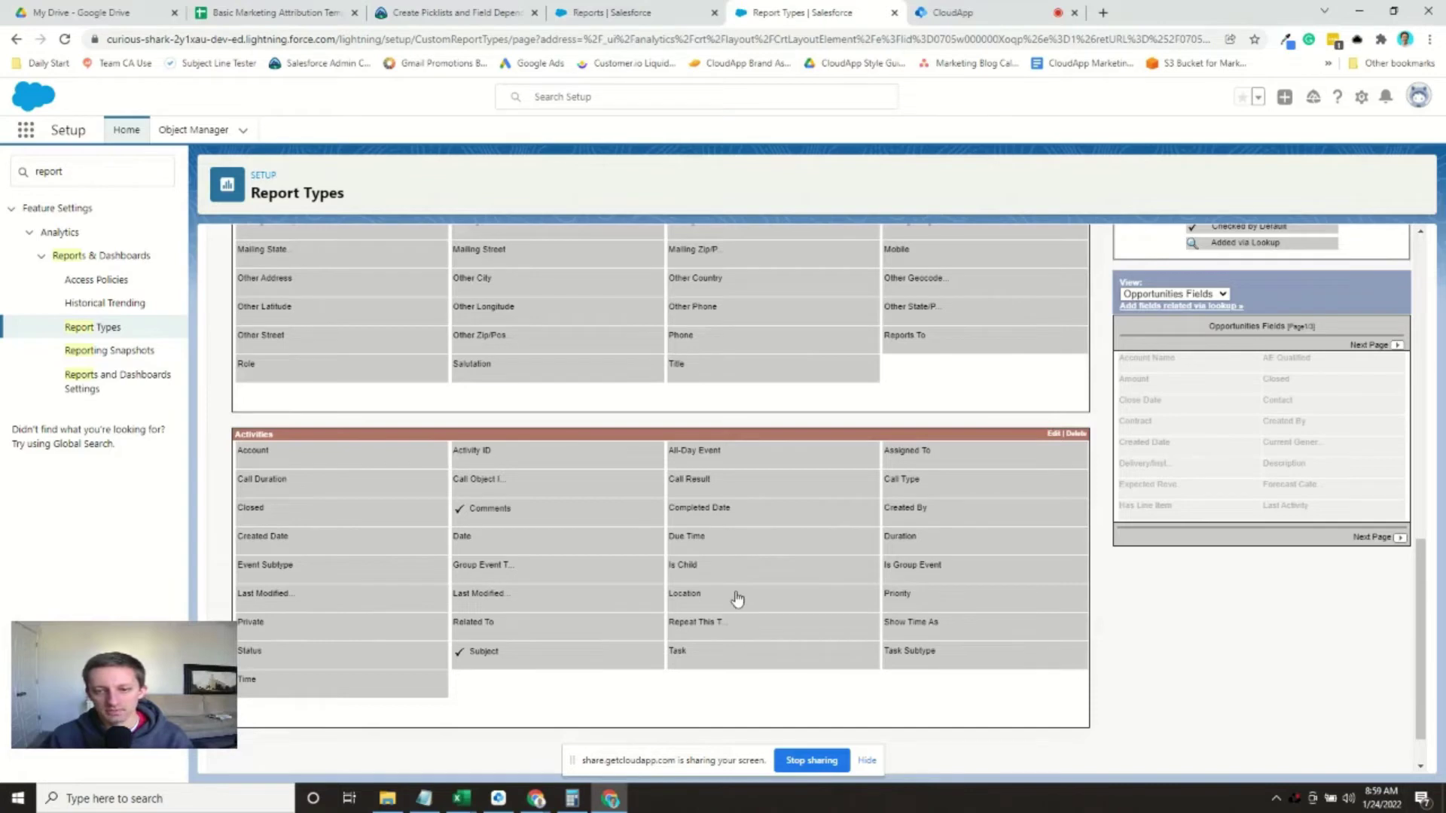
mouse_move(738, 600)
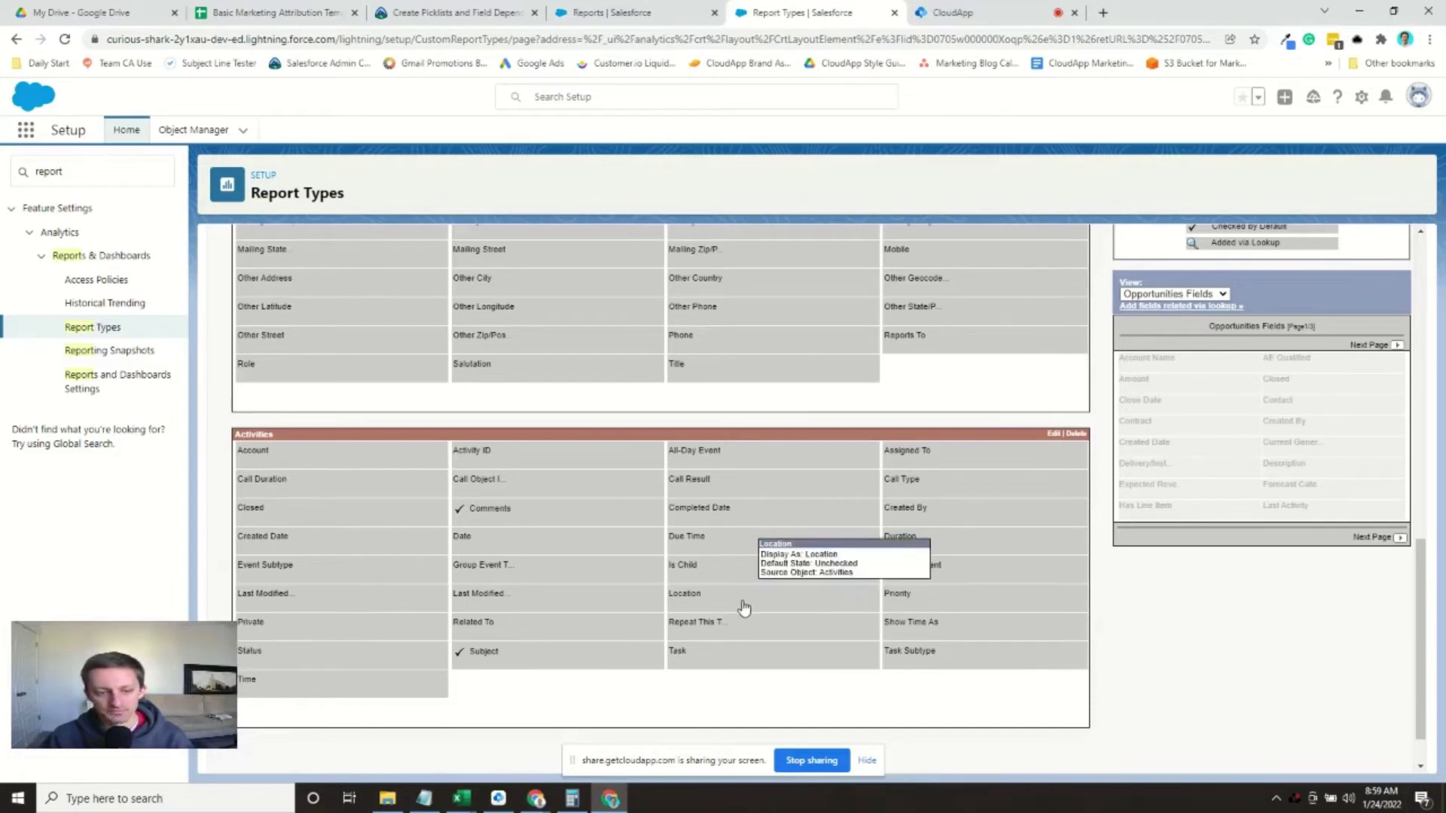
scroll(738, 618, "up", 6)
scroll(734, 644, "up", 5)
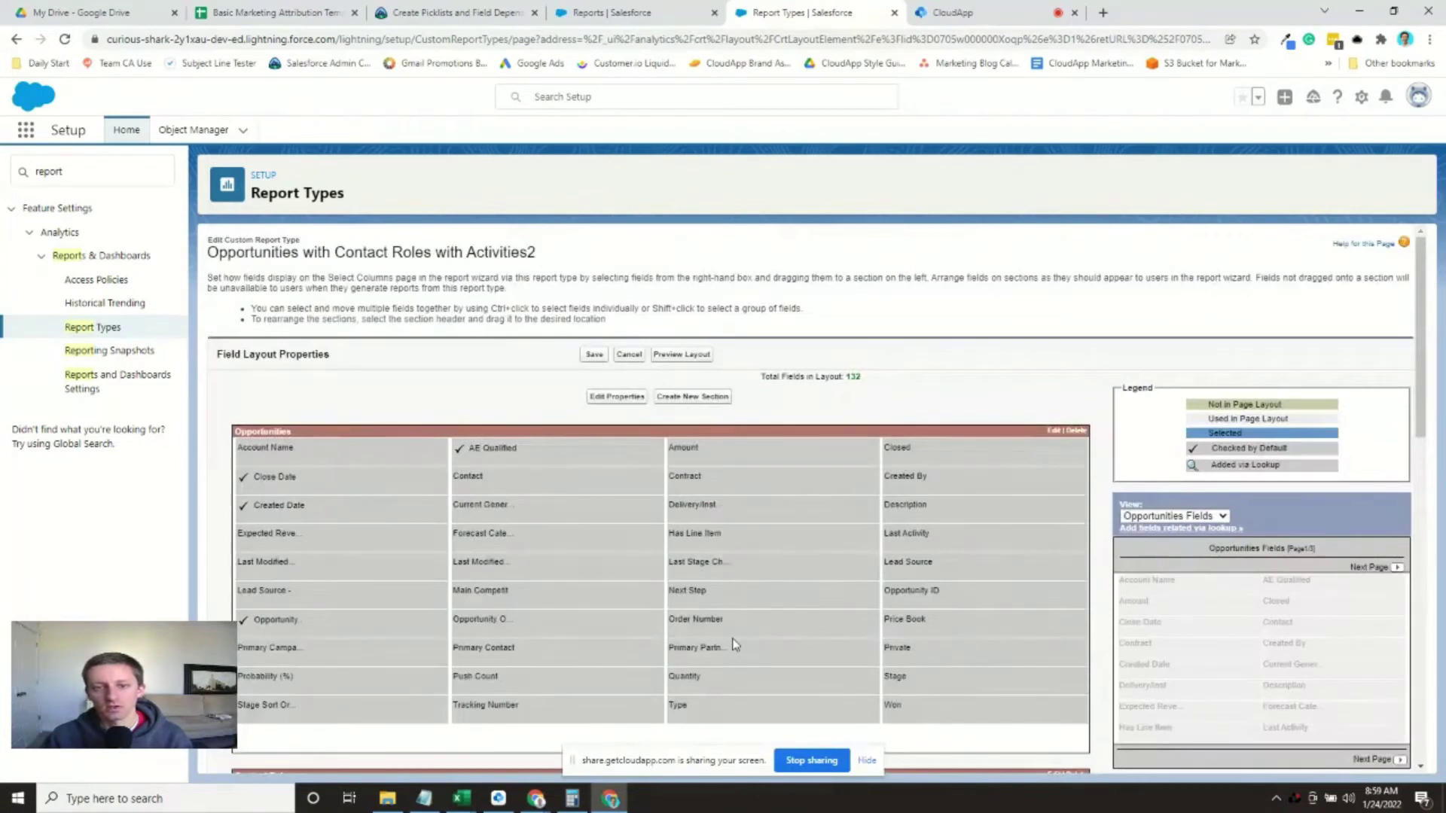
- Save the field layout and review the Generated, Qualified and Closed mapping in M40:O45
left_click(594, 354)
left_click(294, 9)
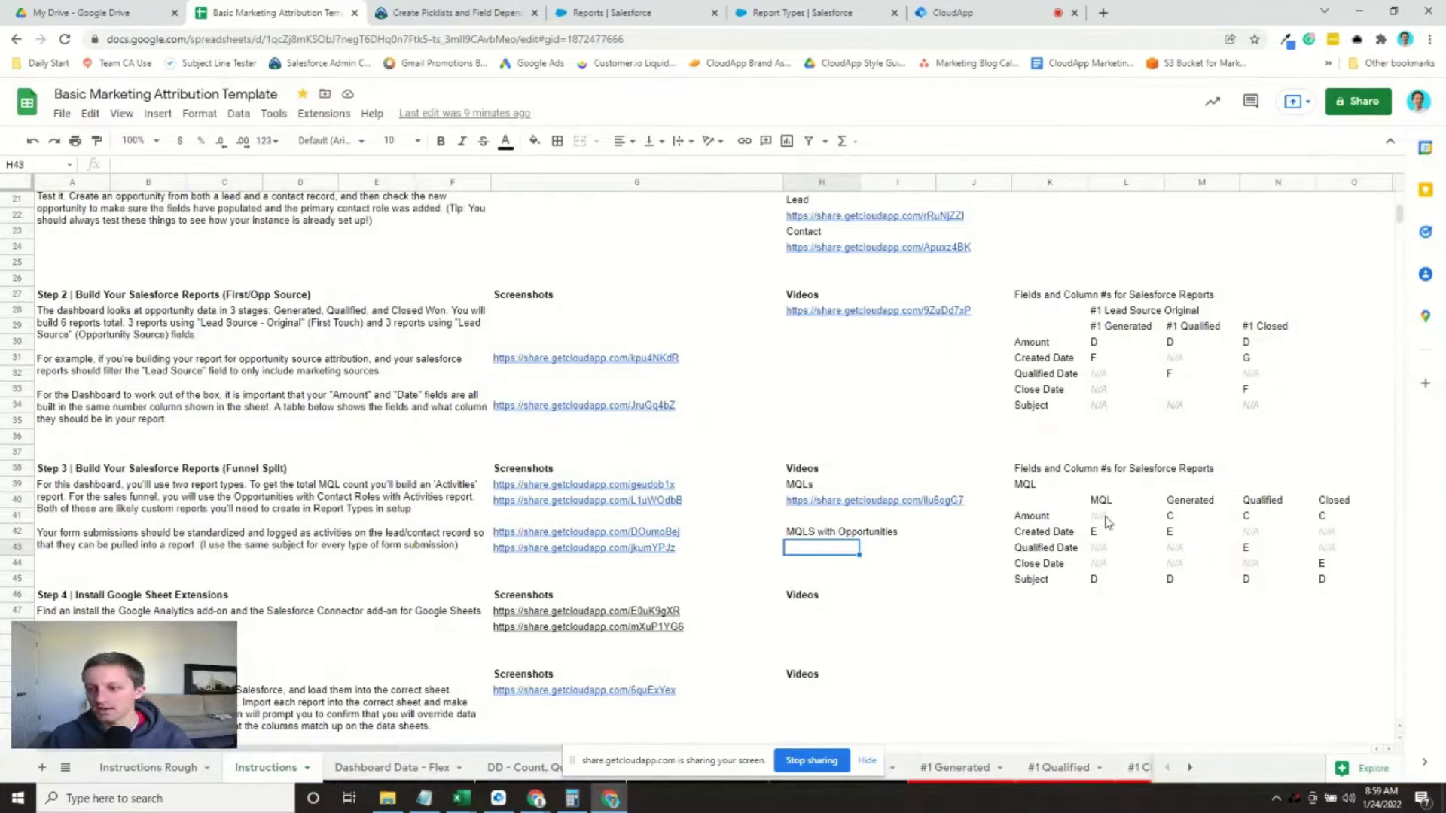
left_click_drag(1167, 507, 1356, 580)
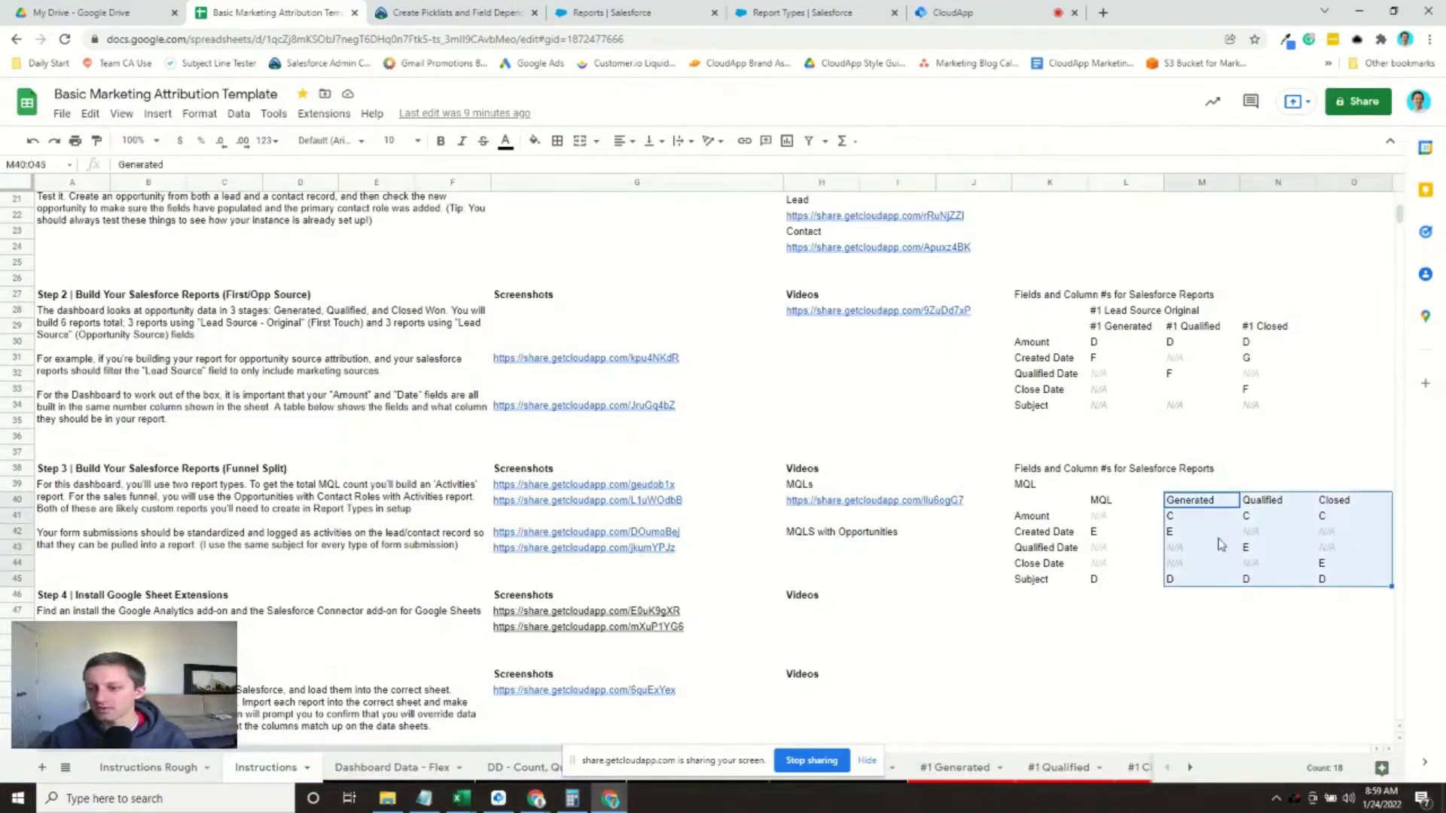
left_click(761, 11)
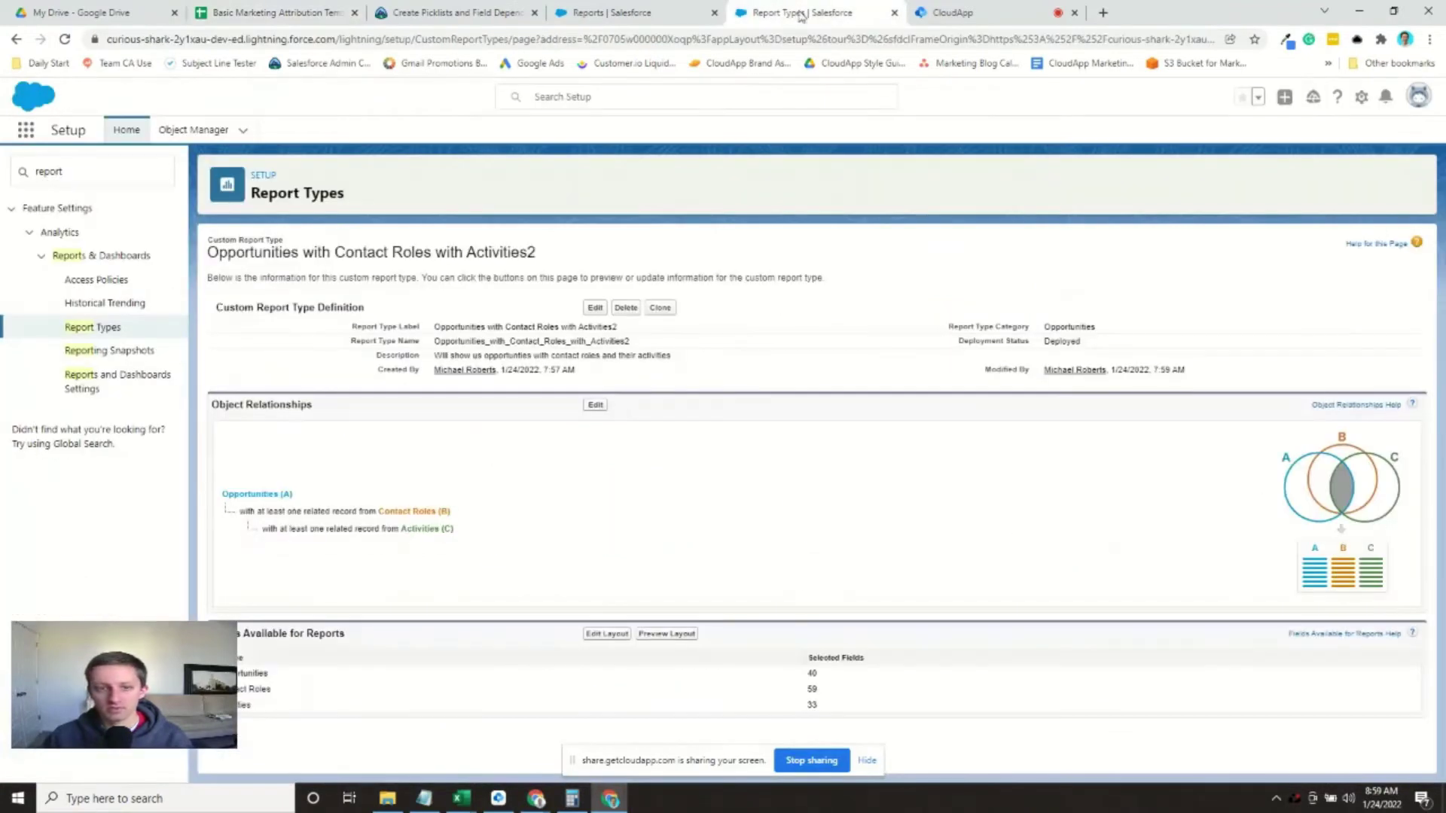
- Make Amount checked by default in the field layout, then view the attribution sheet
left_click(608, 633)
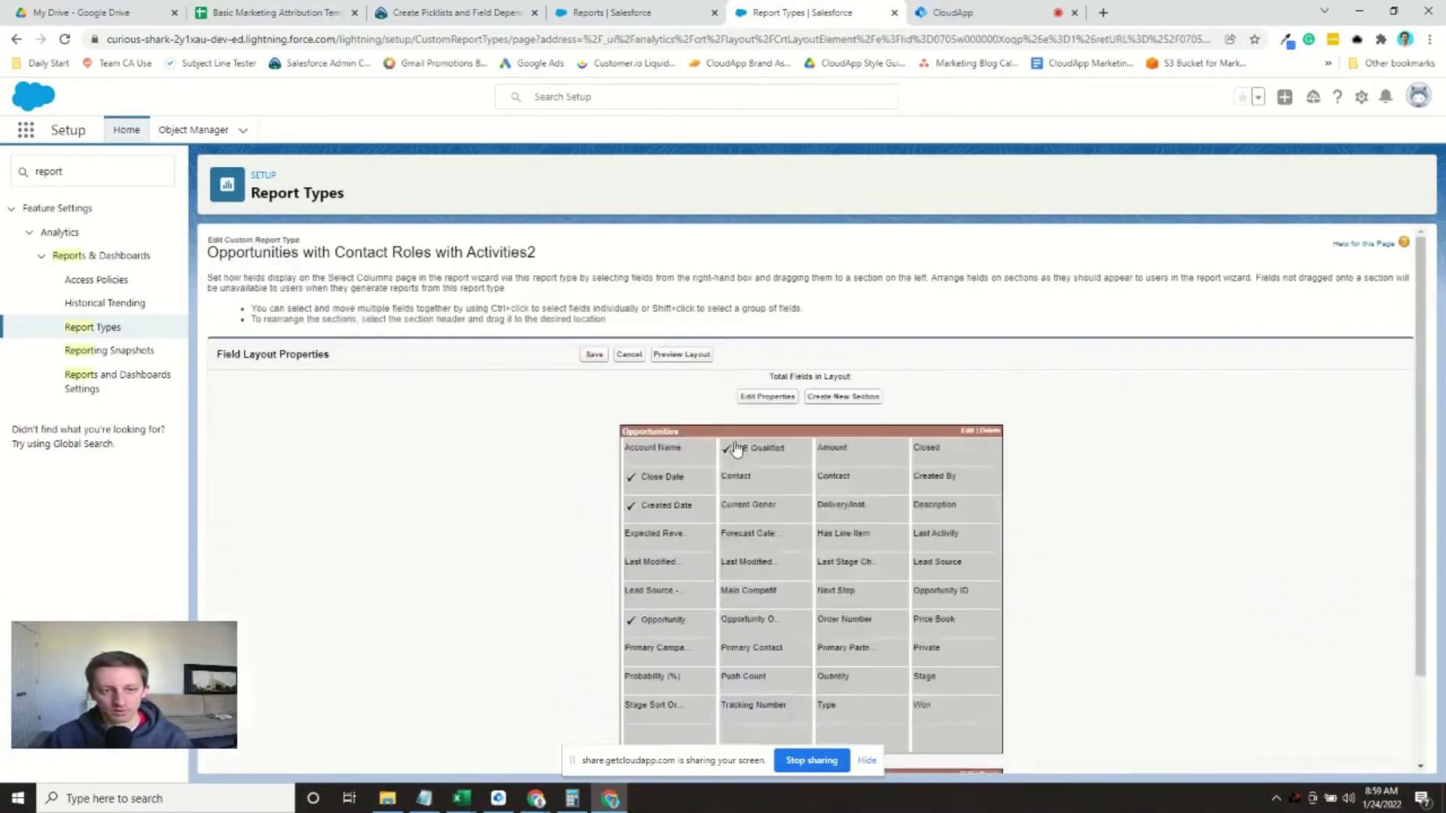
left_click(729, 448)
double_click(728, 447)
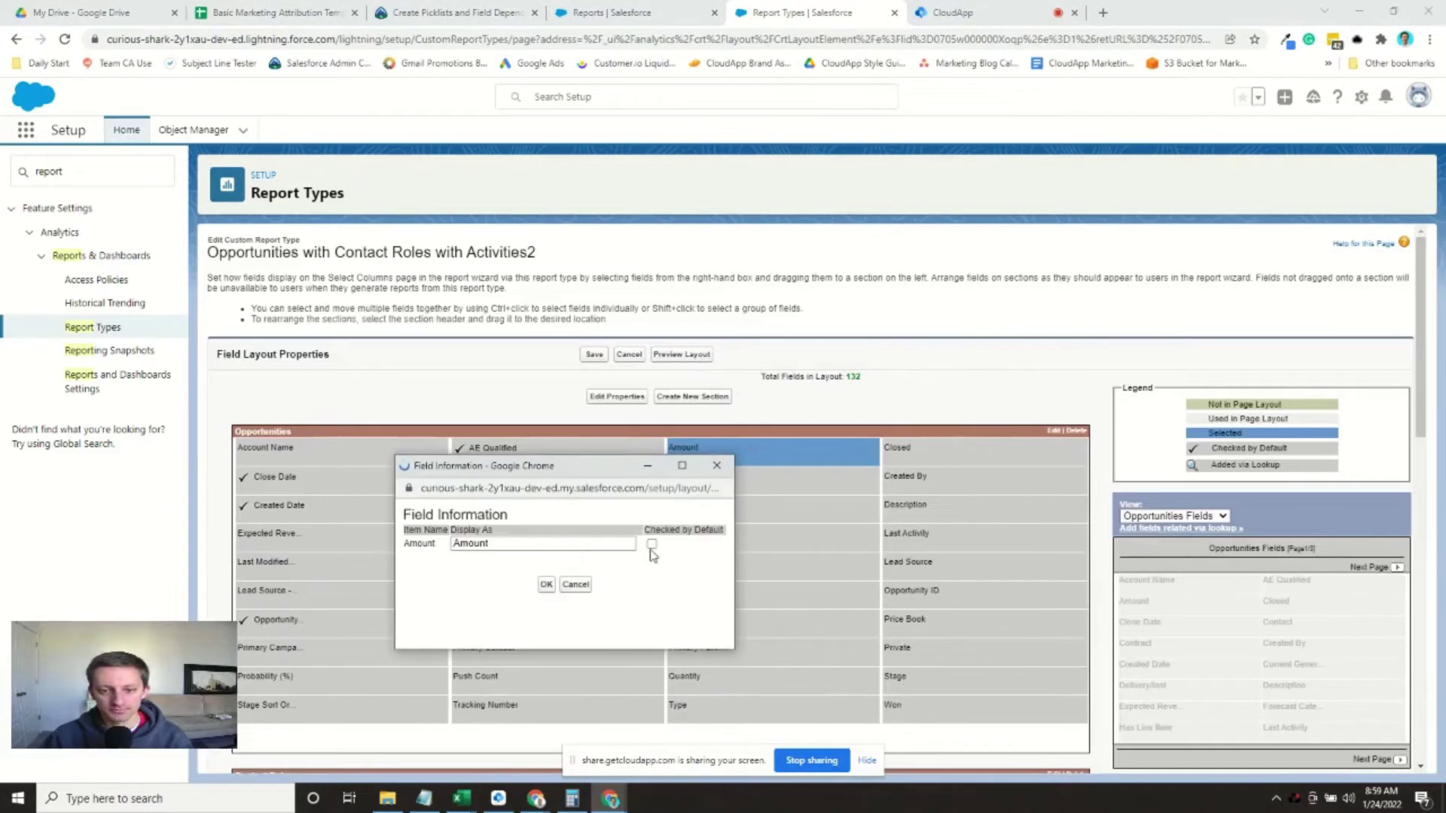
left_click(652, 545)
left_click(546, 584)
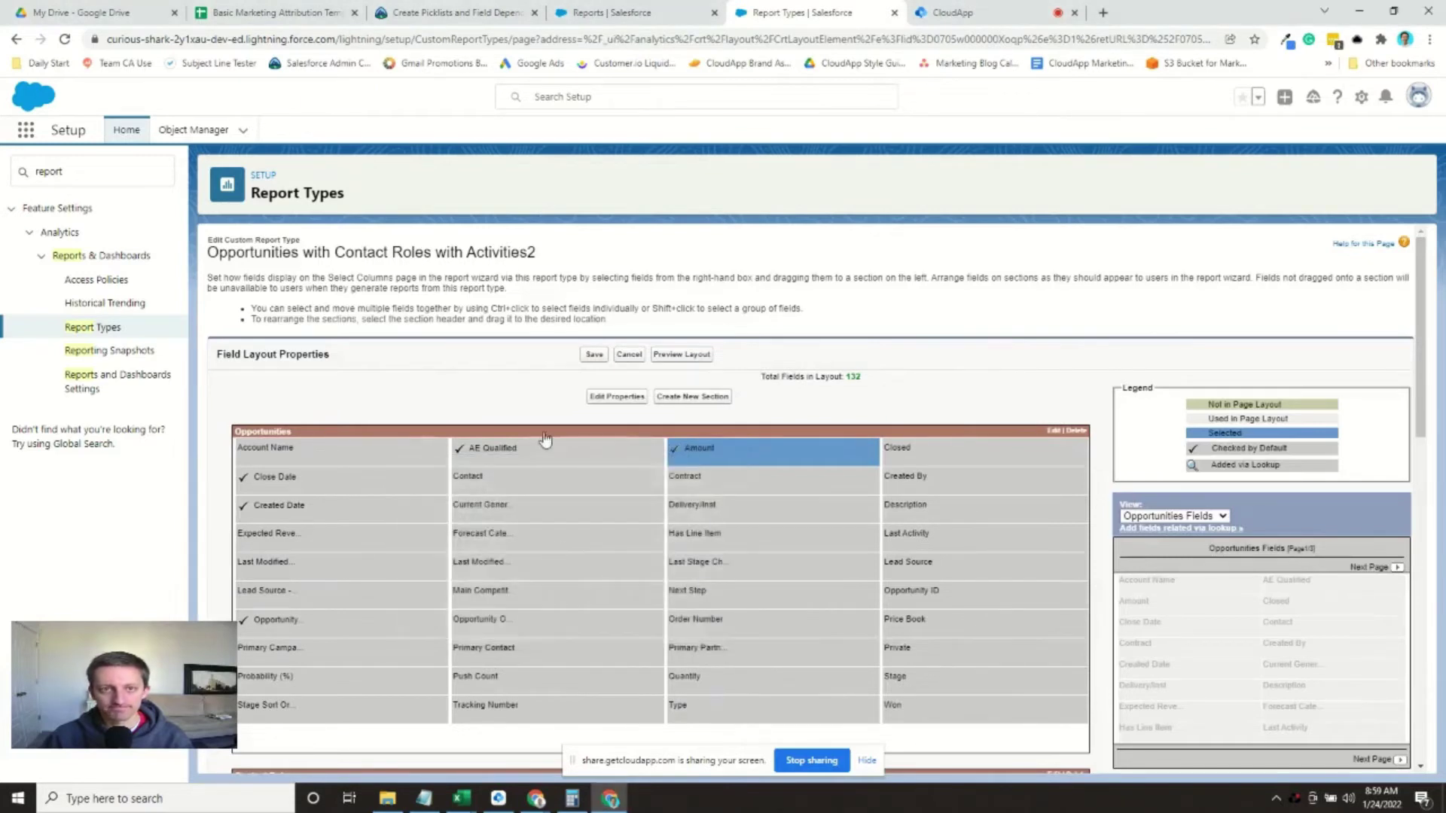
left_click(299, 14)
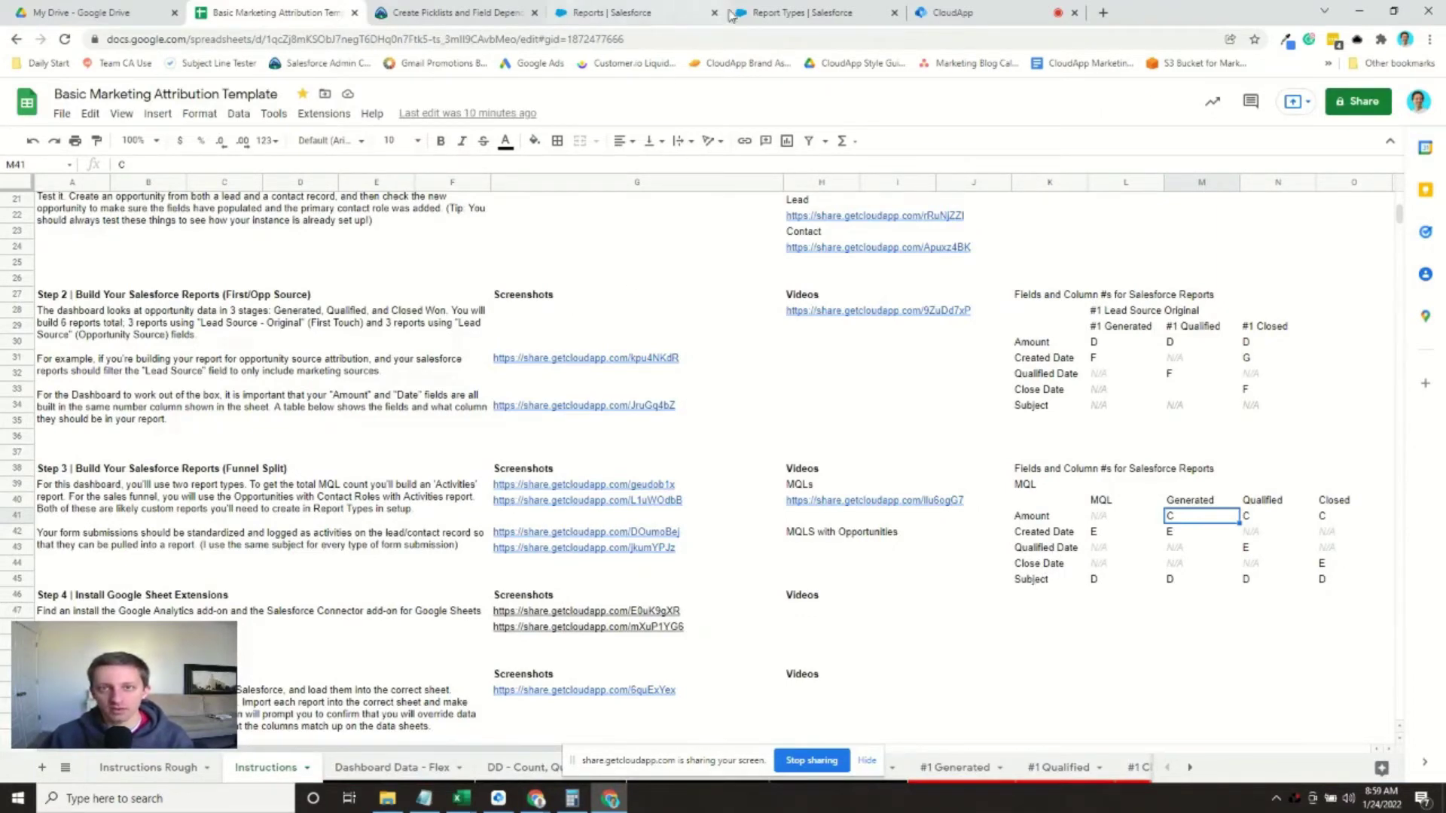
- Save the updated field layout and begin a new report from the Reports tab
left_click(798, 13)
left_click(596, 354)
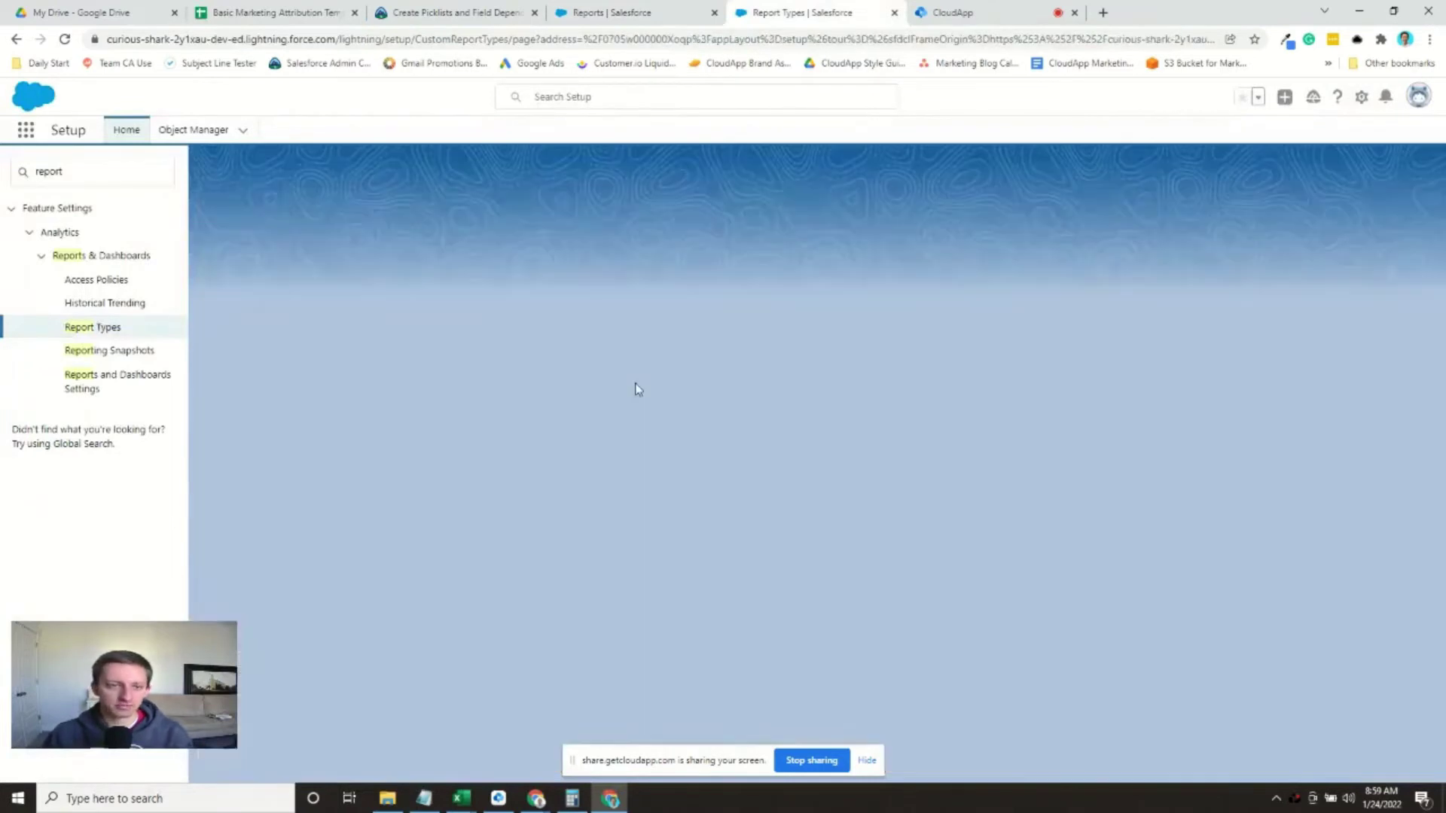
left_click(670, 9)
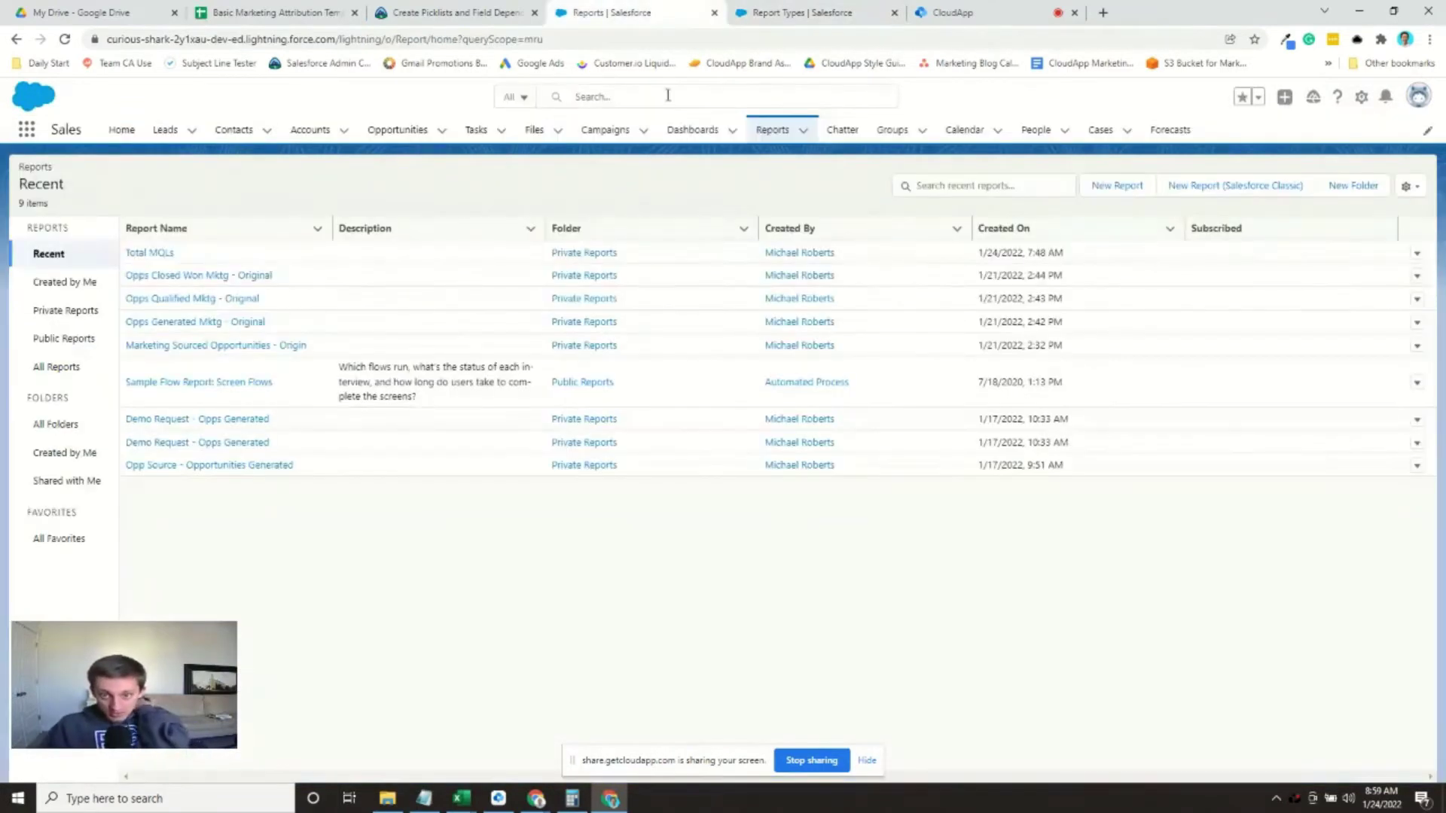
left_click(65, 39)
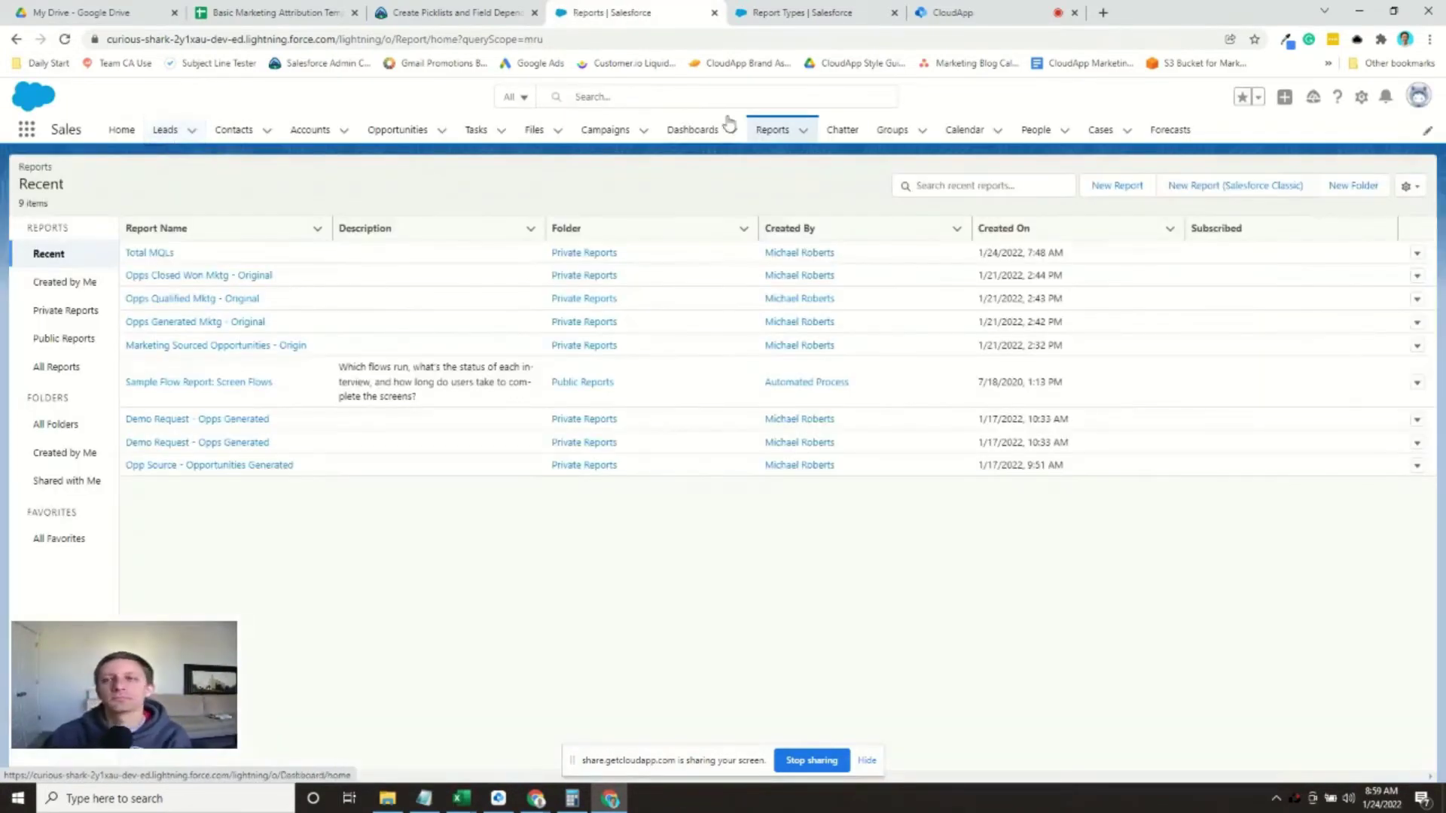
left_click(1116, 184)
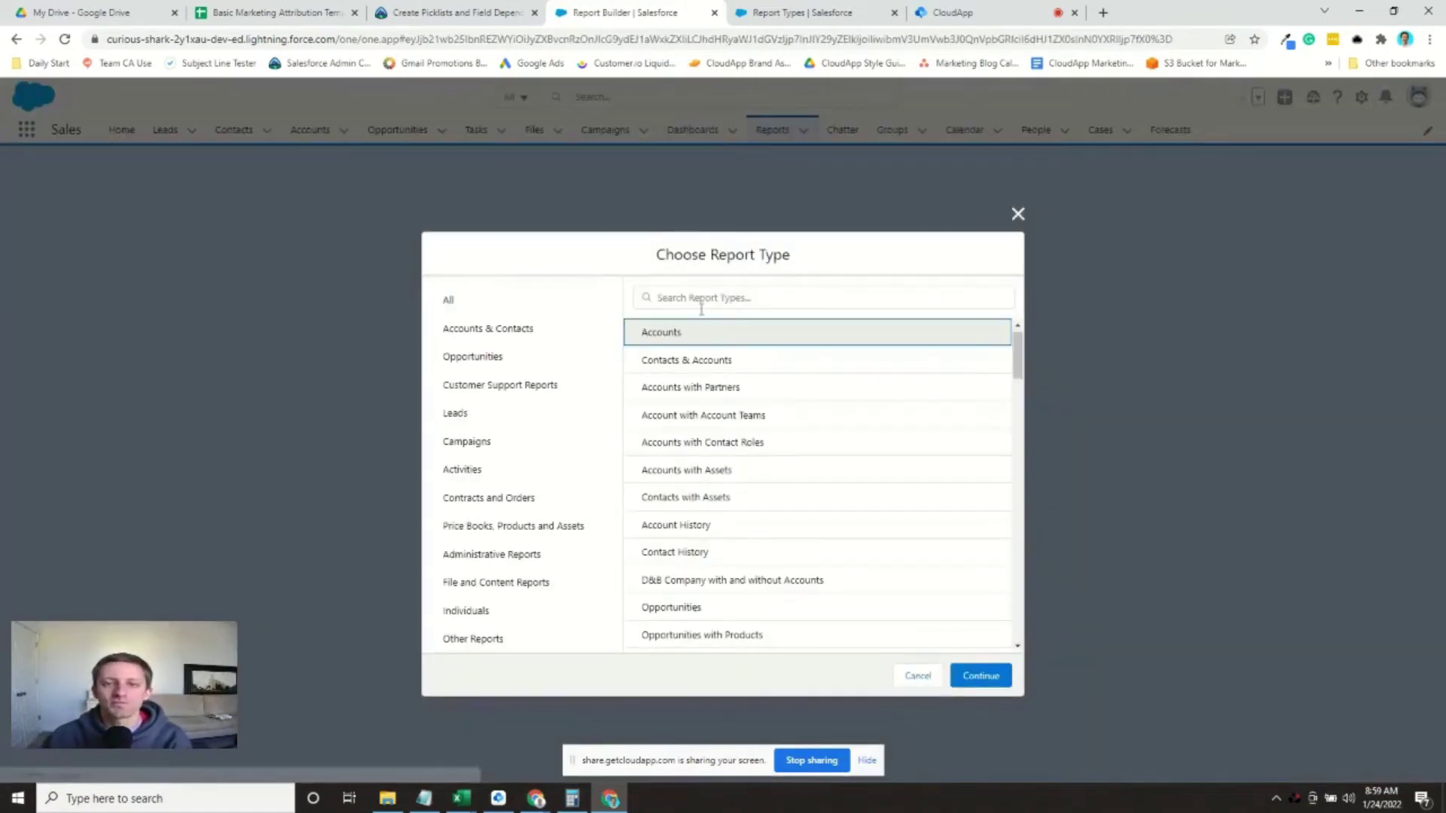
- Search 'oppor' and base the report on Opportunities with Contact Roles with Activities2
left_click(713, 300)
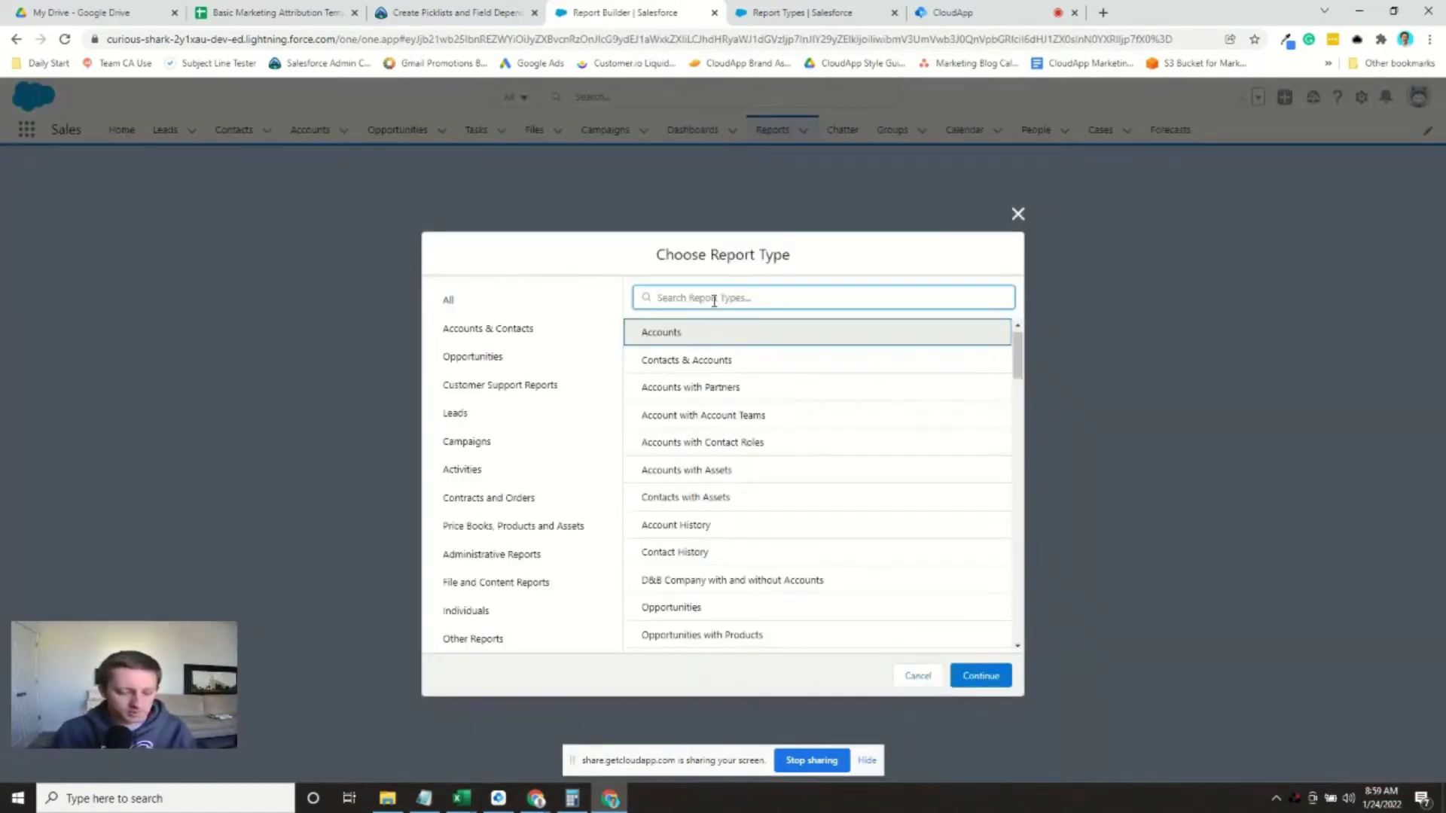
type("opportu")
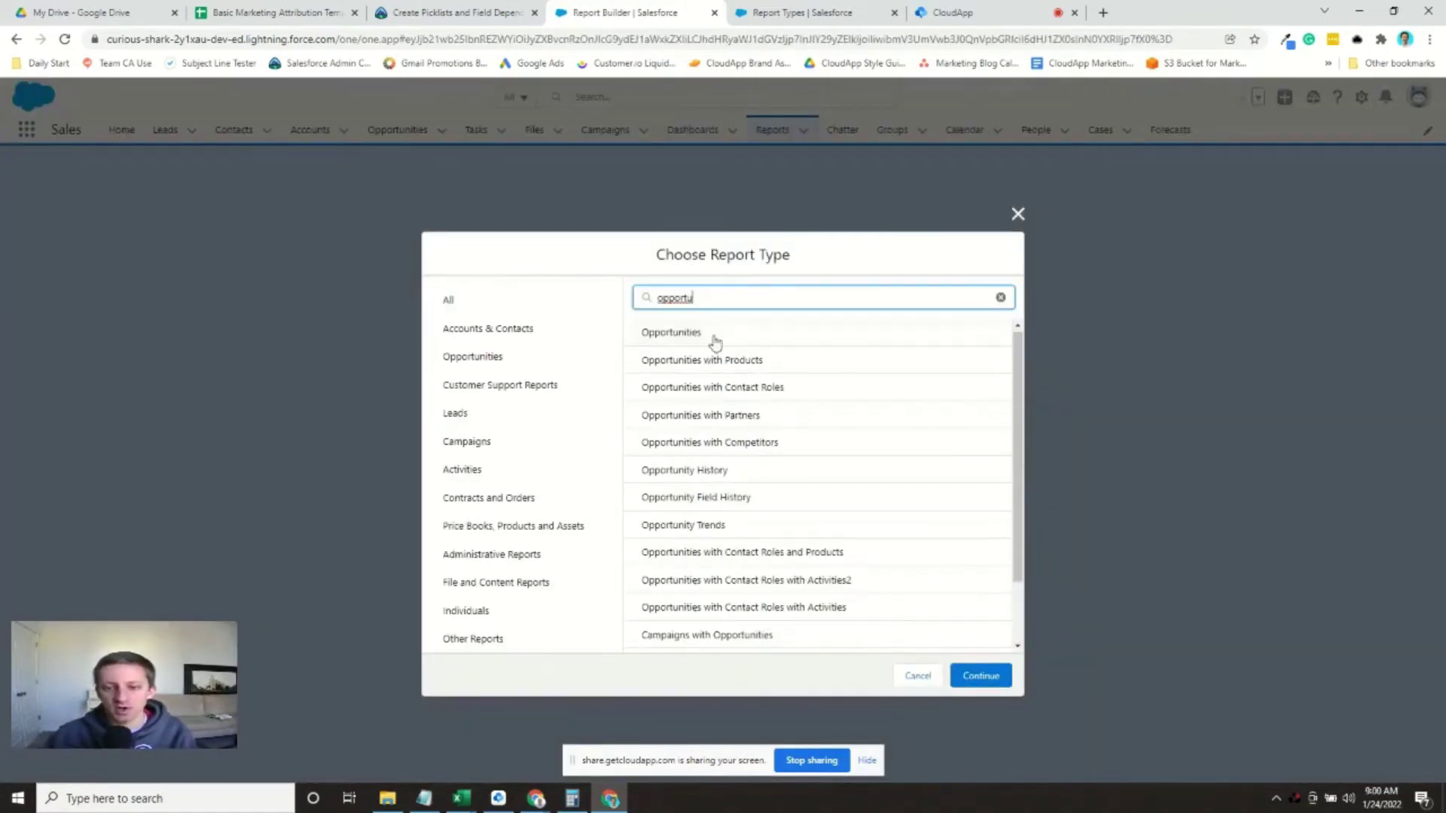
left_click(821, 581)
scroll(838, 586, "down", 1)
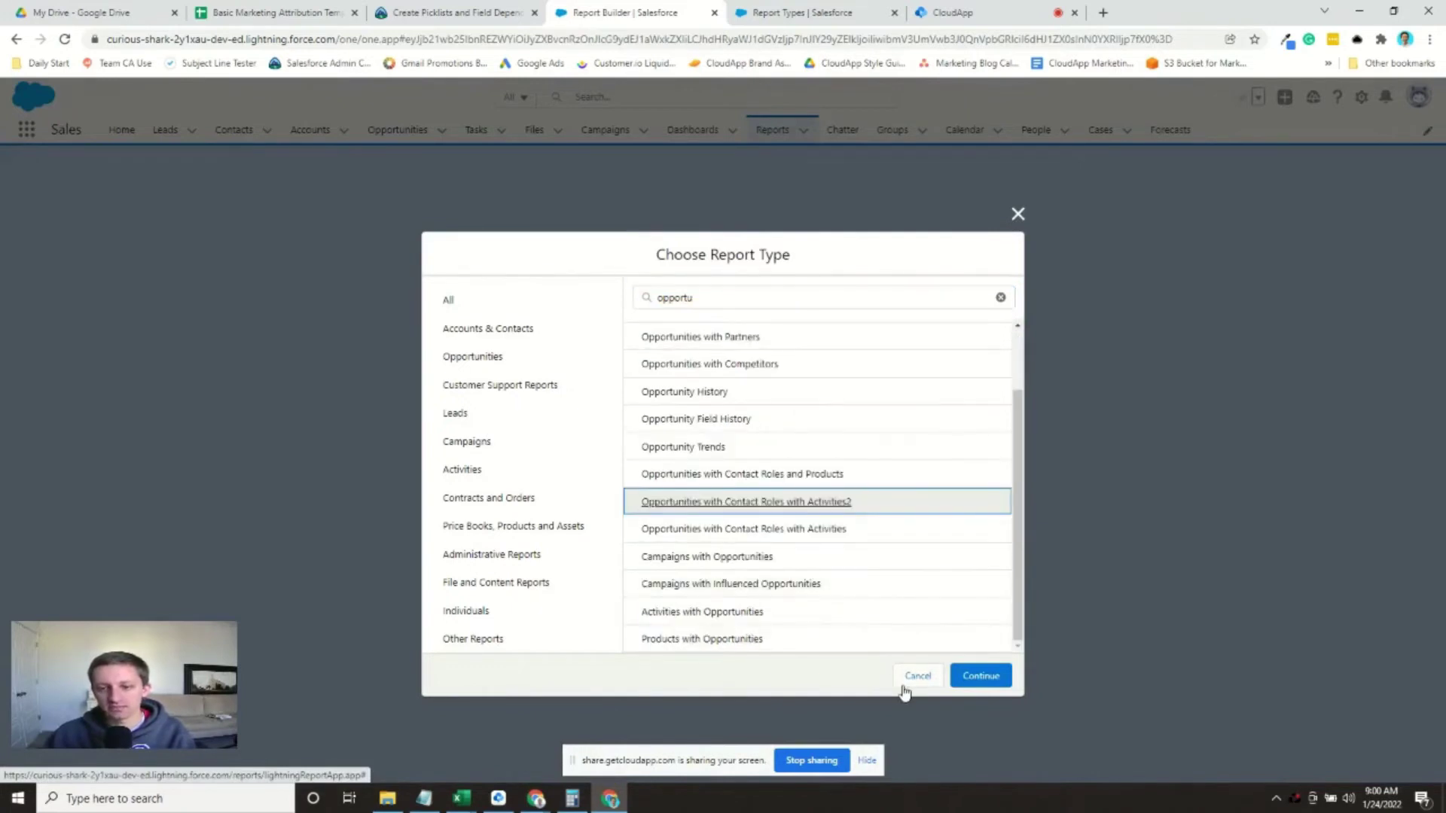
left_click(971, 690)
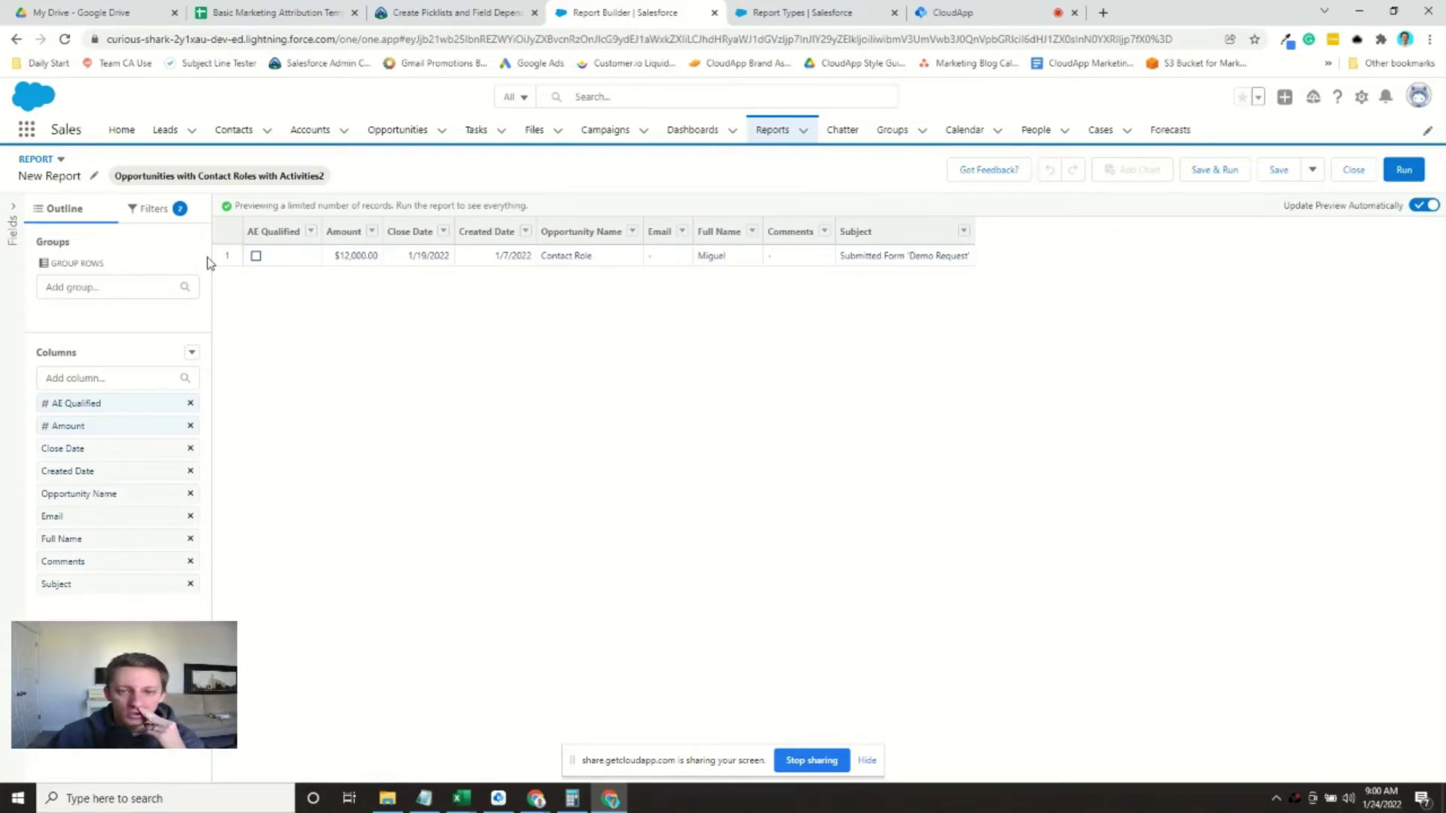
- Check the Generated column letters in the attribution sheet's Step 3 mapping
left_click(283, 19)
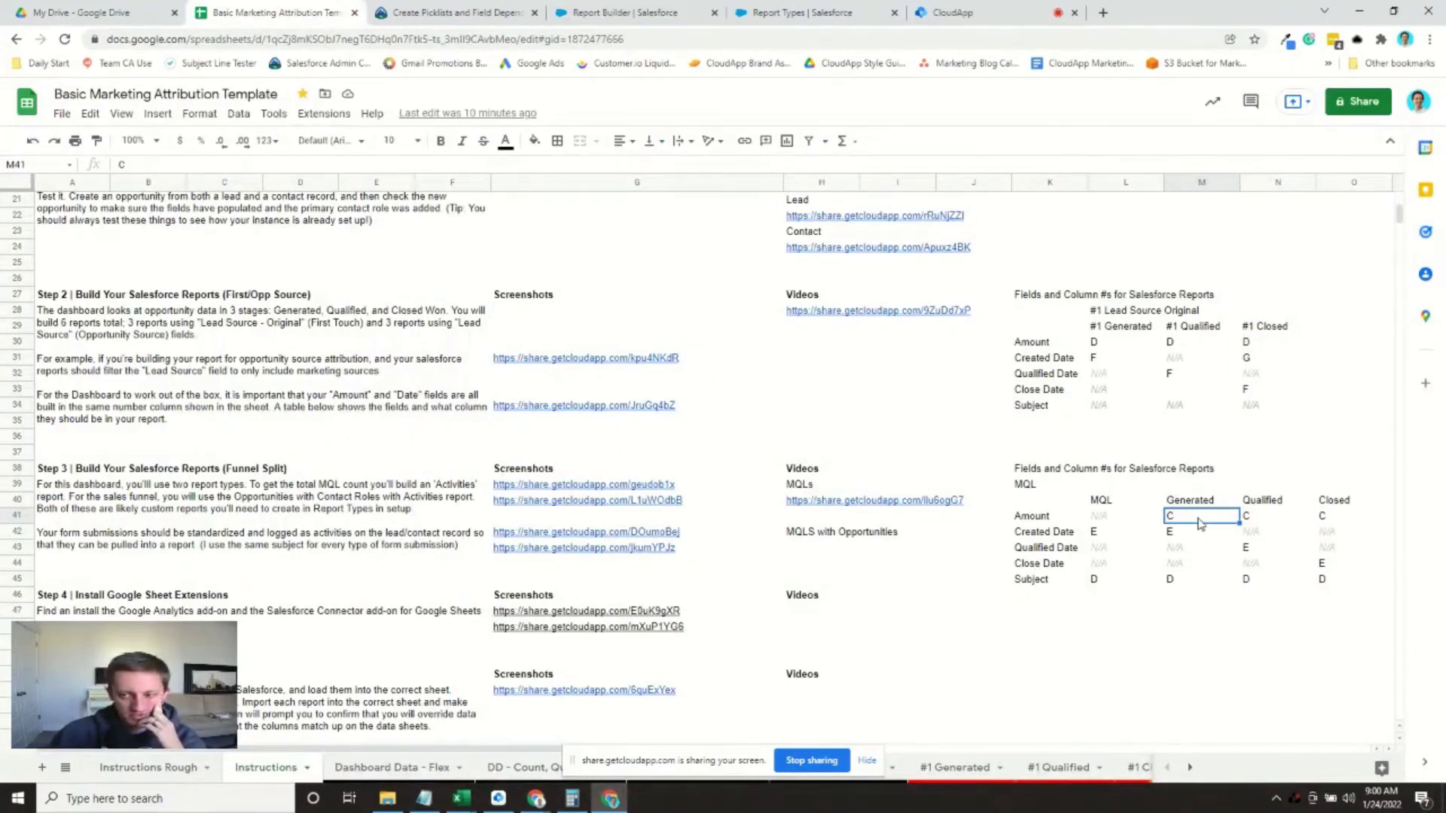
- Move Amount below Close Date and Created Date below Opportunity Name, checking the sheet's column order
left_click(643, 10)
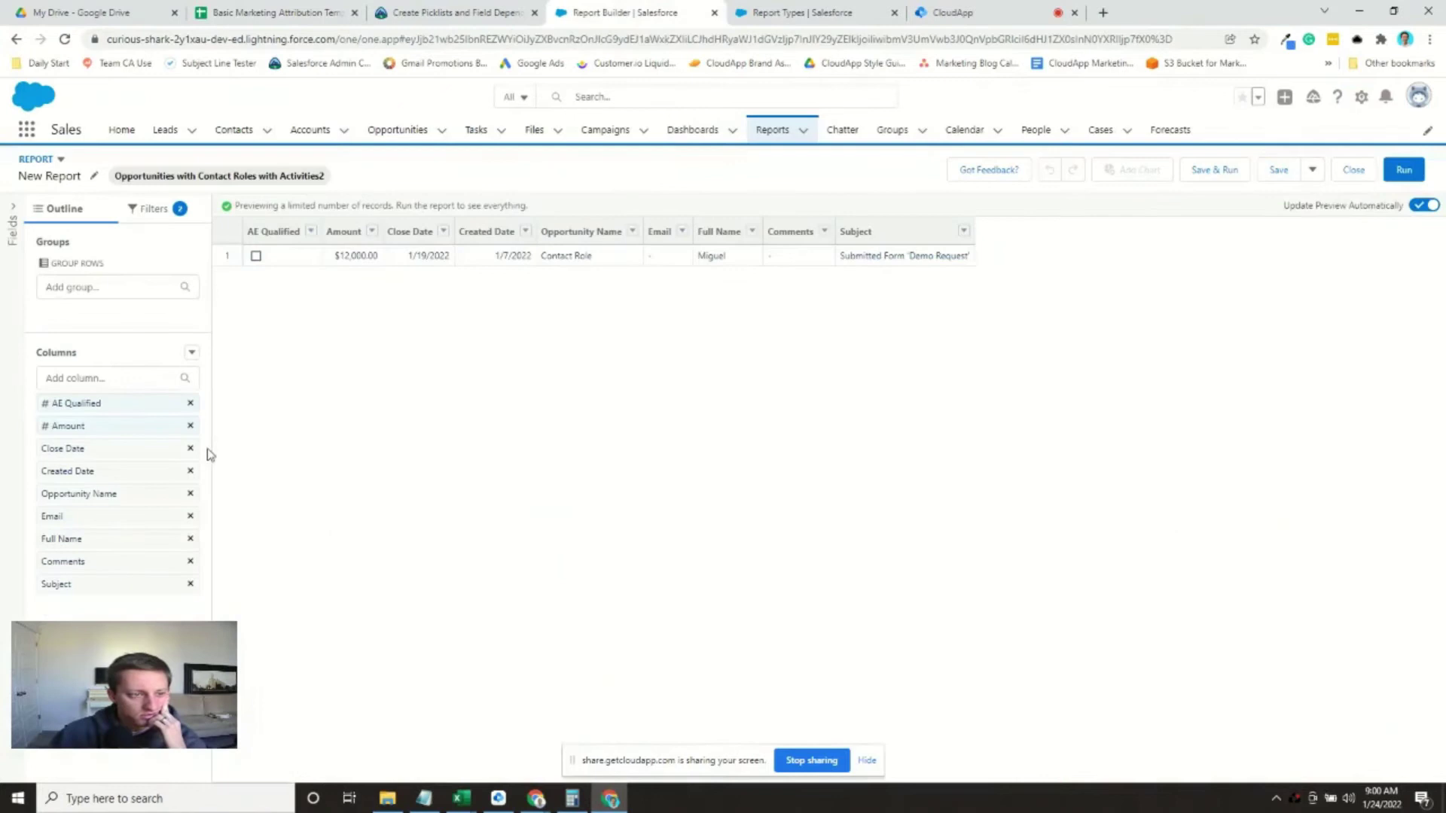
left_click_drag(141, 428, 65, 429)
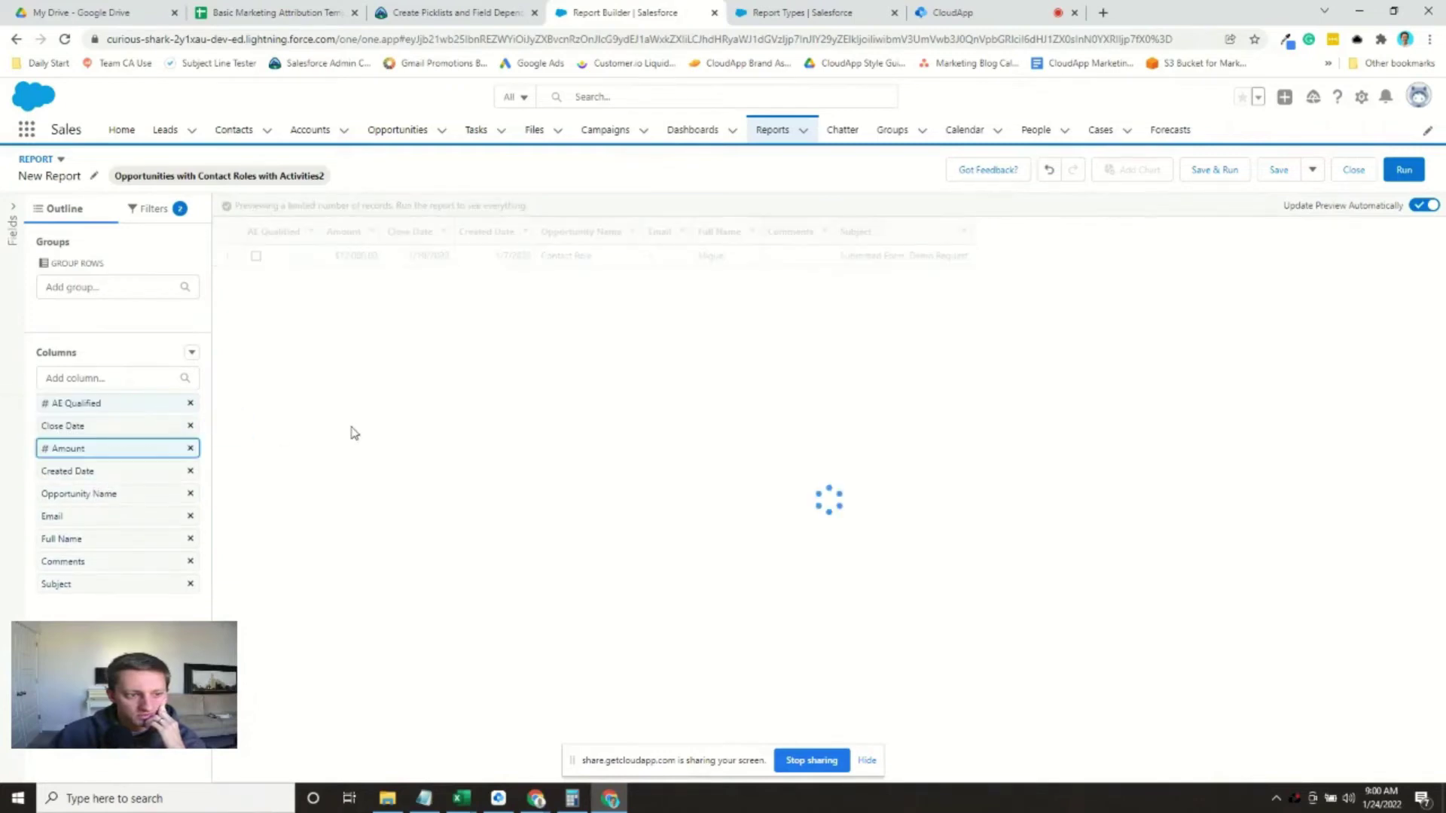
left_click(295, 12)
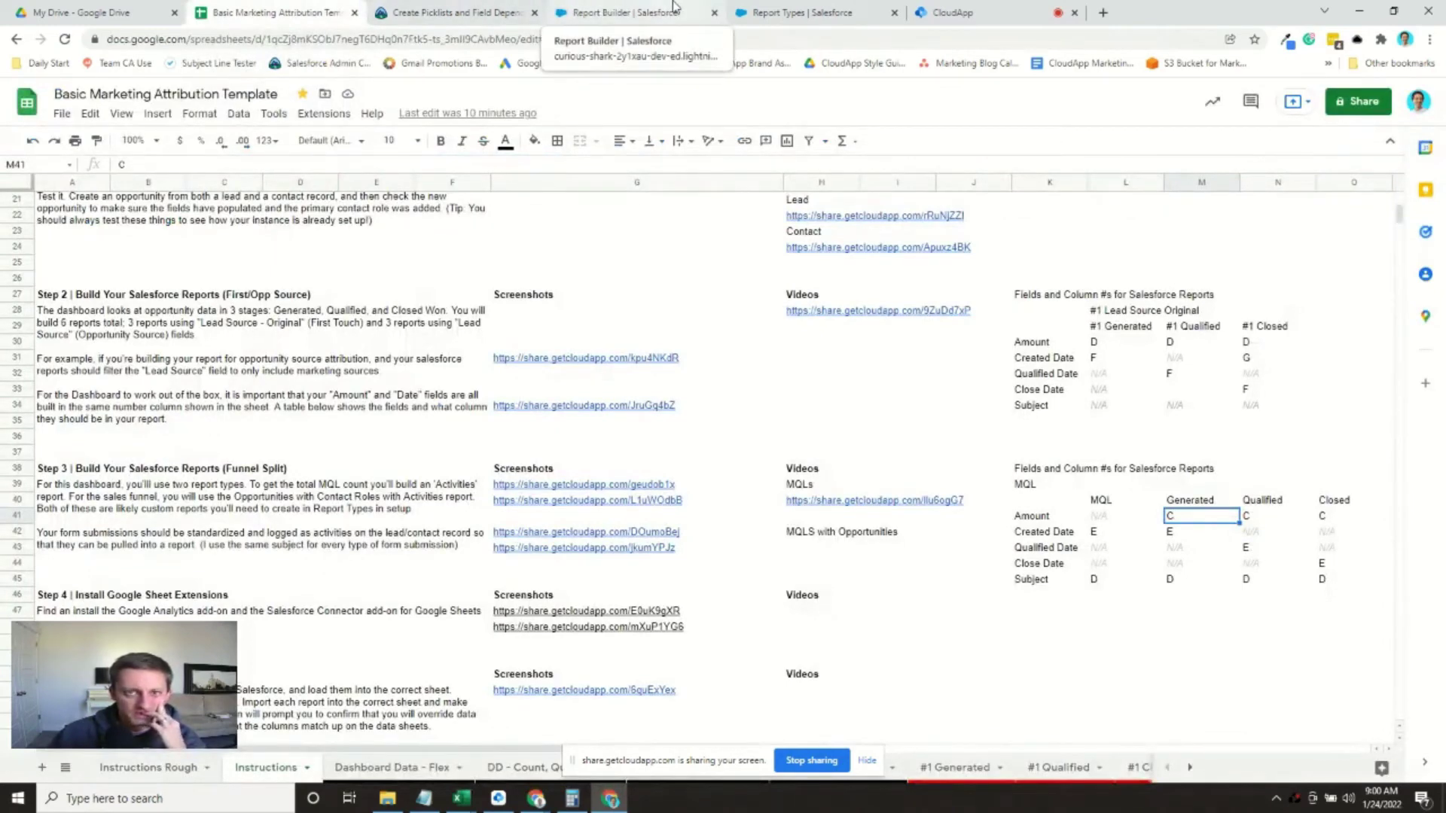
left_click(652, 13)
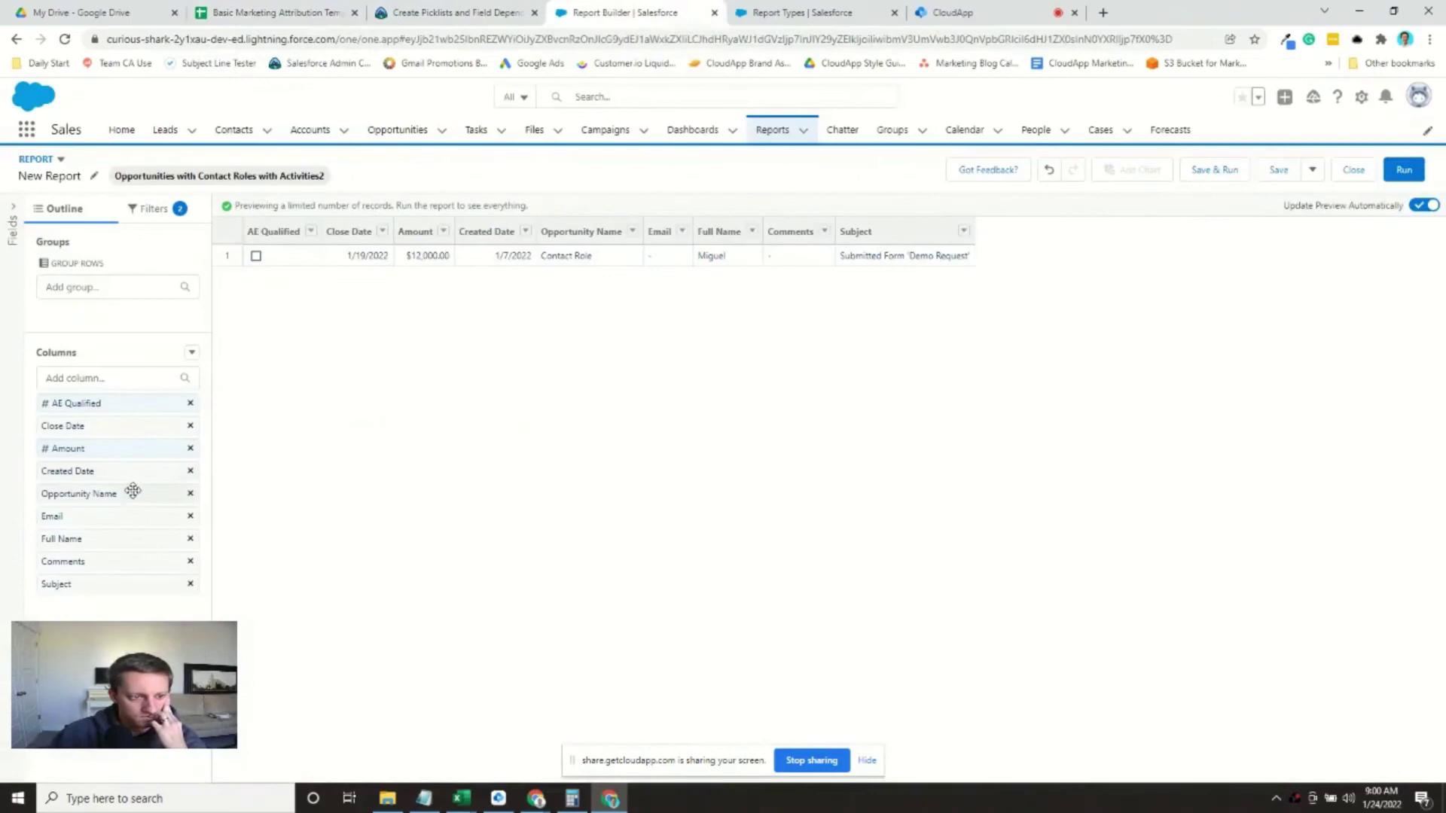
mouse_move(133, 480)
left_mouse_down()
mouse_move(128, 503)
mouse_move(129, 491)
left_mouse_up()
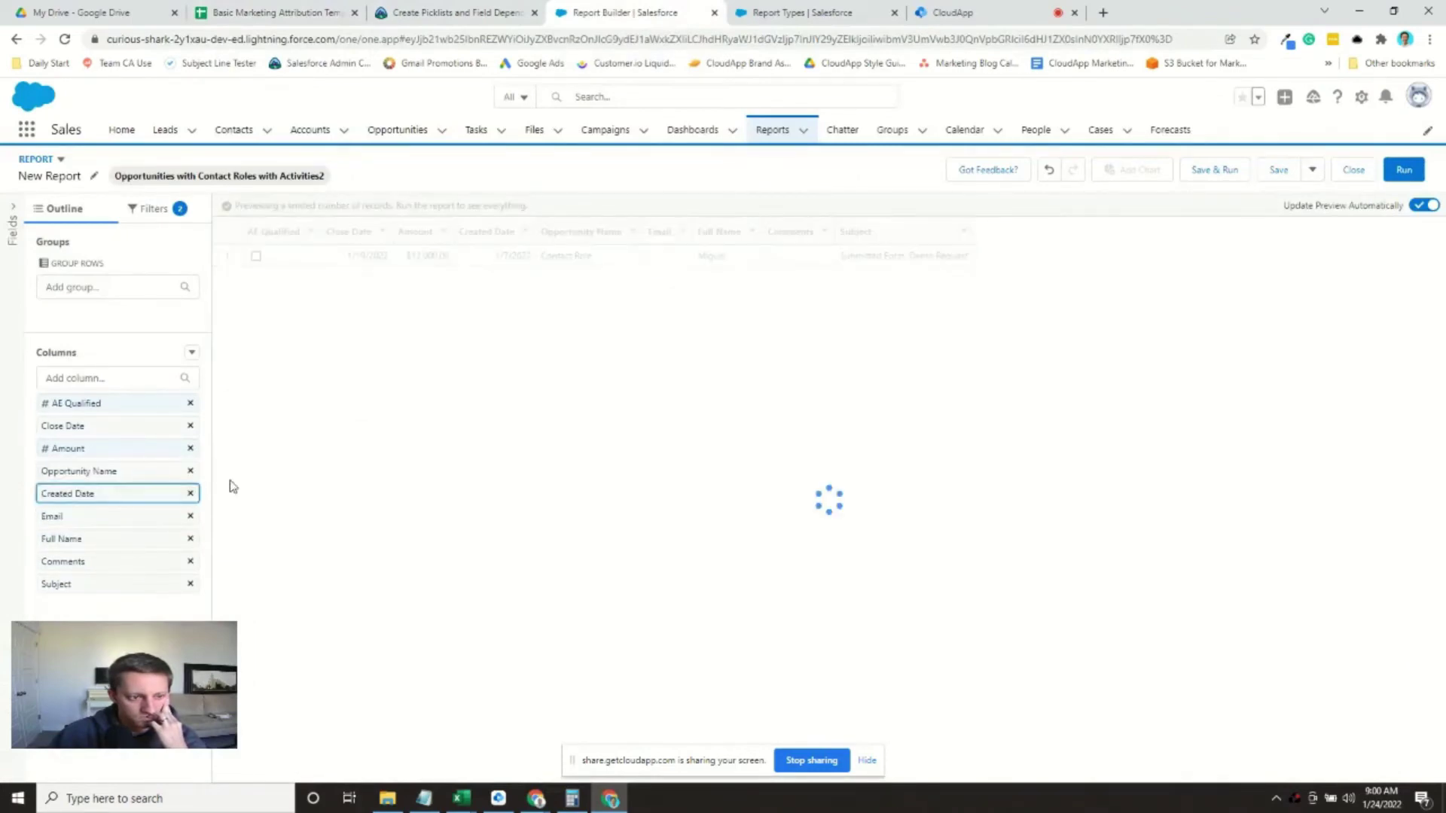
- Move the Subject column up so it sits right after Amount
left_click(305, 6)
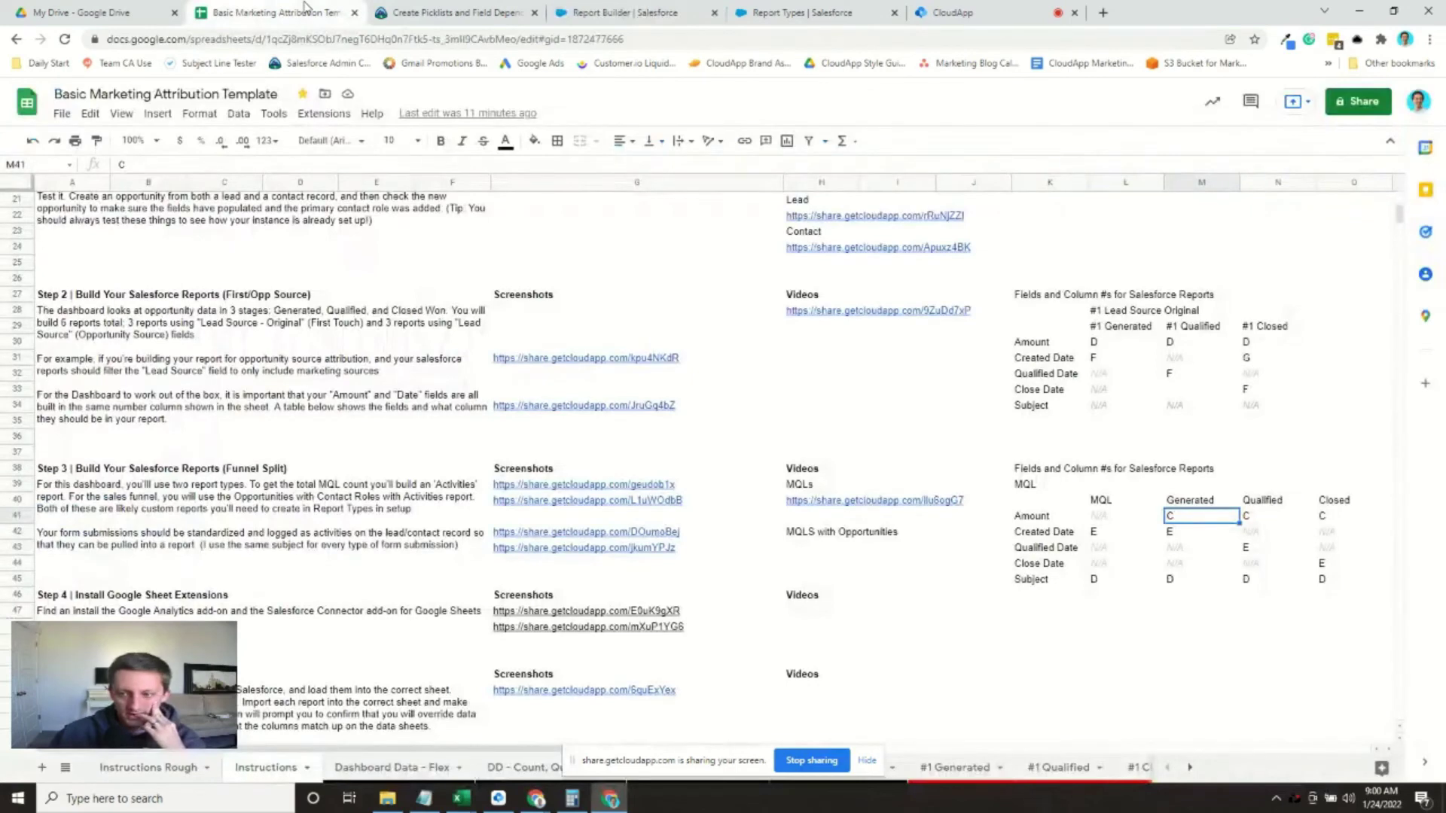
left_click(629, 12)
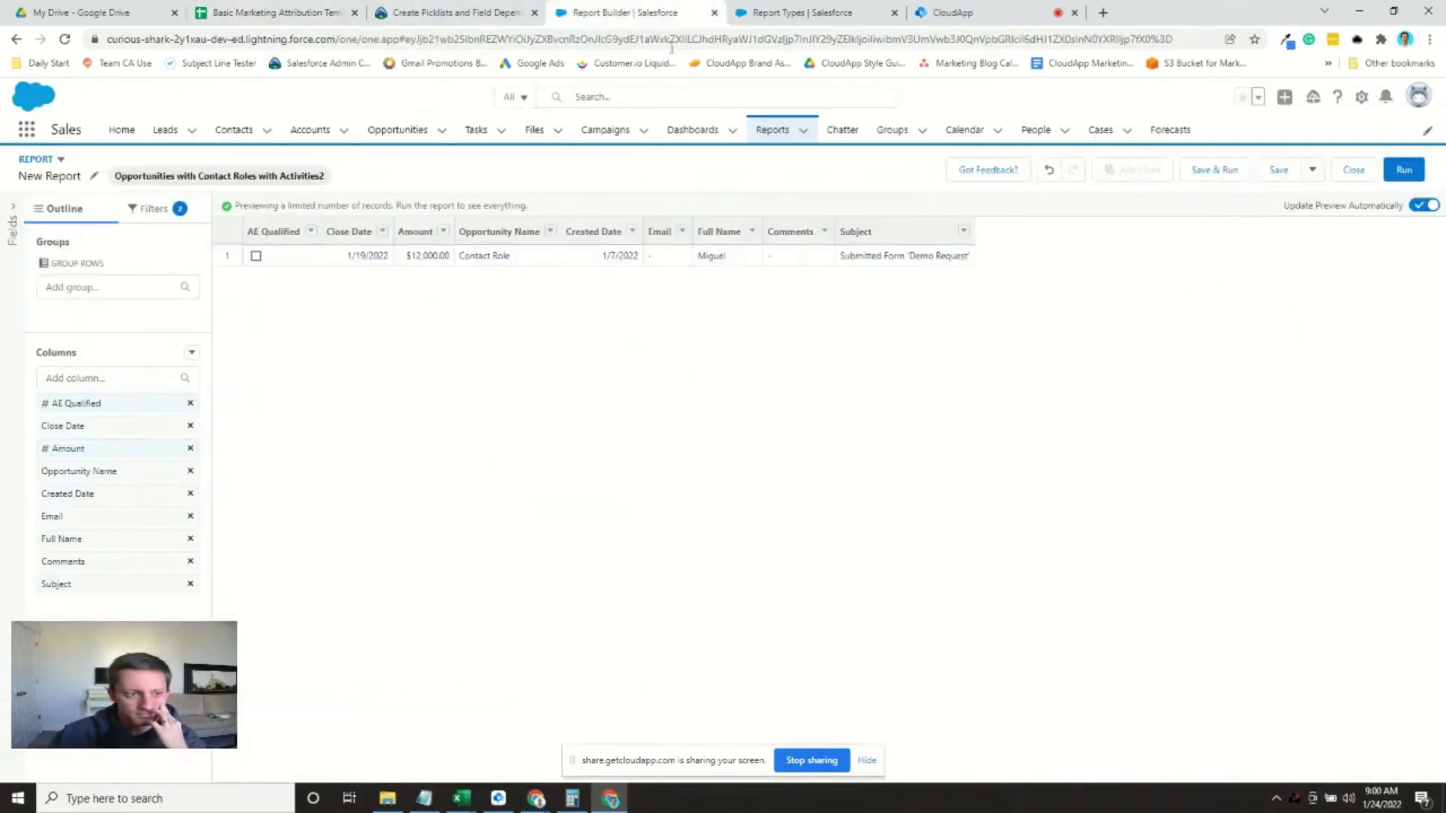
left_click_drag(119, 581, 143, 468)
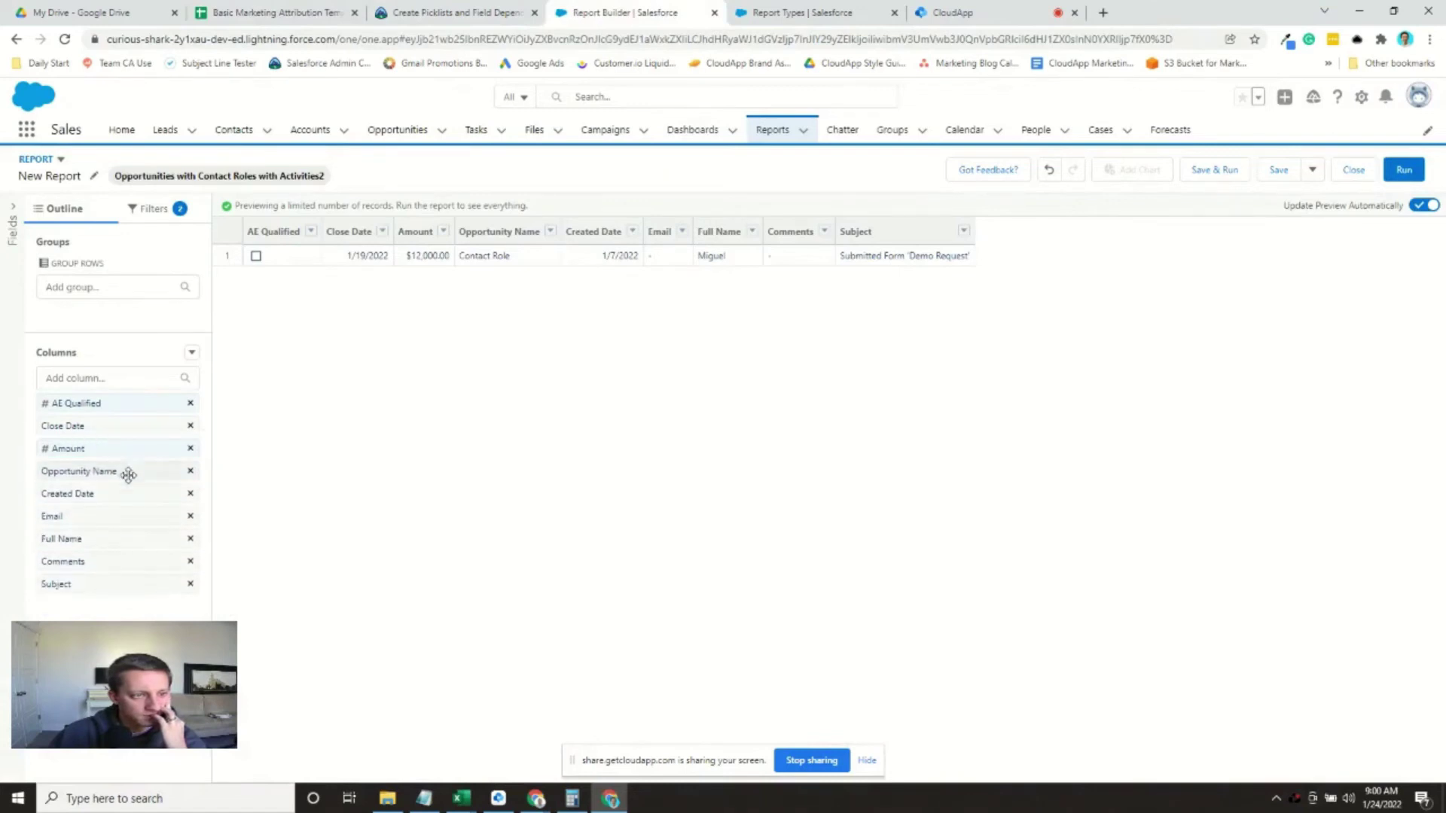
left_click_drag(97, 587, 87, 492)
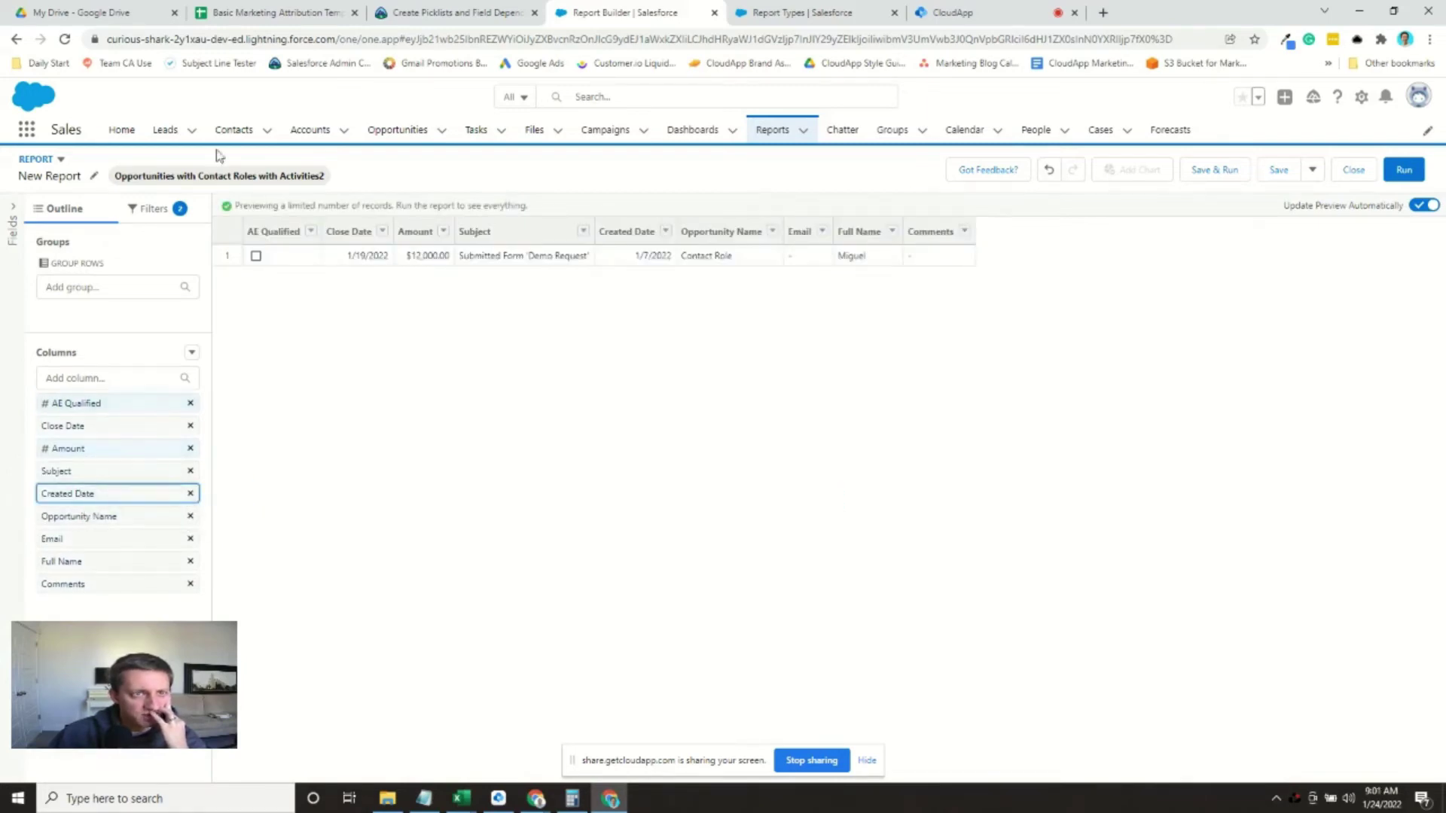
key("ctrl+2")
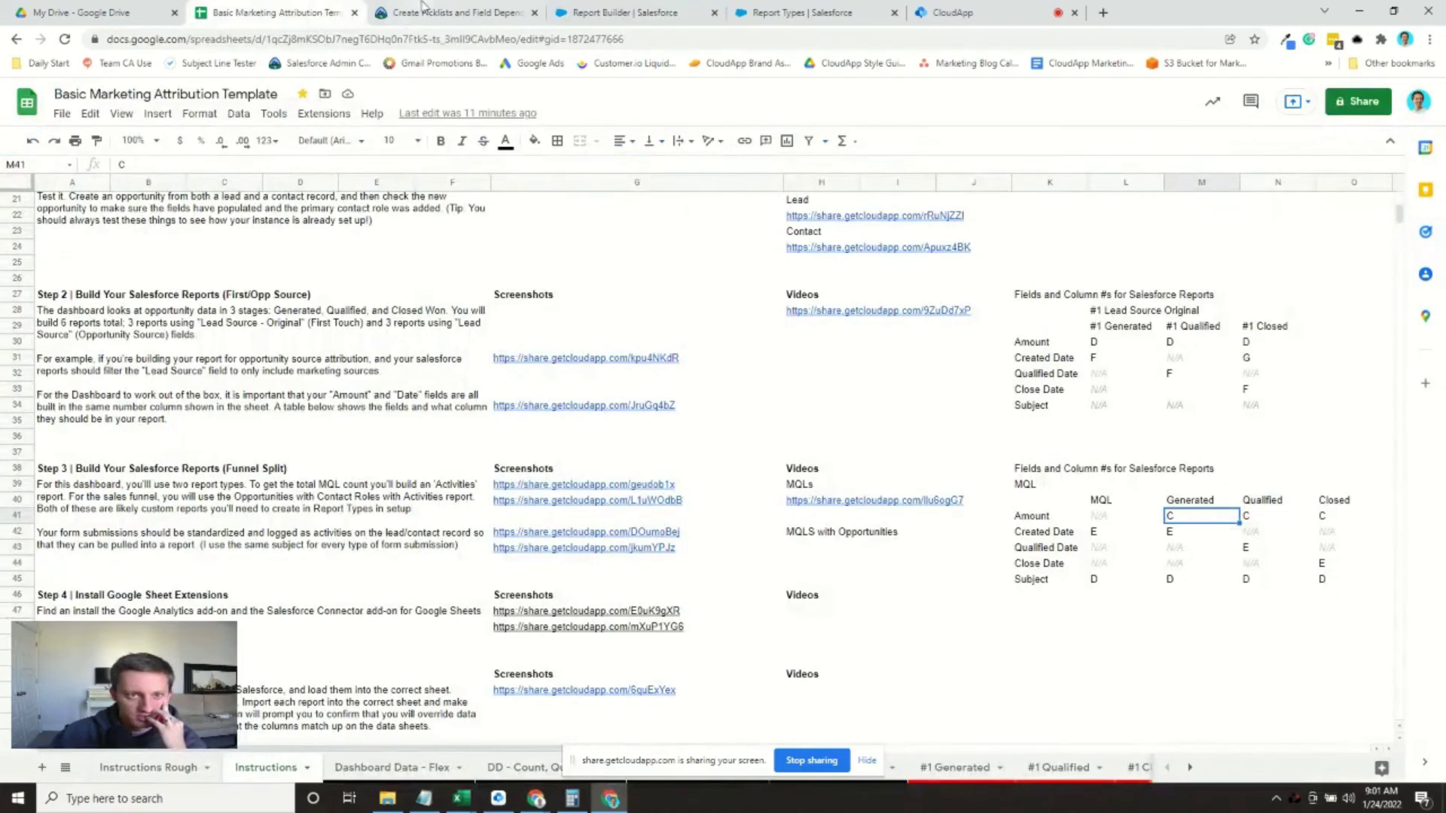
left_click(567, 10)
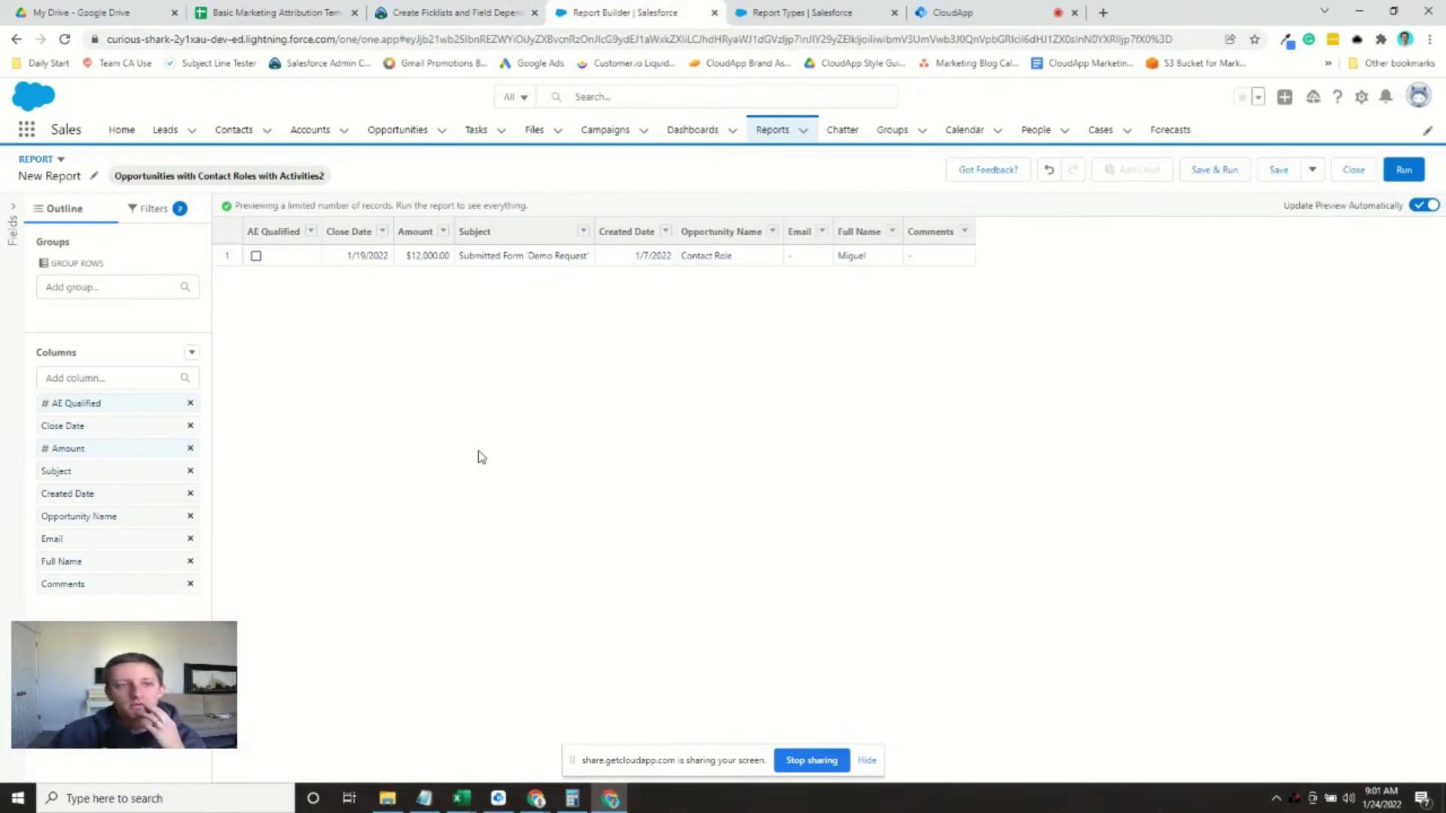
- Rename the report to 'Opps Generated from MQLS'
left_click(94, 176)
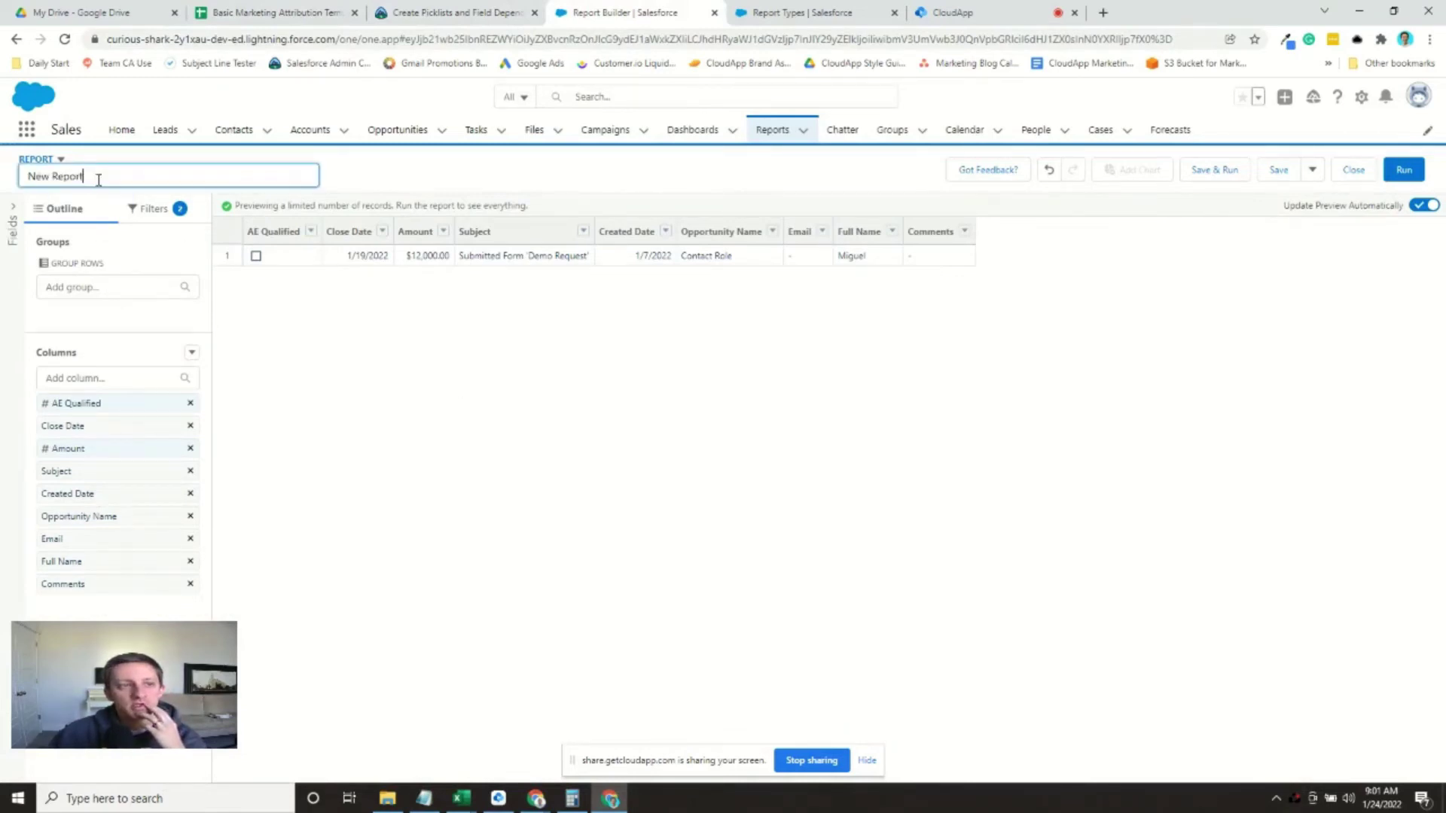
key("ctrl+a")
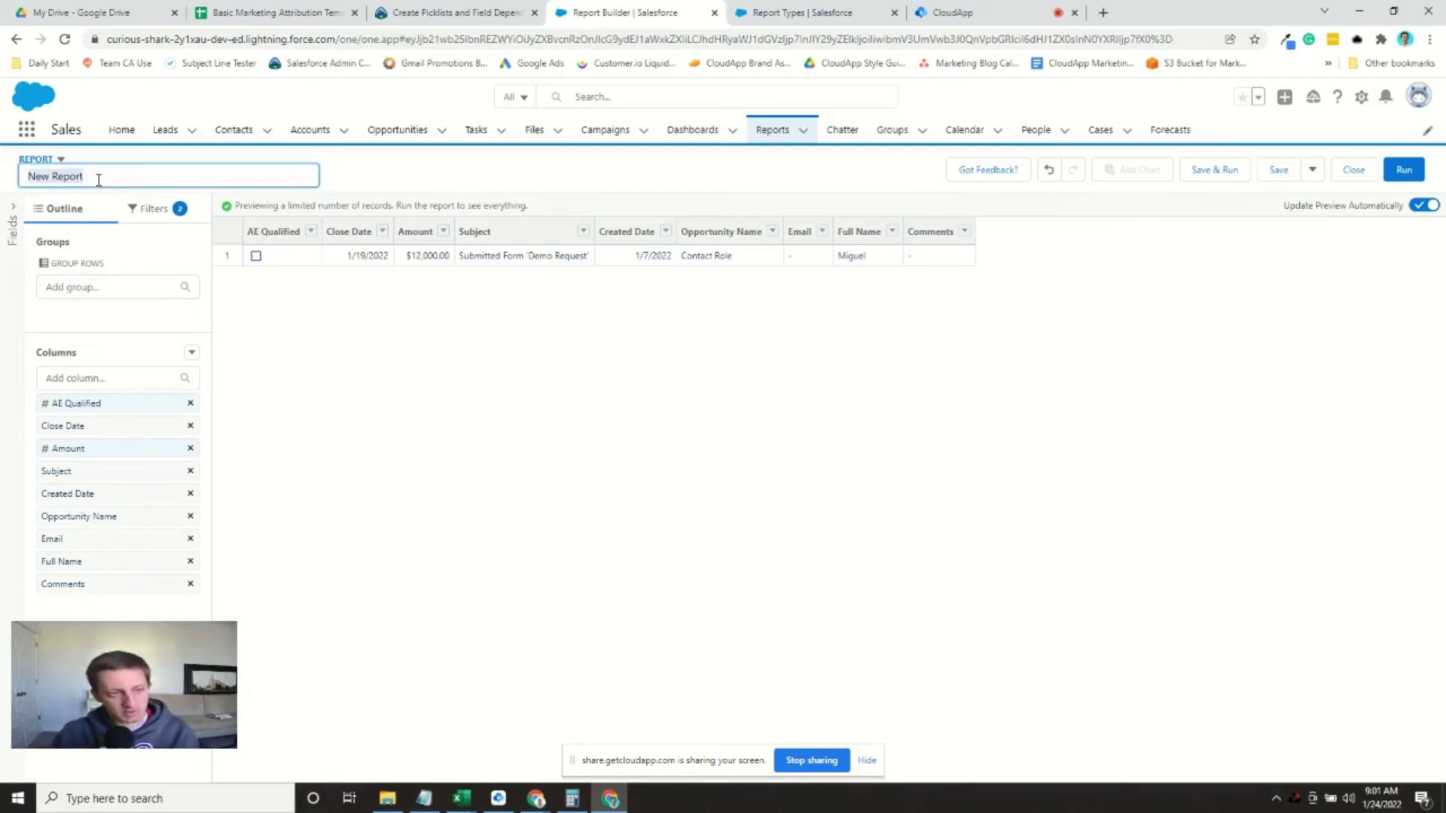
type("Opps Generated from MQ")
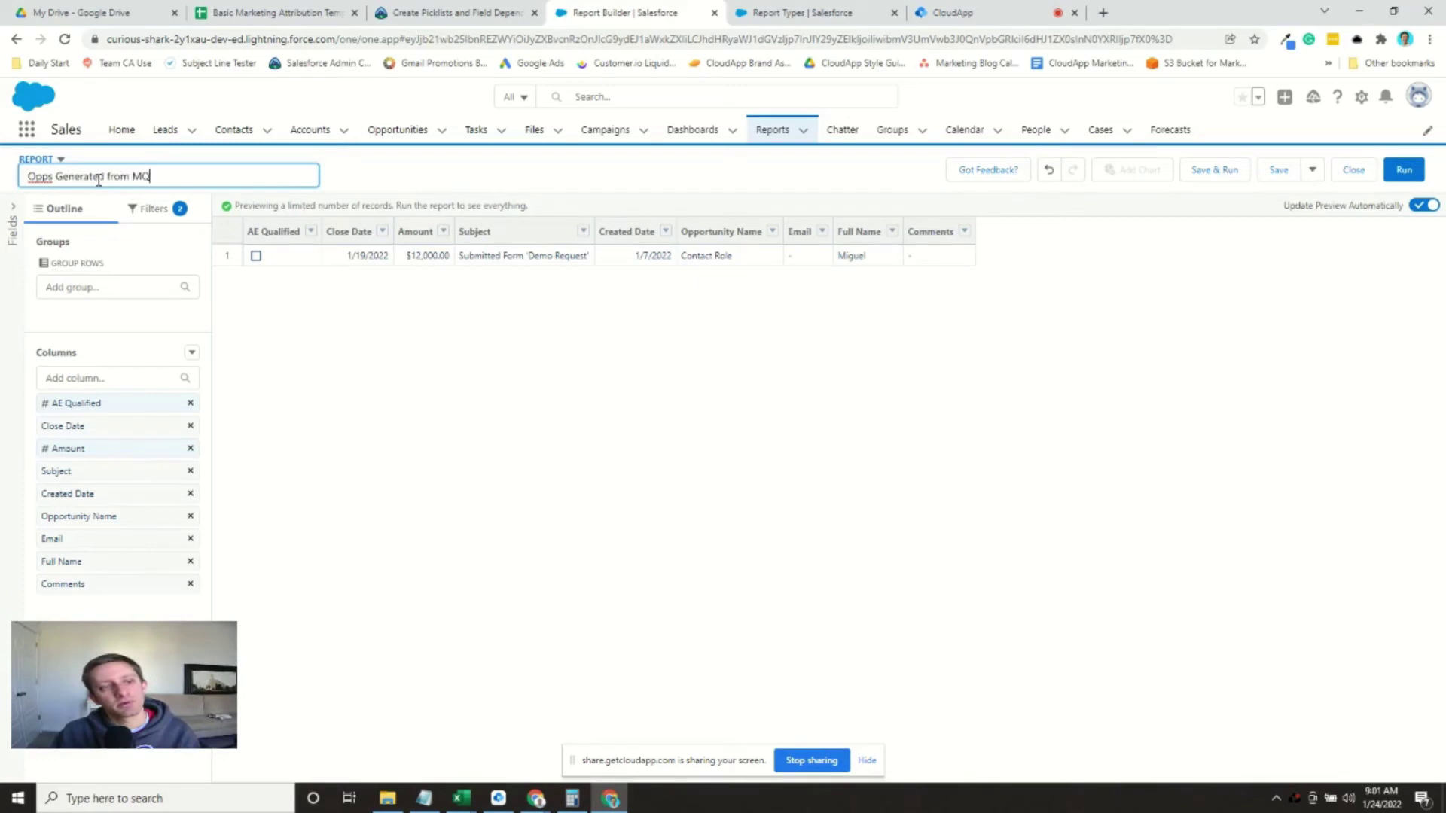
type("LS")
left_click(424, 382)
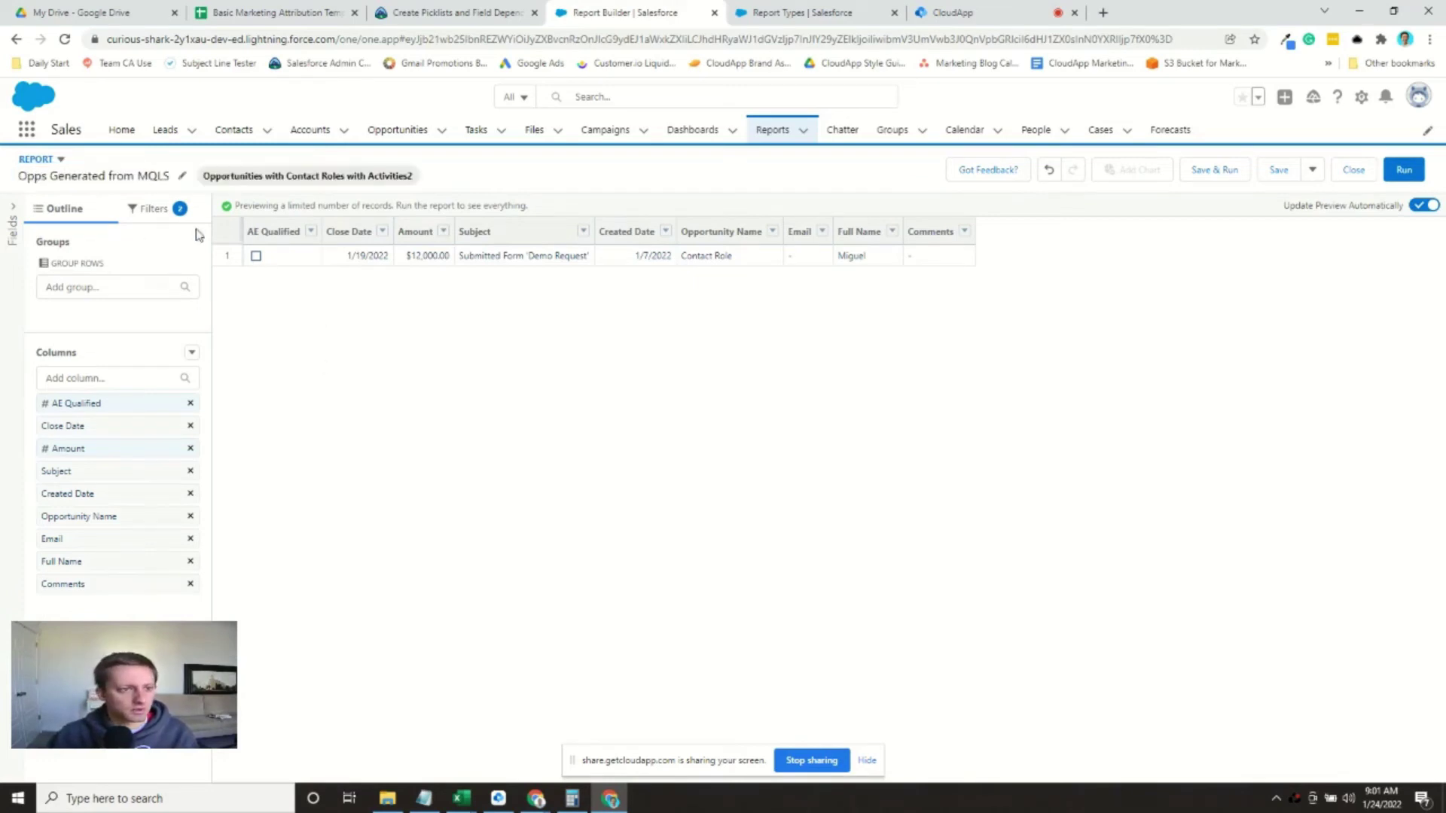
- Change the Close Date filter to Created Date with range Current and Previous FY
left_click(156, 209)
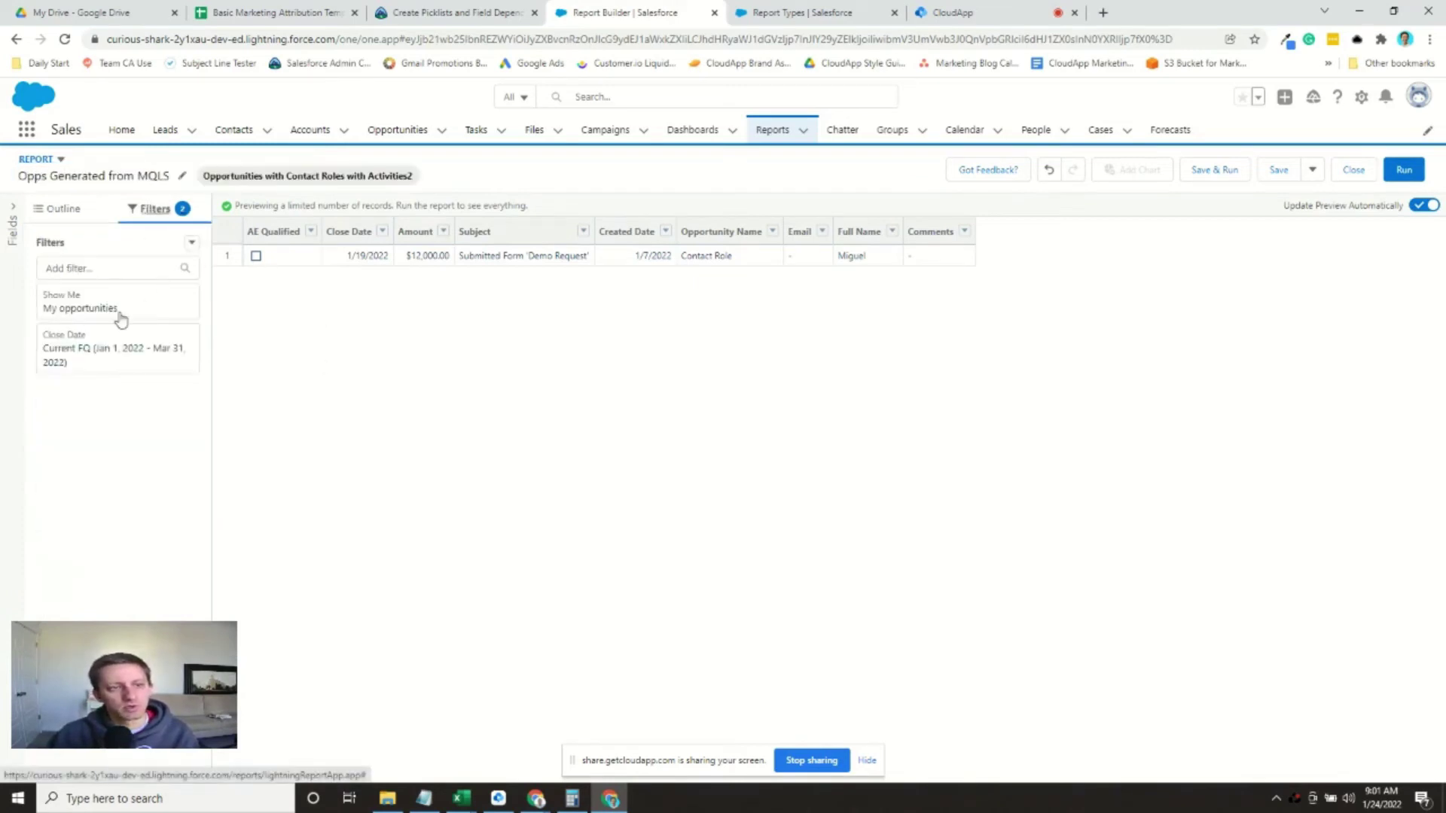
left_click(119, 349)
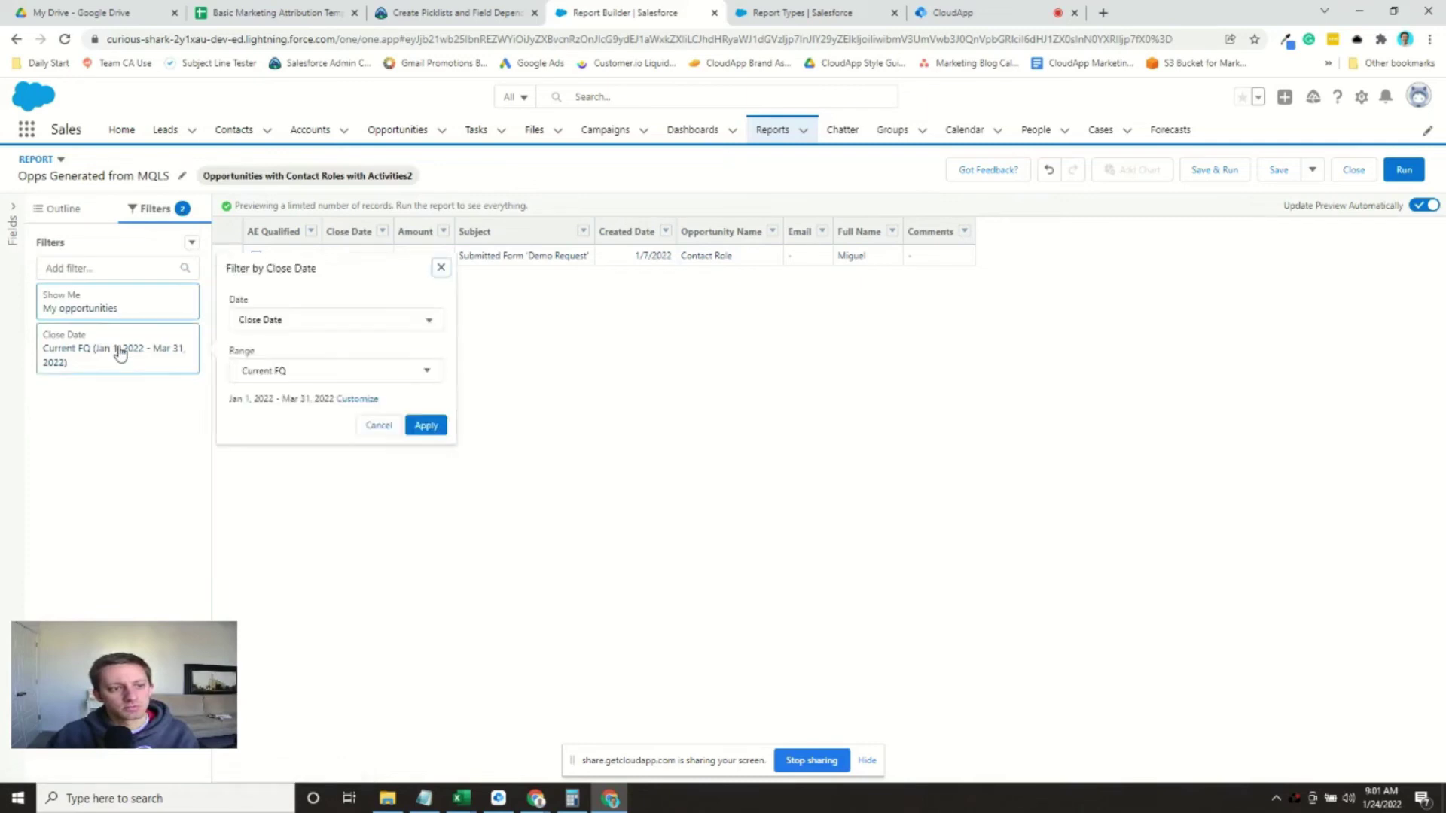
left_click(378, 319)
left_click(365, 396)
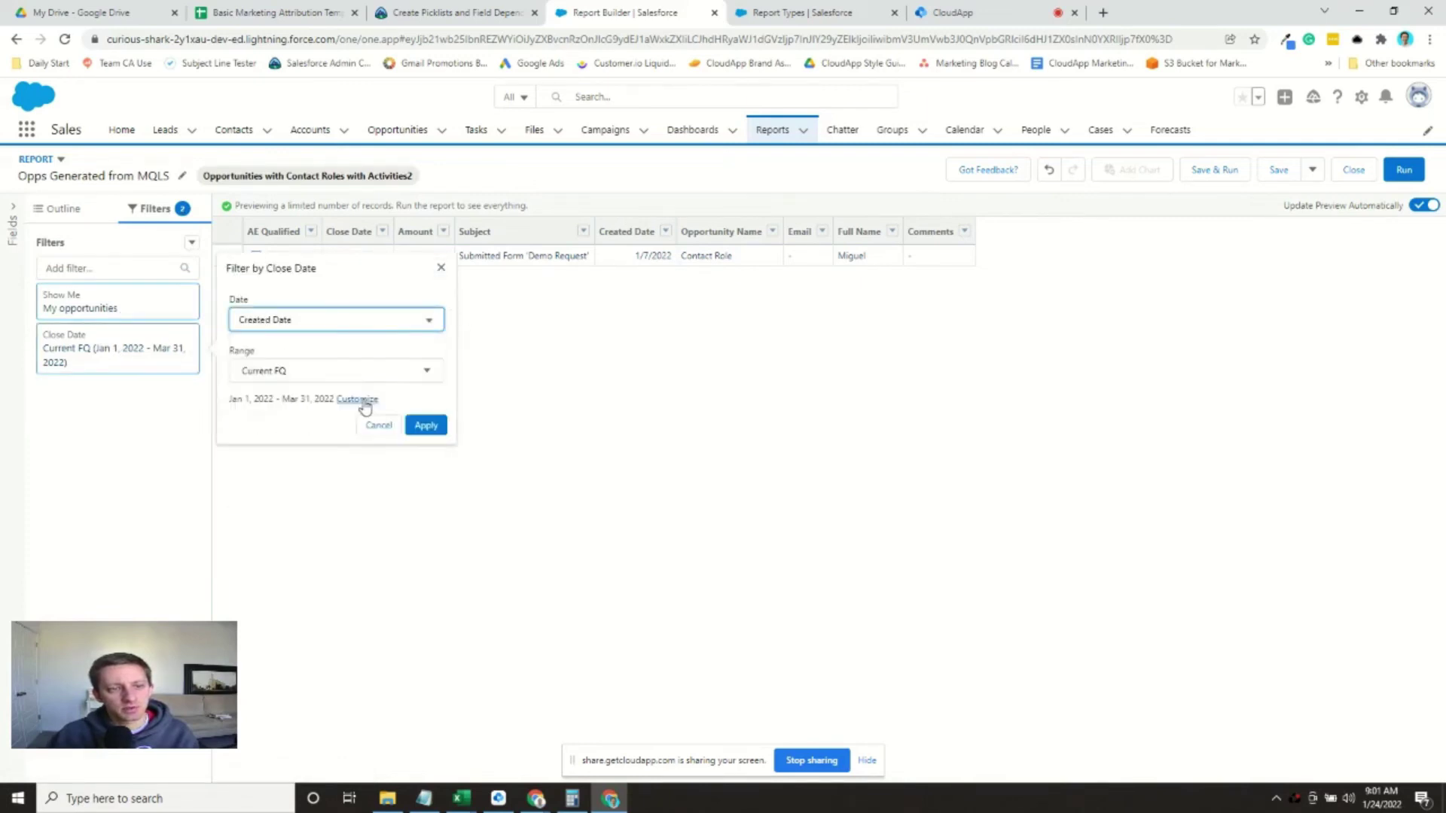
left_click(423, 370)
scroll(389, 411, "down", 1)
scroll(389, 414, "down", 2)
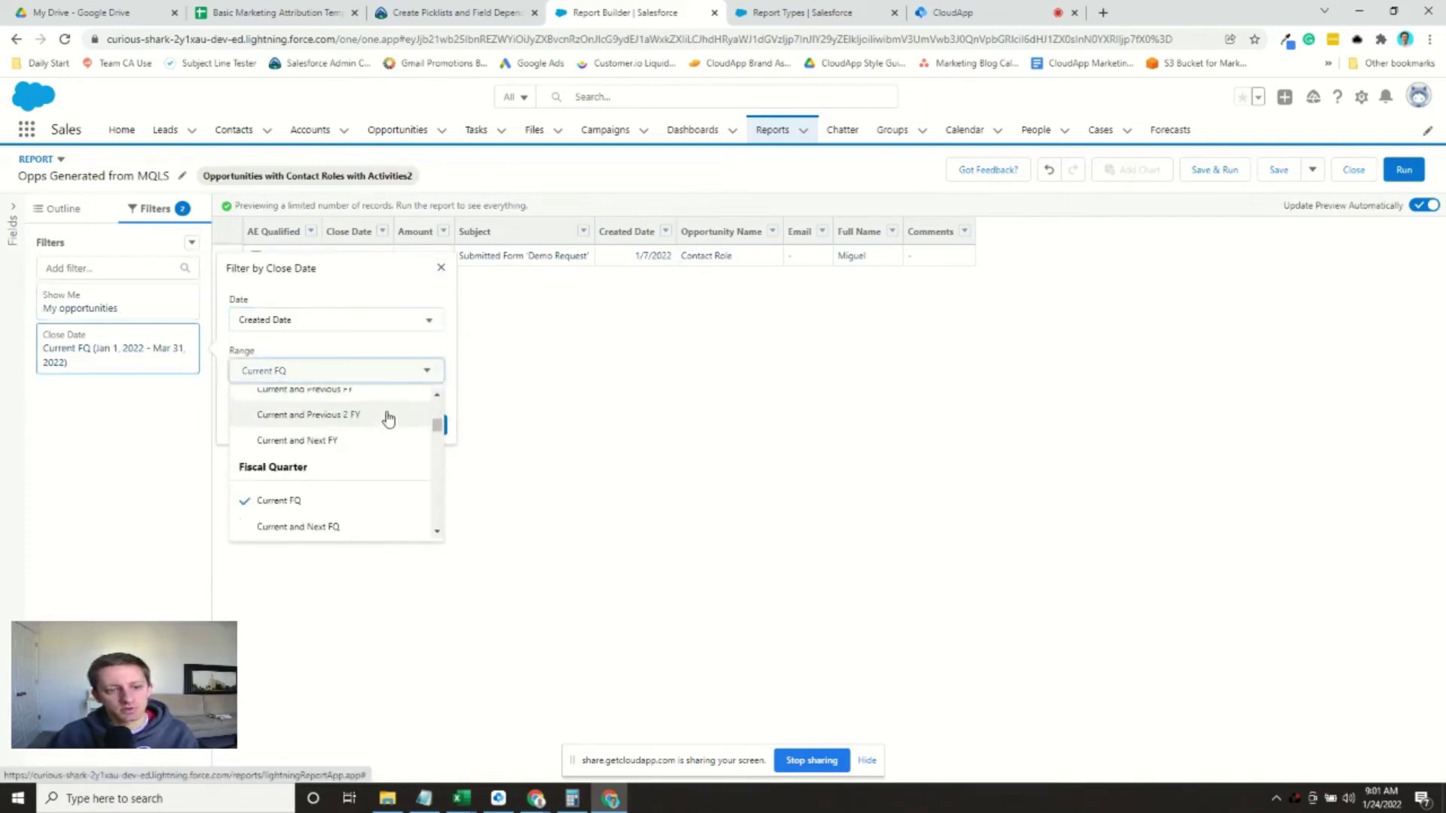
scroll(385, 417, "up", 2)
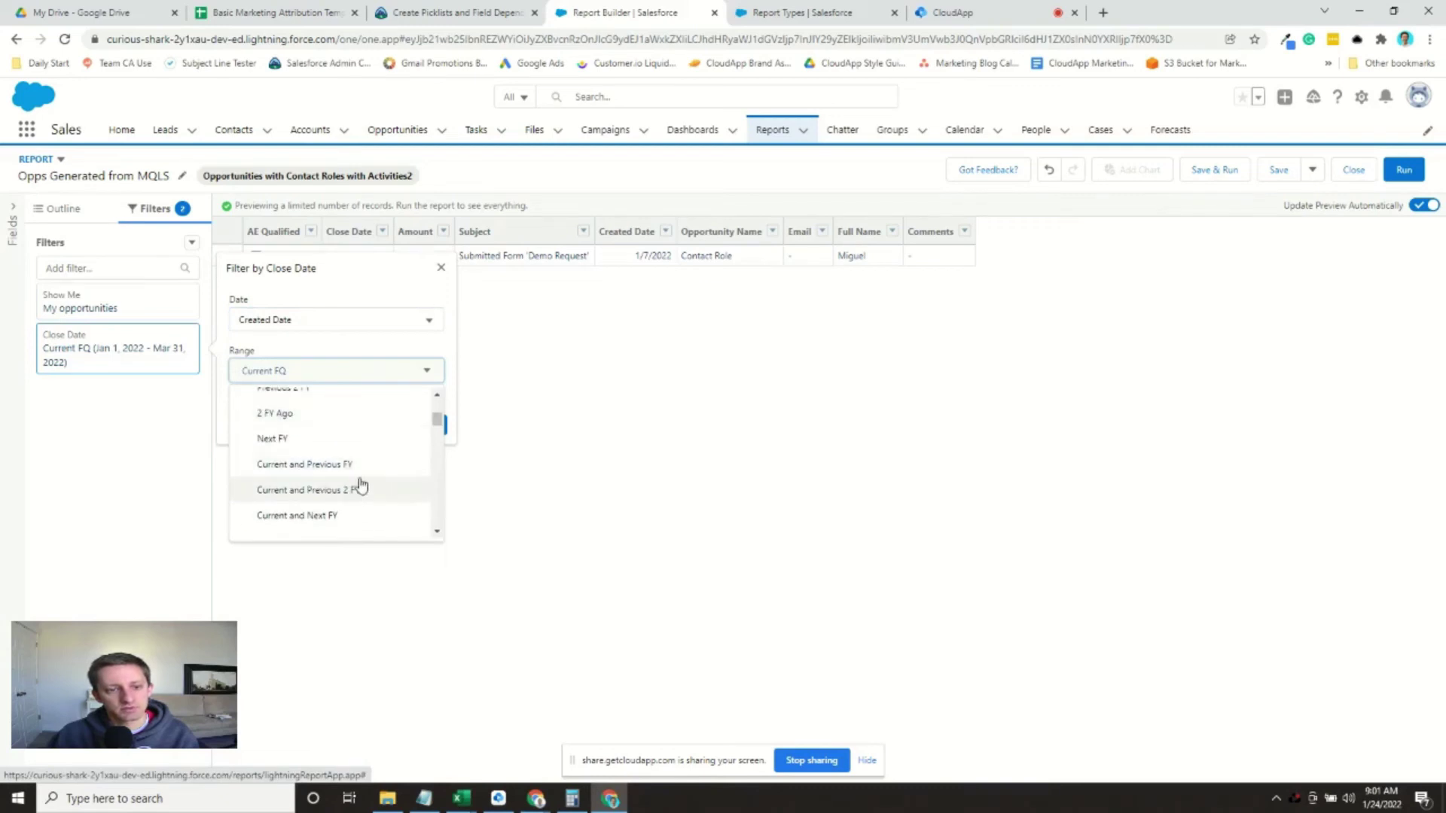
left_click(367, 462)
left_click(424, 425)
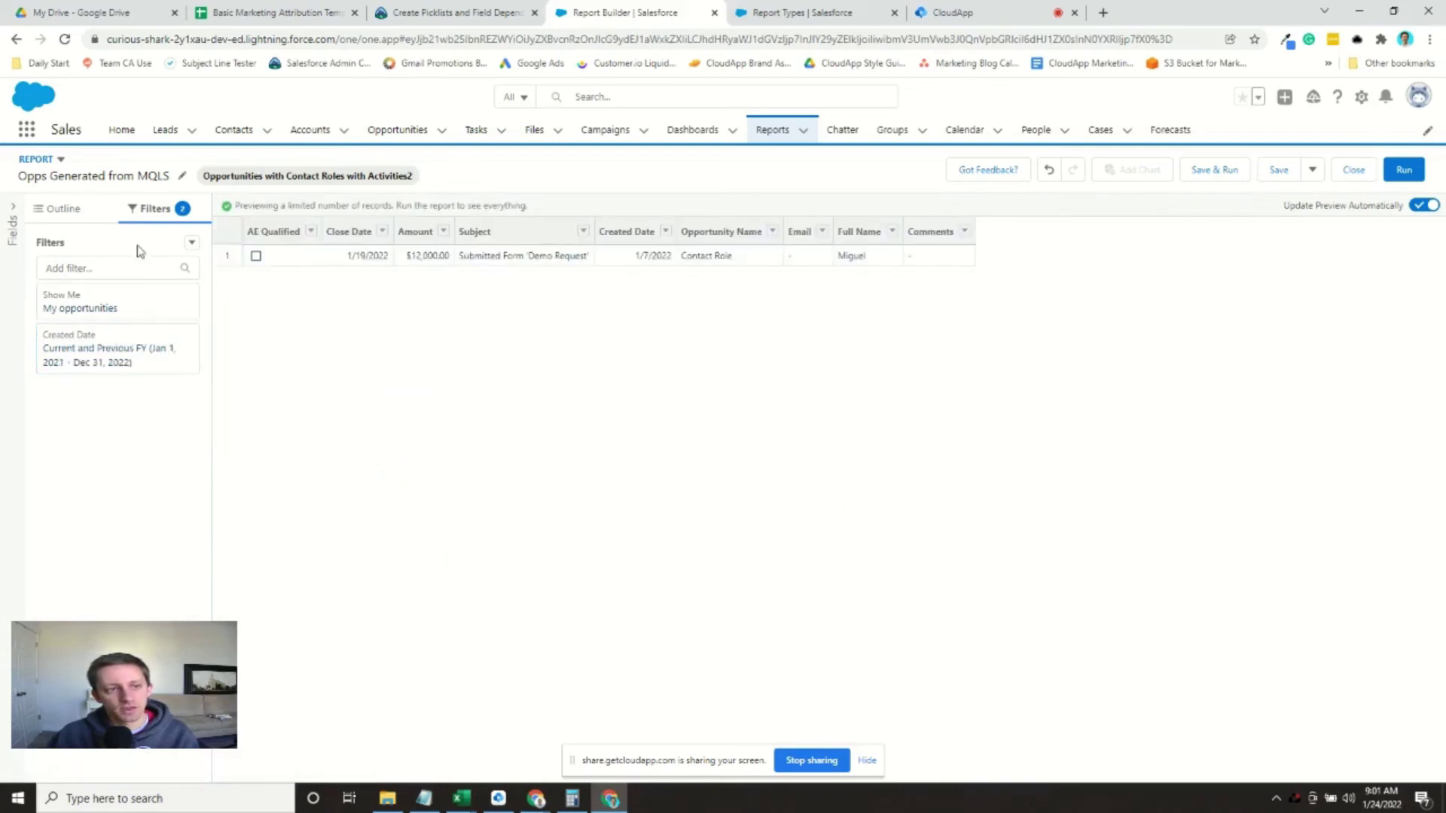
- Start a Subject filter and select the sample subject text Submitted Form 'Demo Request' in the preview
left_click(98, 273)
type("subje")
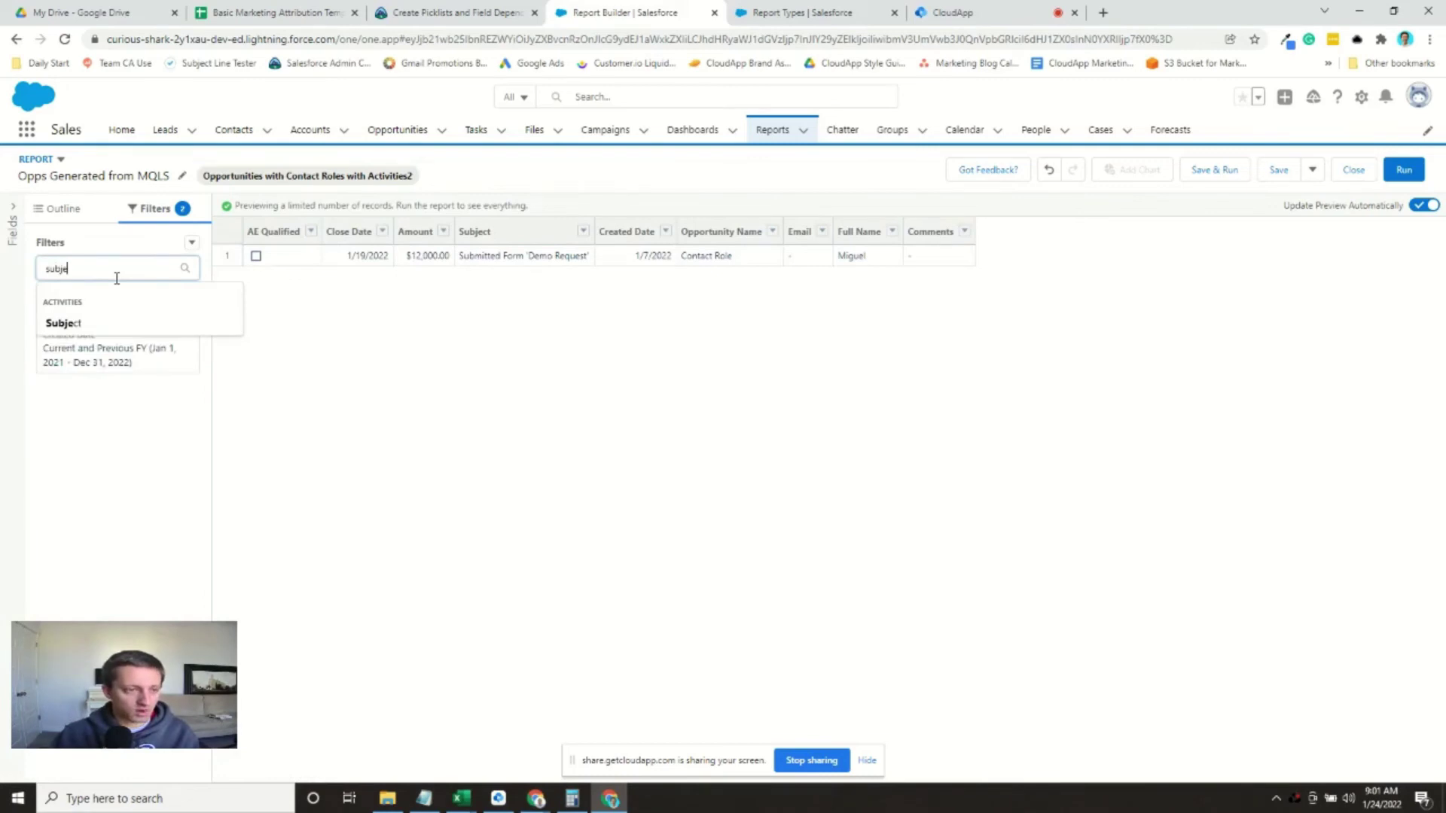
left_click(106, 322)
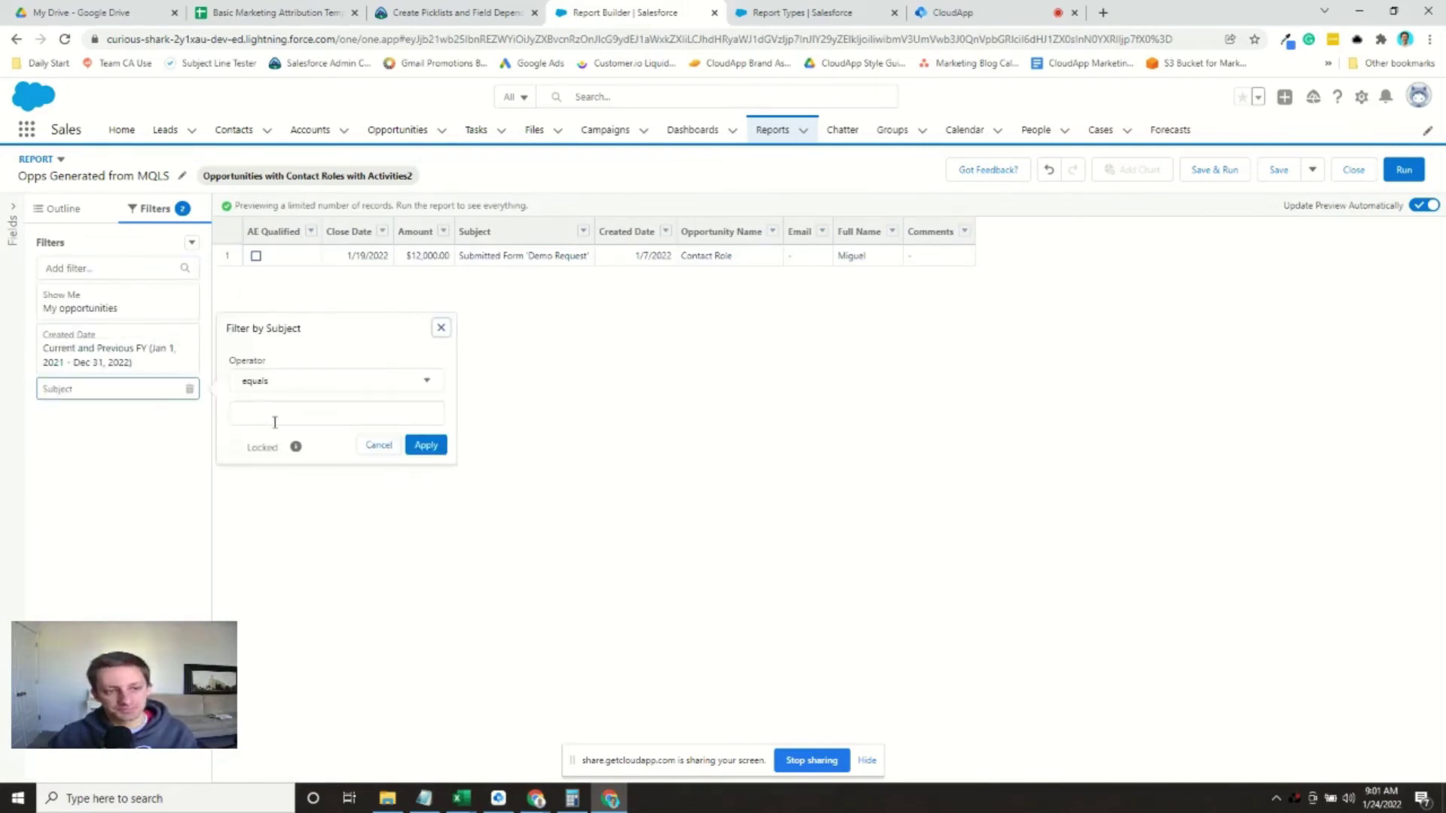
left_click(275, 415)
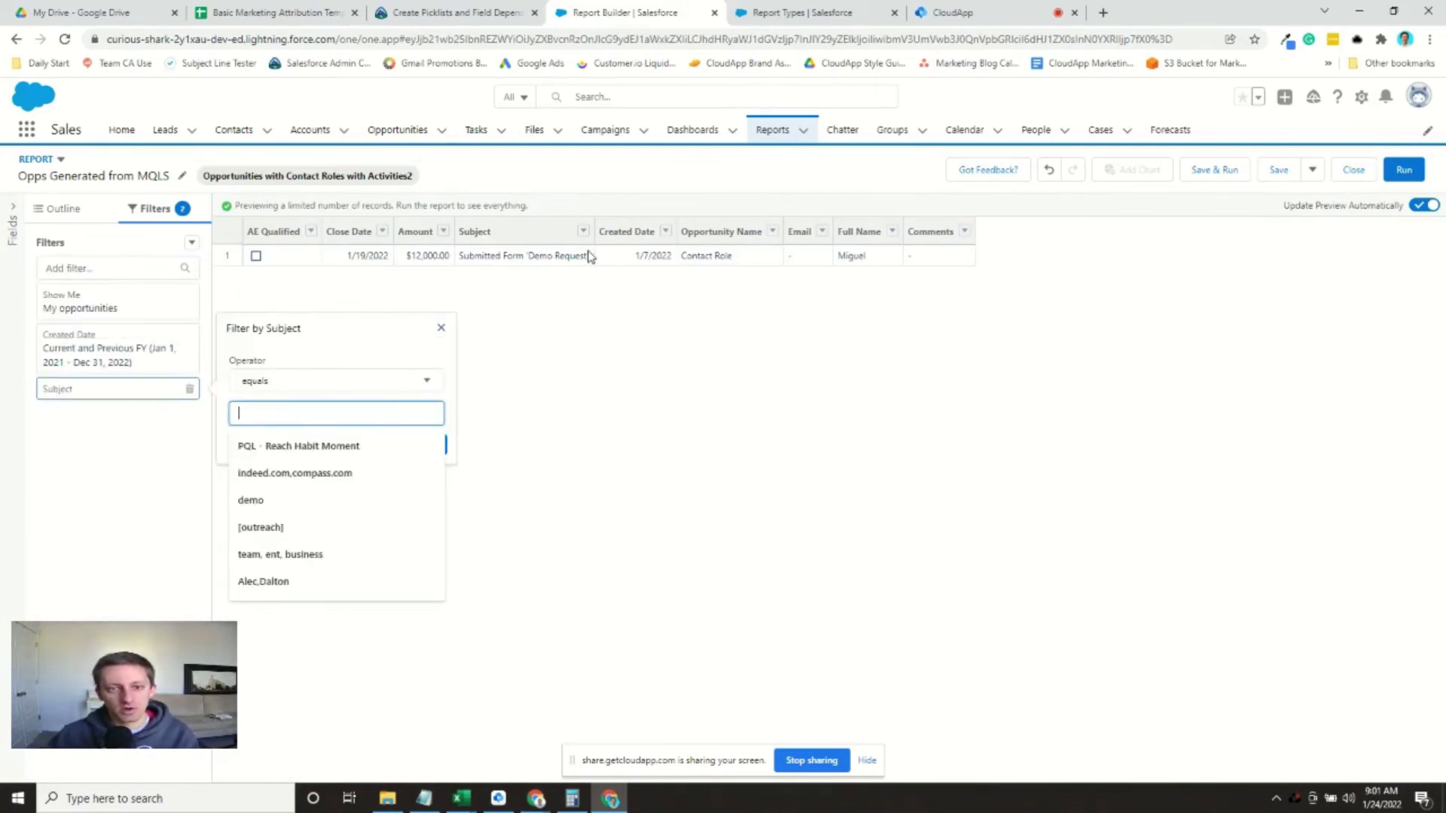
left_click_drag(595, 257, 455, 258)
key("ctrl+c")
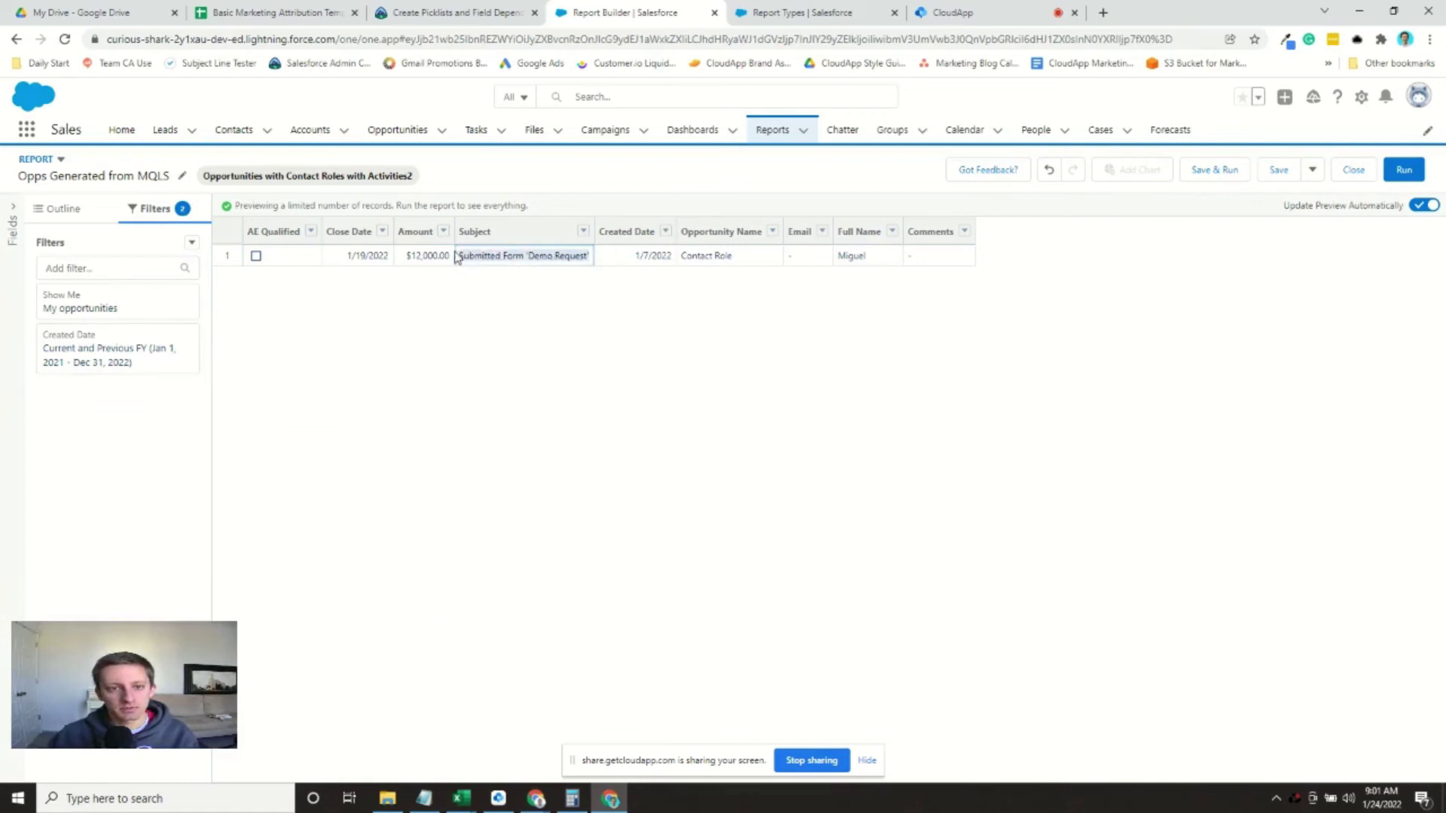
- Add a Subject filter with operator contains and value Submitted Form 'Demo Request'
left_click(101, 271)
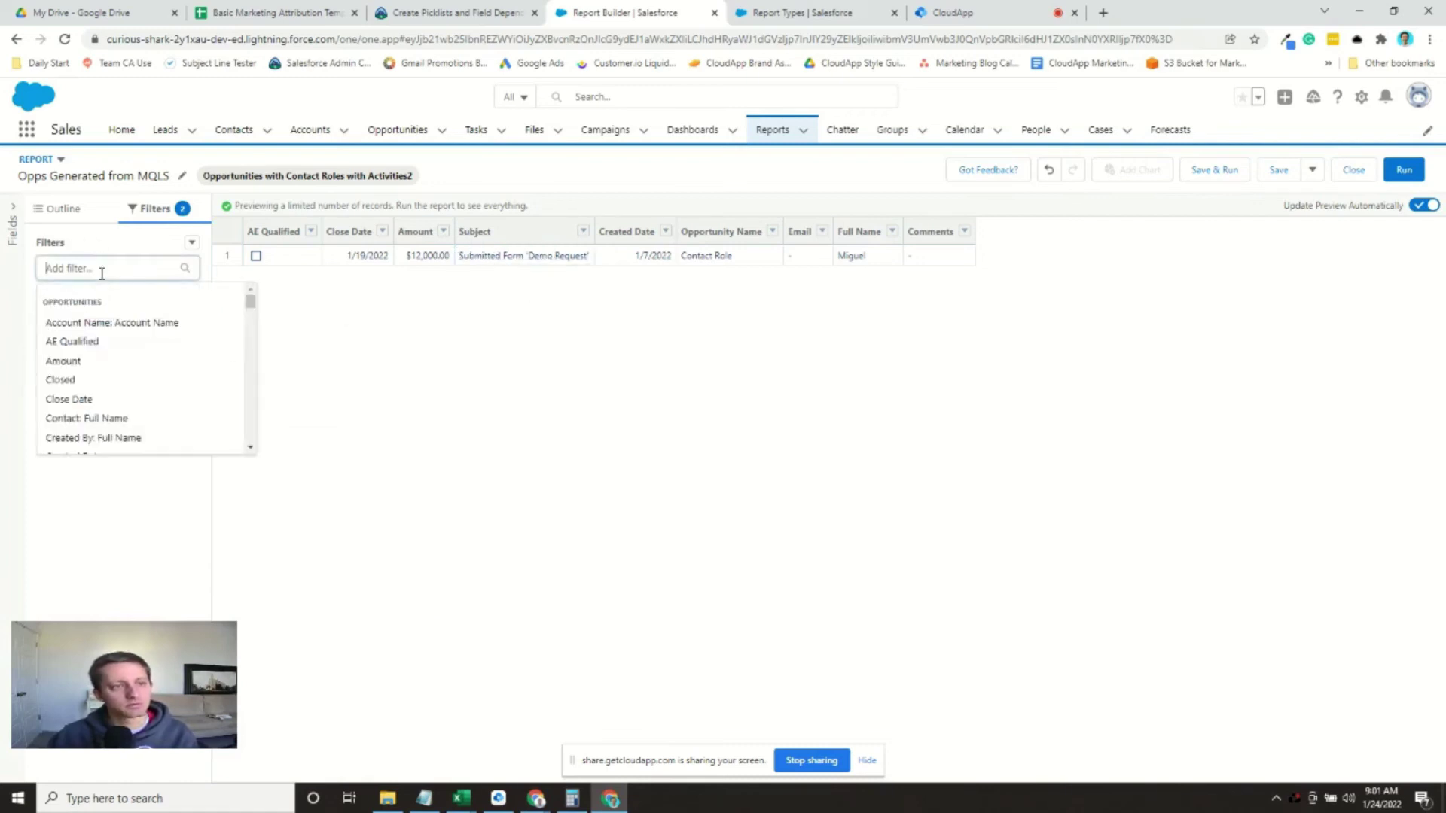
type("subje")
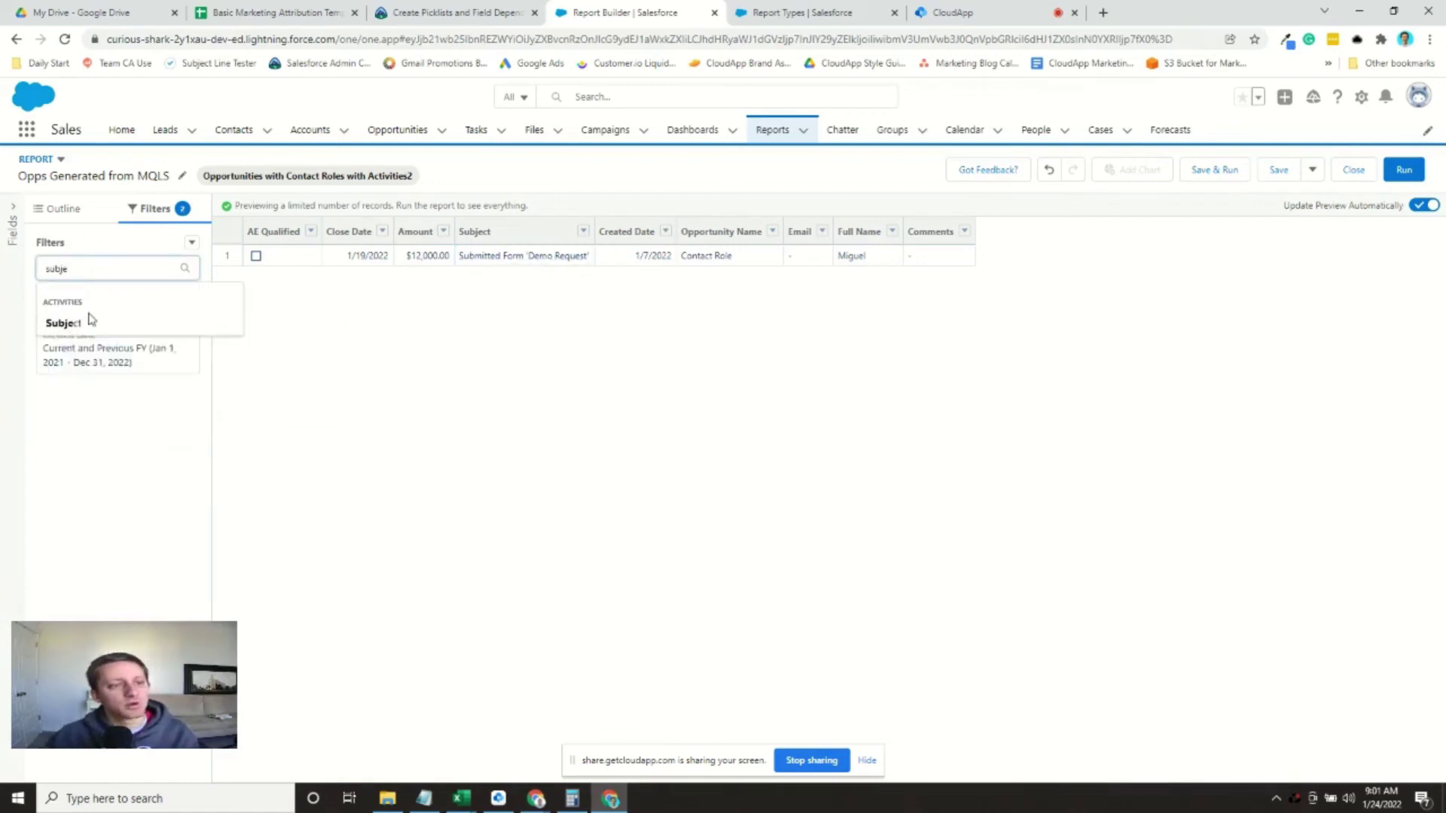
left_click(63, 322)
left_click(433, 381)
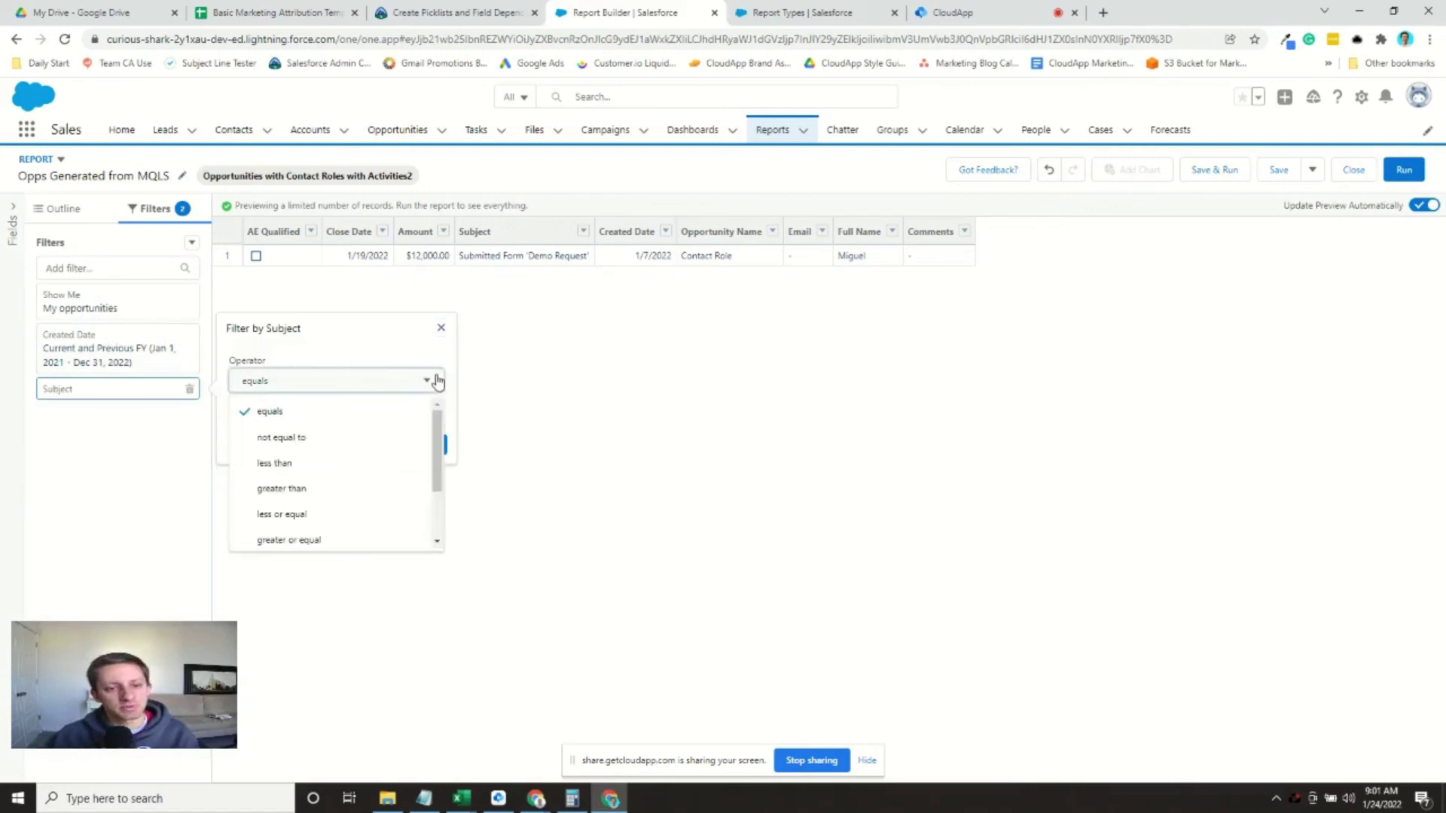
scroll(383, 490, "down", 1)
left_click(378, 488)
left_click(301, 409)
key("ctrl+v")
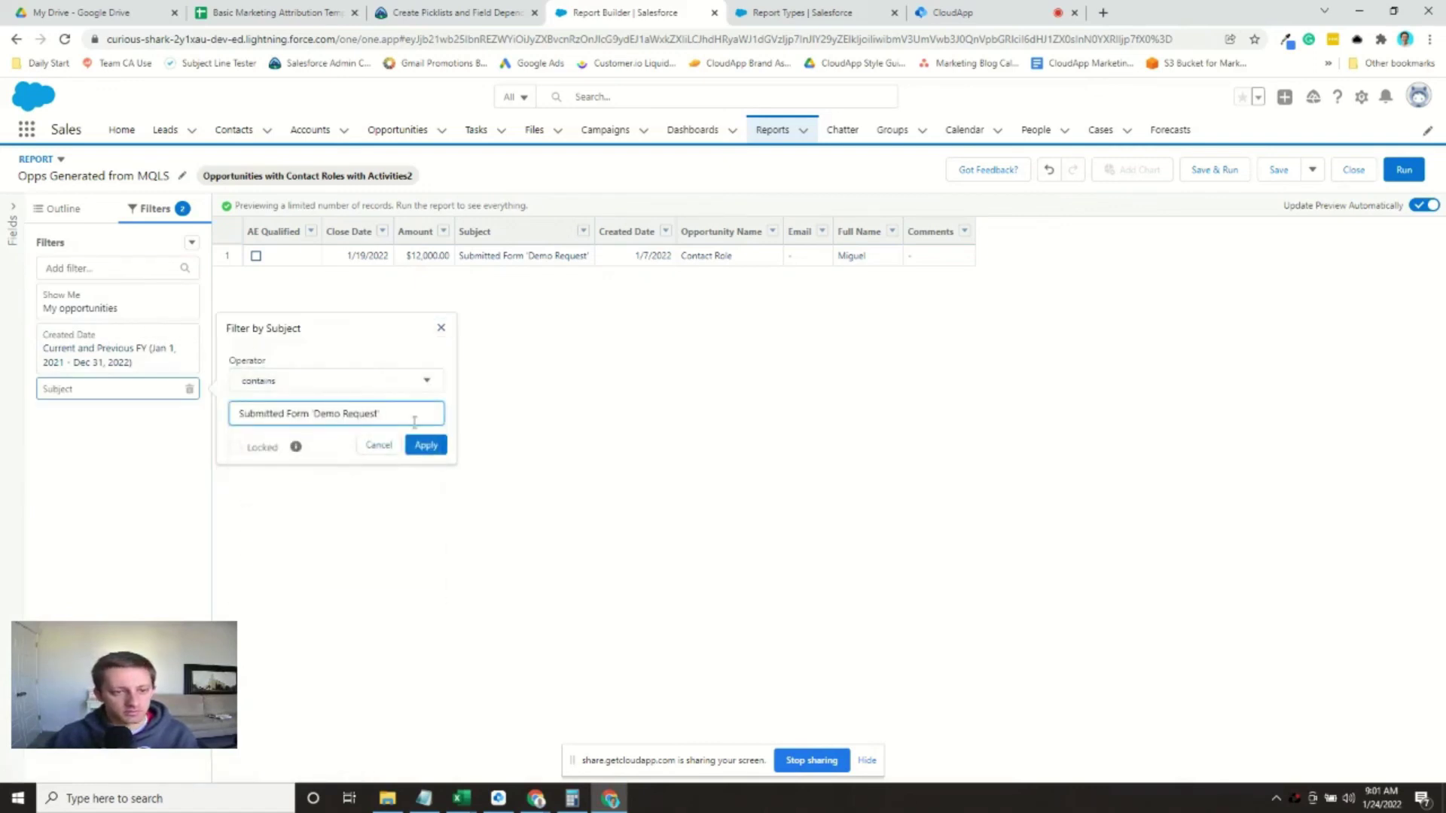
left_click(425, 445)
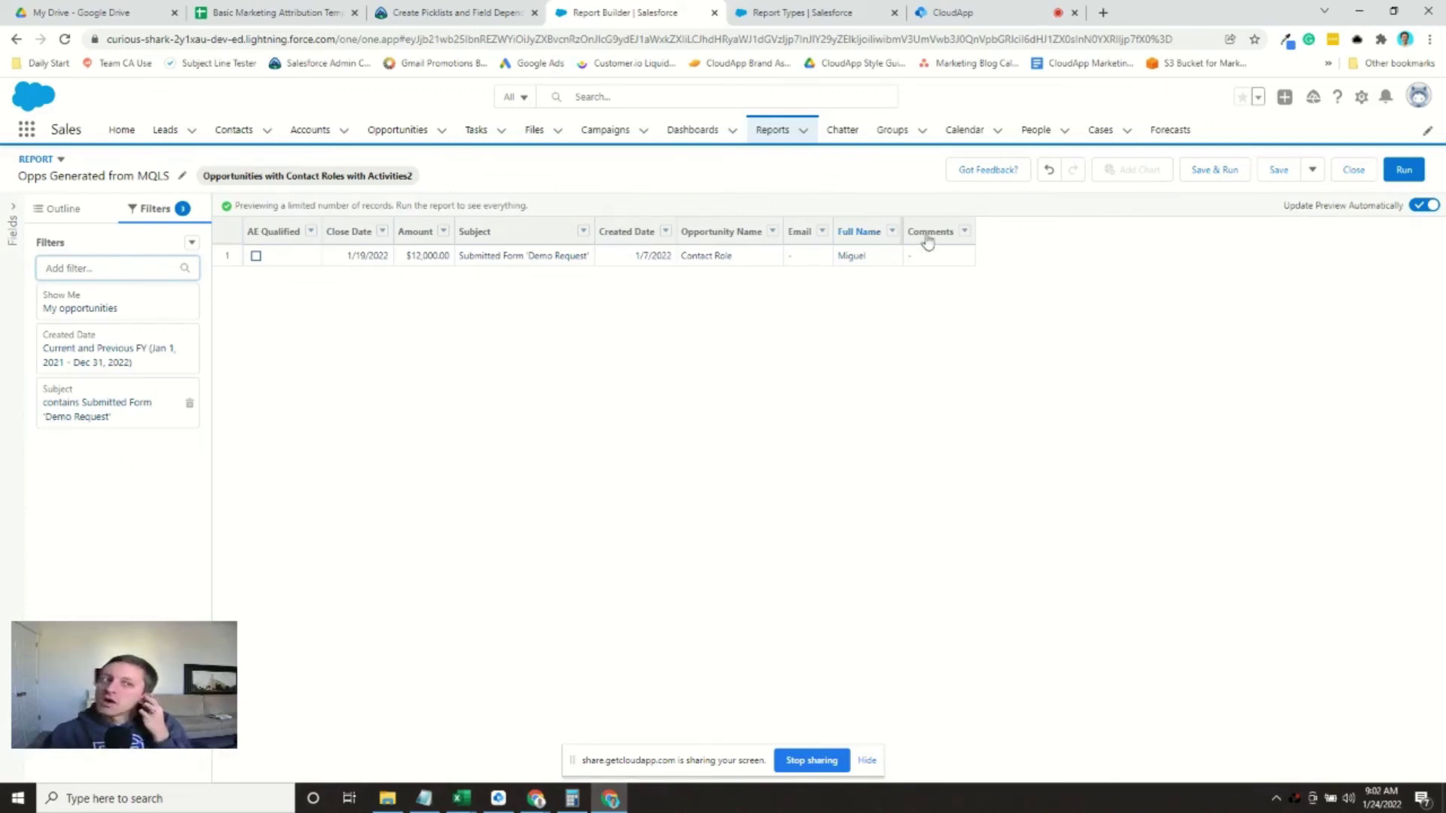
- Save the report as 'Opps Generated from MQLS' in Private Reports
left_click(1210, 168)
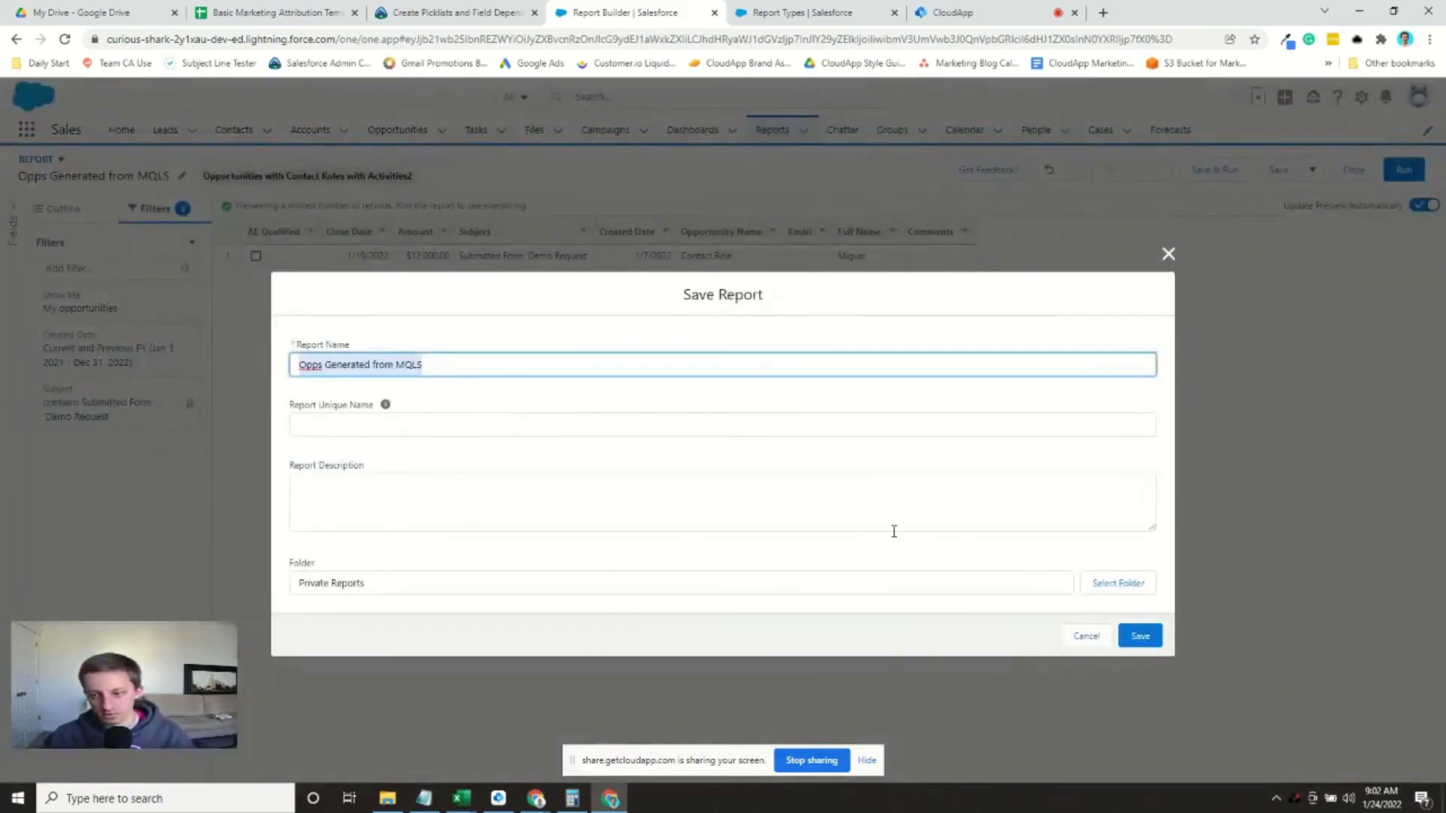
left_click(1133, 637)
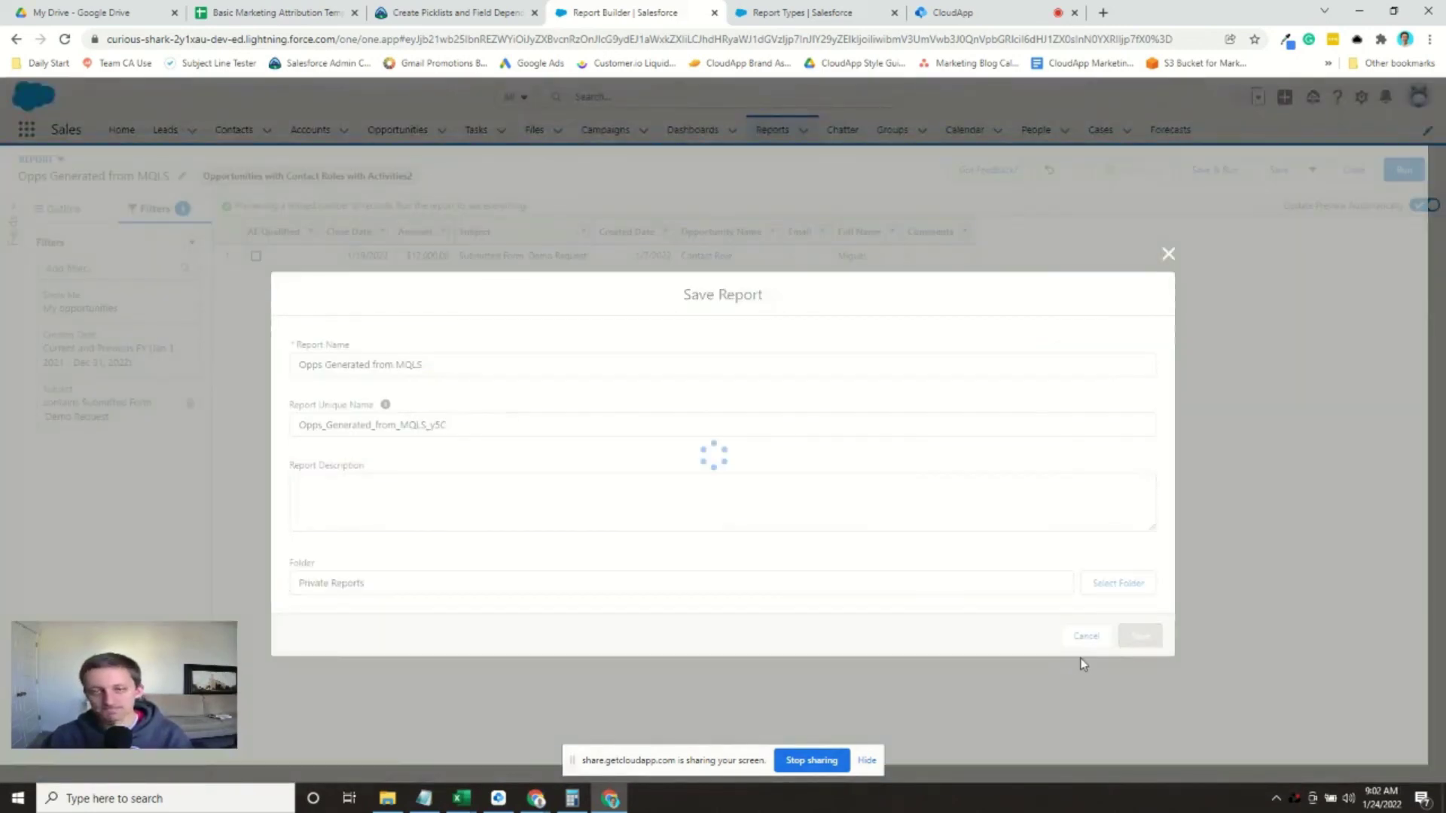